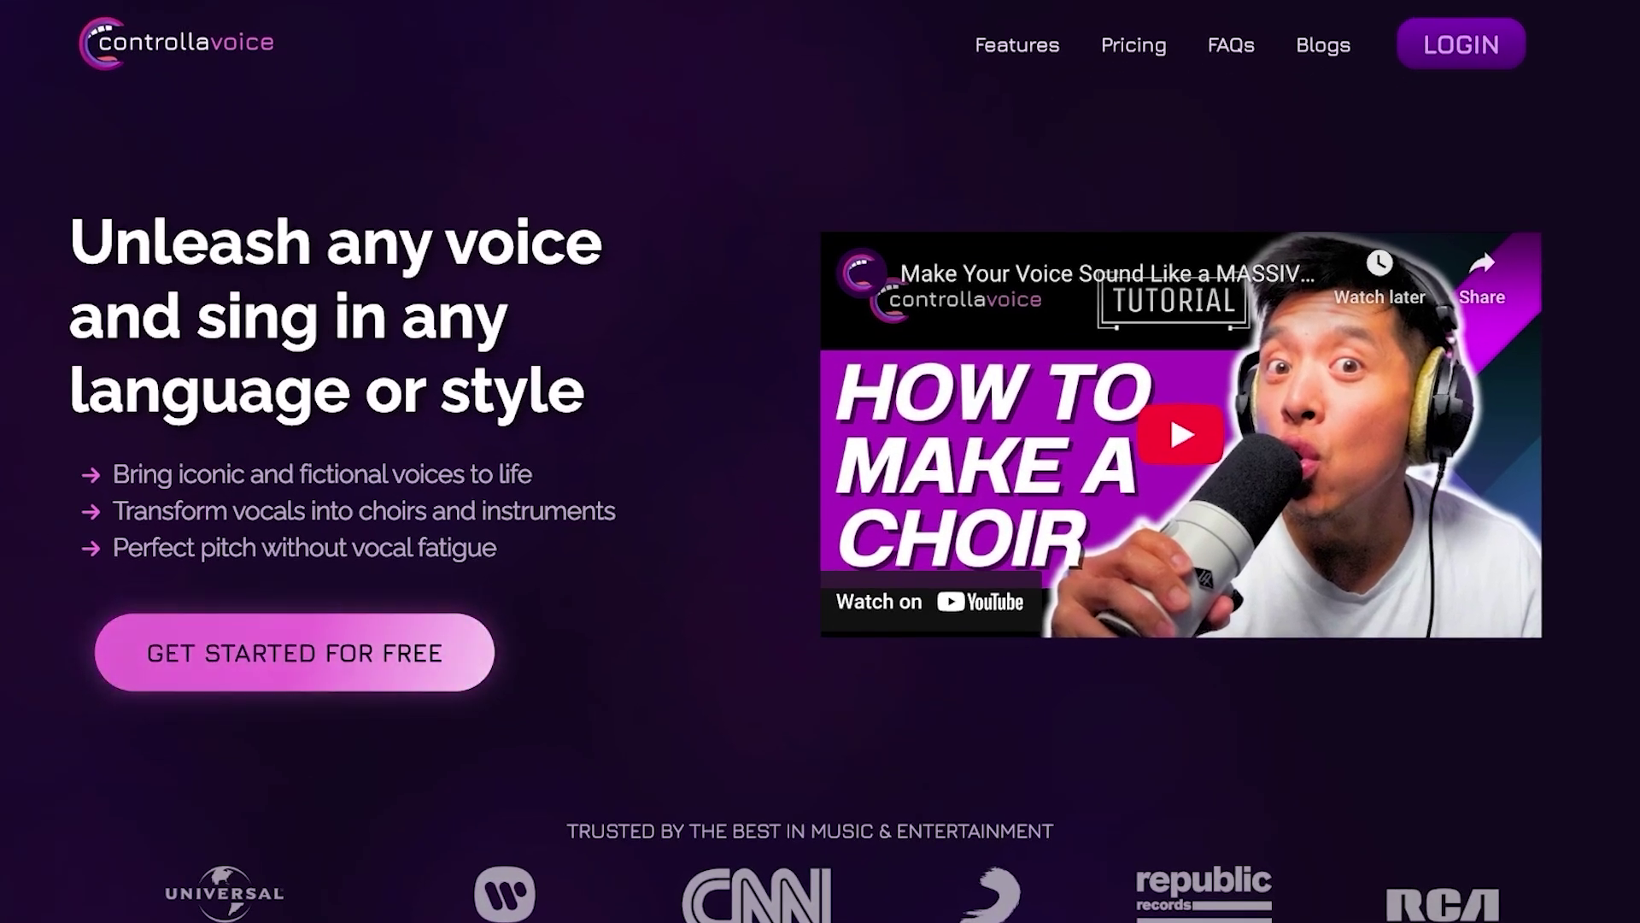
- Examine the home page's overview of voice tools, from licensed voices and instrument conversion to AI choirs and monetization
{"action": "scroll", "coordinate": [806, 478], "scroll_direction": "down", "scroll_amount": 3}
{"action": "scroll", "coordinate": [820, 461], "scroll_direction": "down", "scroll_amount": 5}
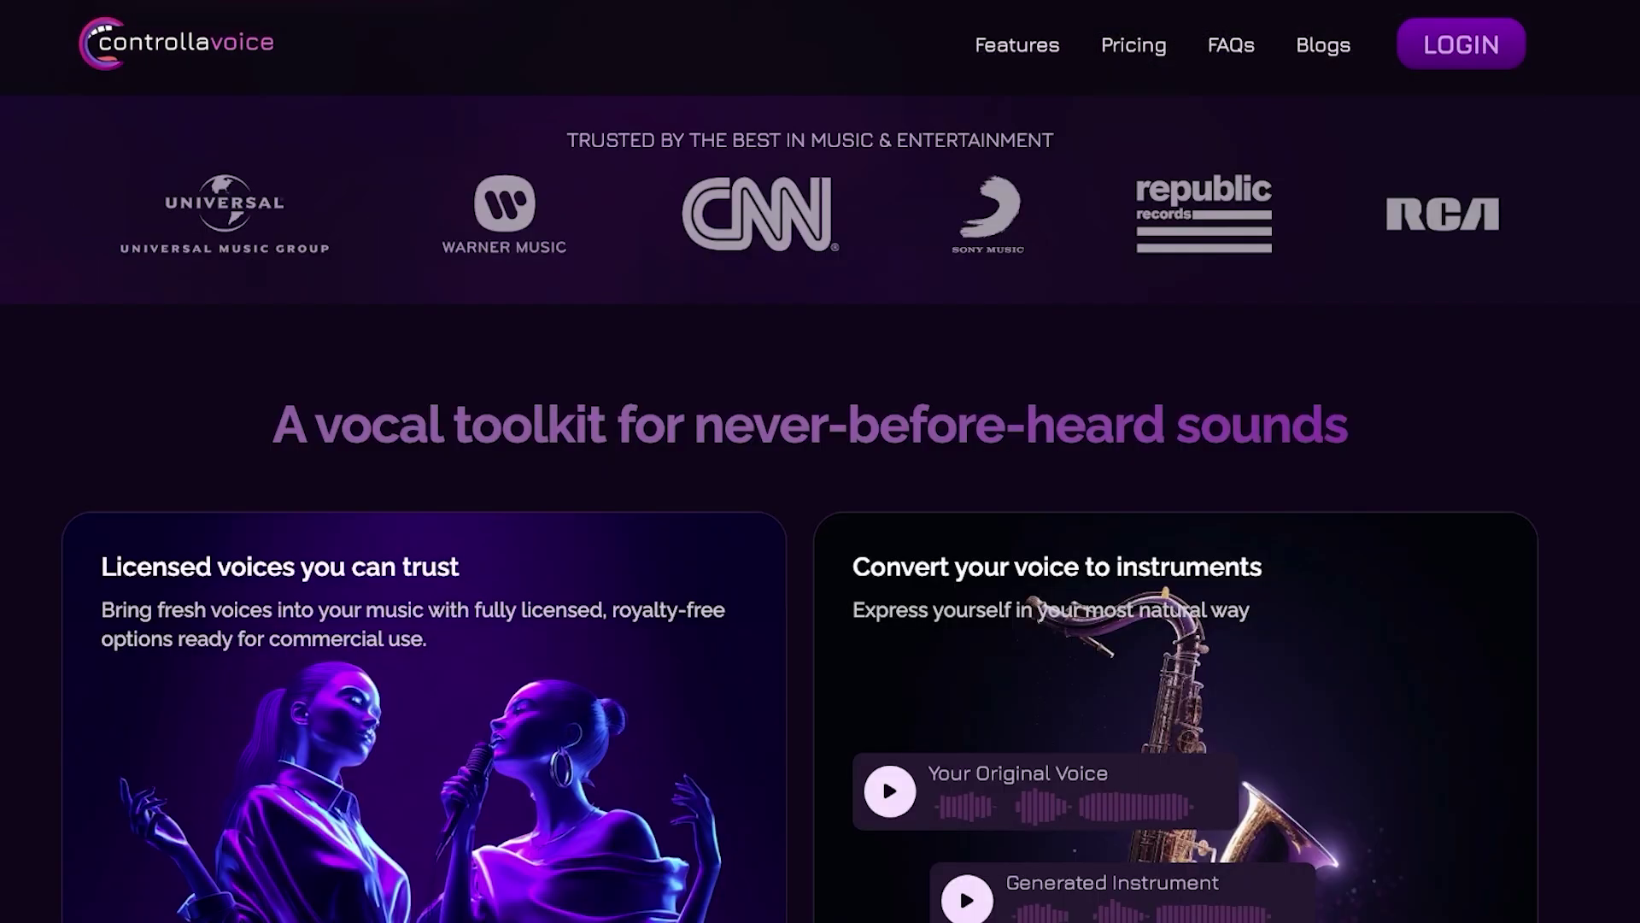
{"action": "scroll", "coordinate": [820, 461], "scroll_direction": "down", "scroll_amount": 3}
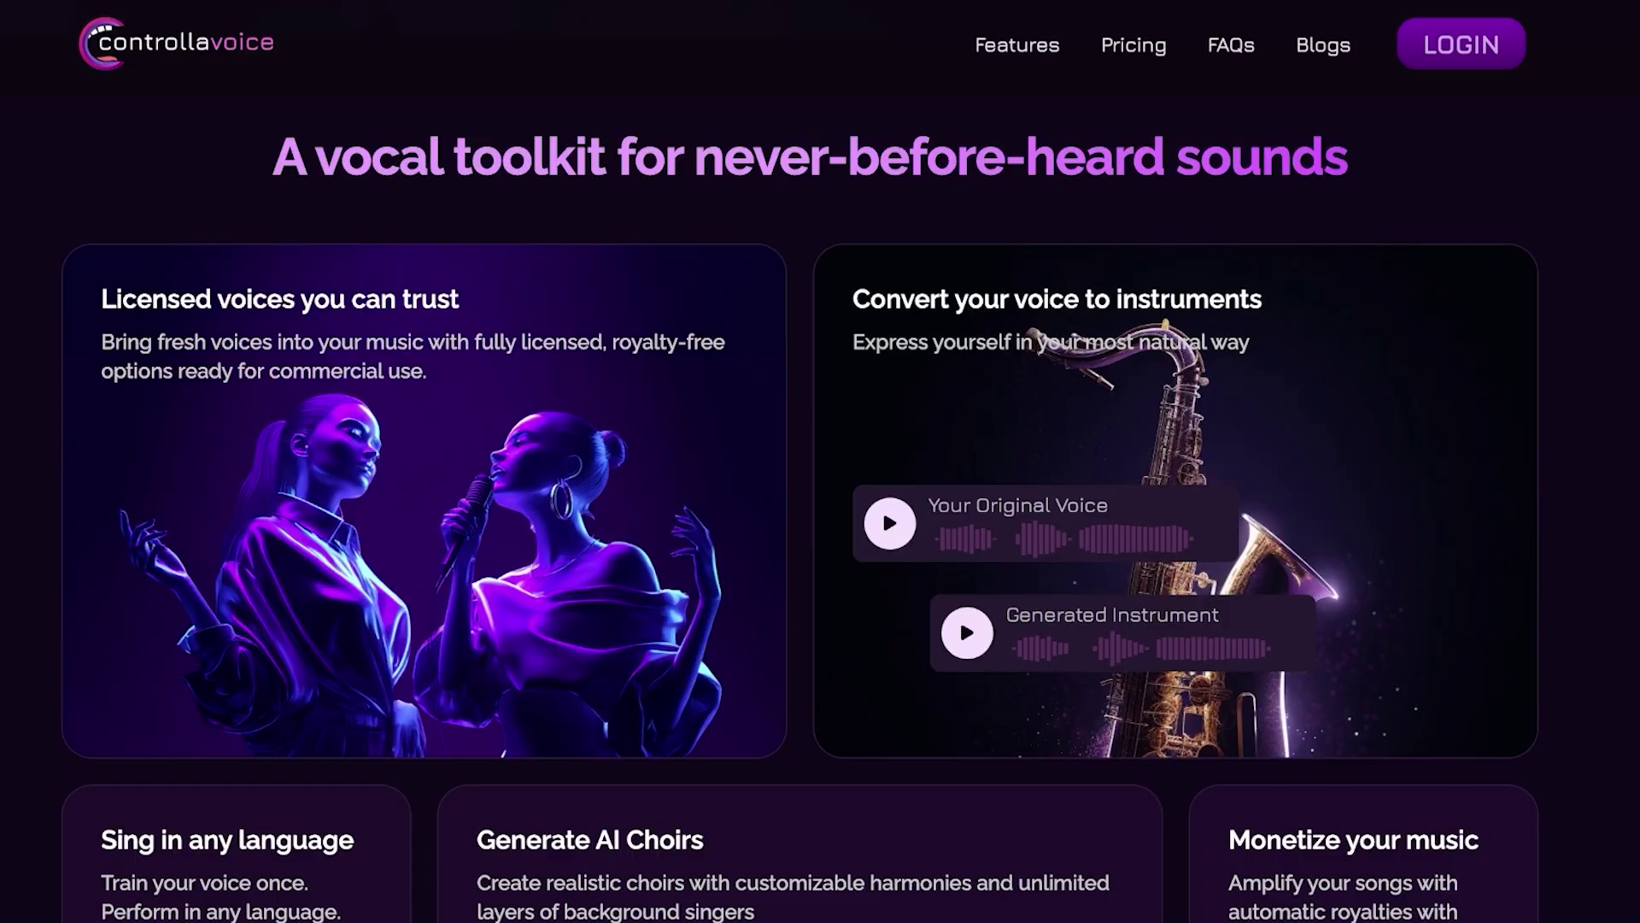
{"action": "scroll", "coordinate": [820, 461], "scroll_direction": "down", "scroll_amount": 1}
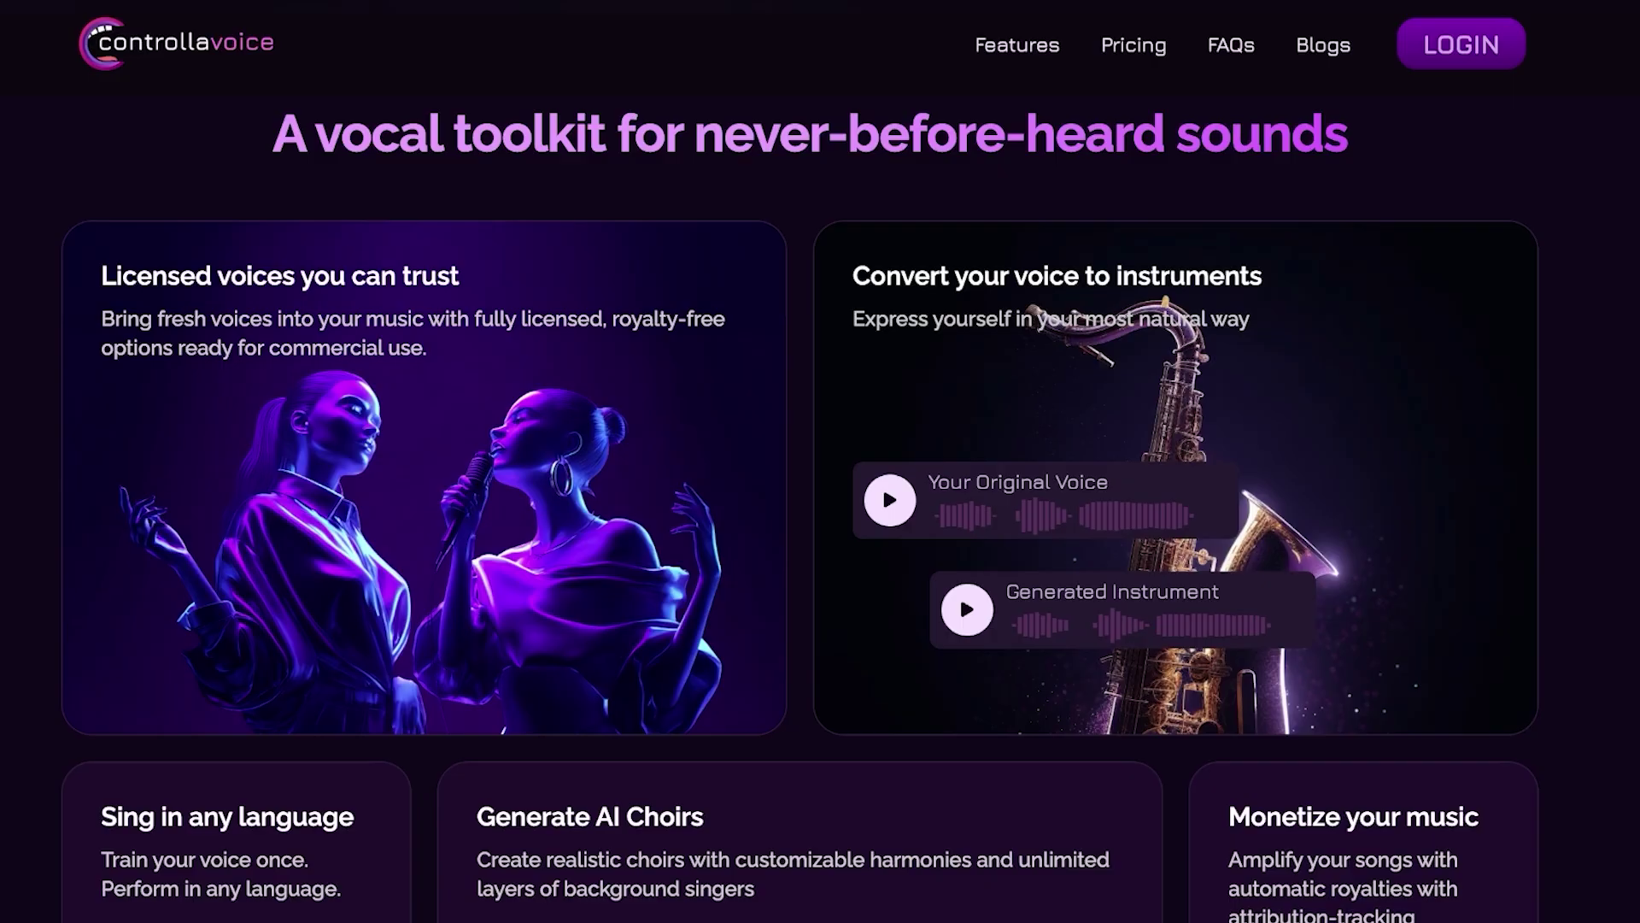
{"action": "scroll", "coordinate": [820, 461], "scroll_direction": "down", "scroll_amount": 4}
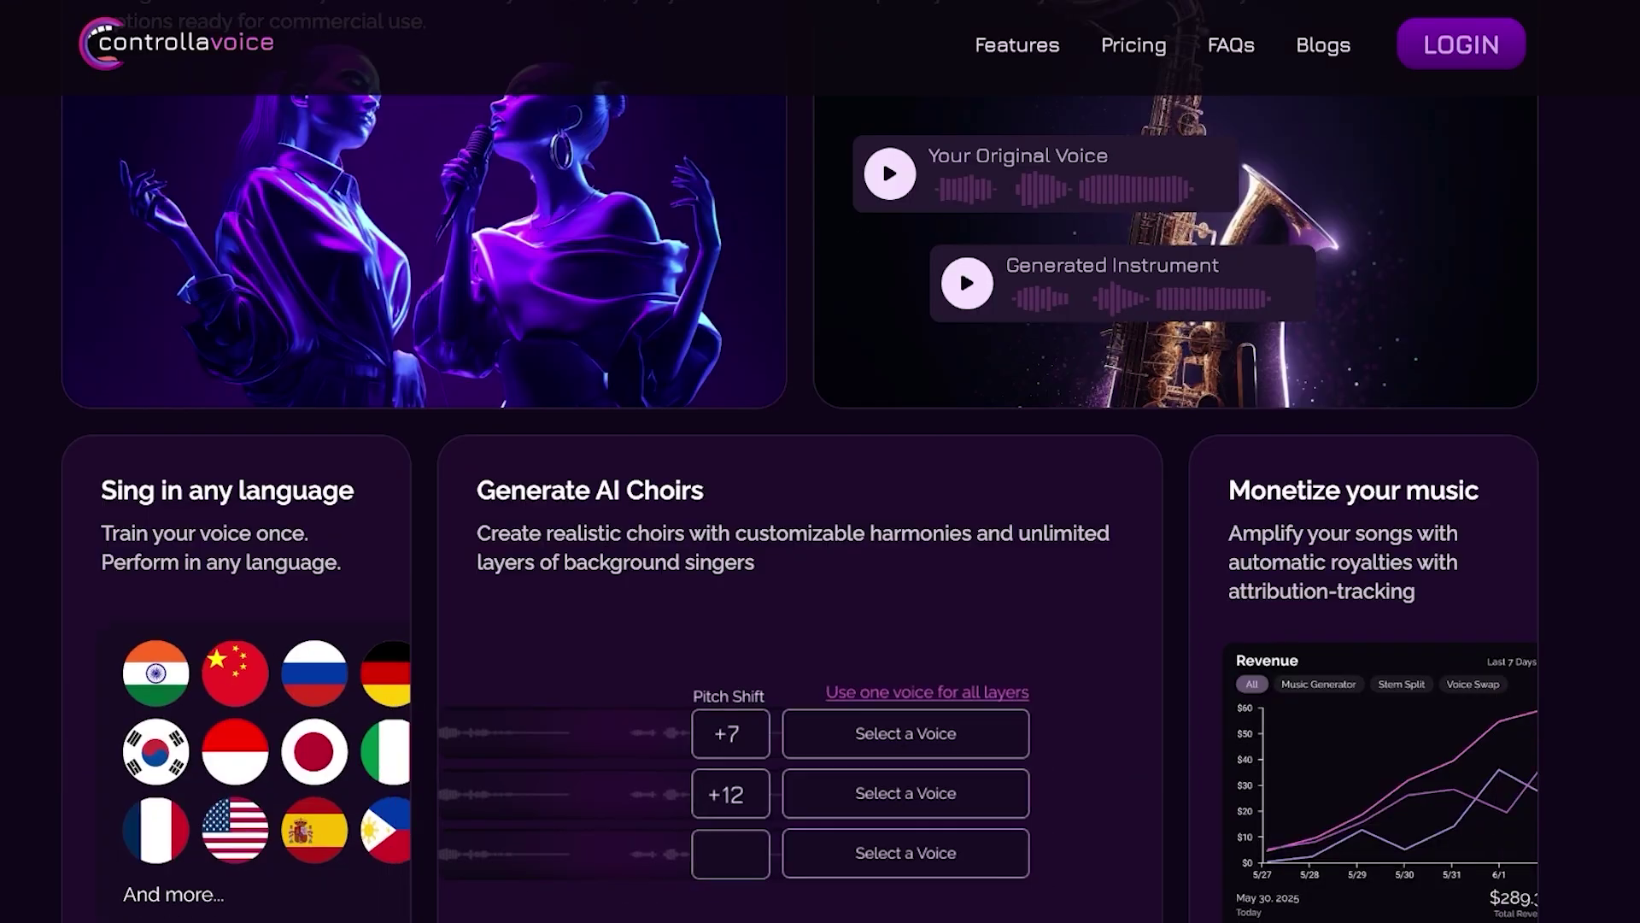
{"action": "scroll", "coordinate": [820, 462], "scroll_direction": "down", "scroll_amount": 3}
{"action": "scroll", "coordinate": [820, 461], "scroll_direction": "down", "scroll_amount": 5}
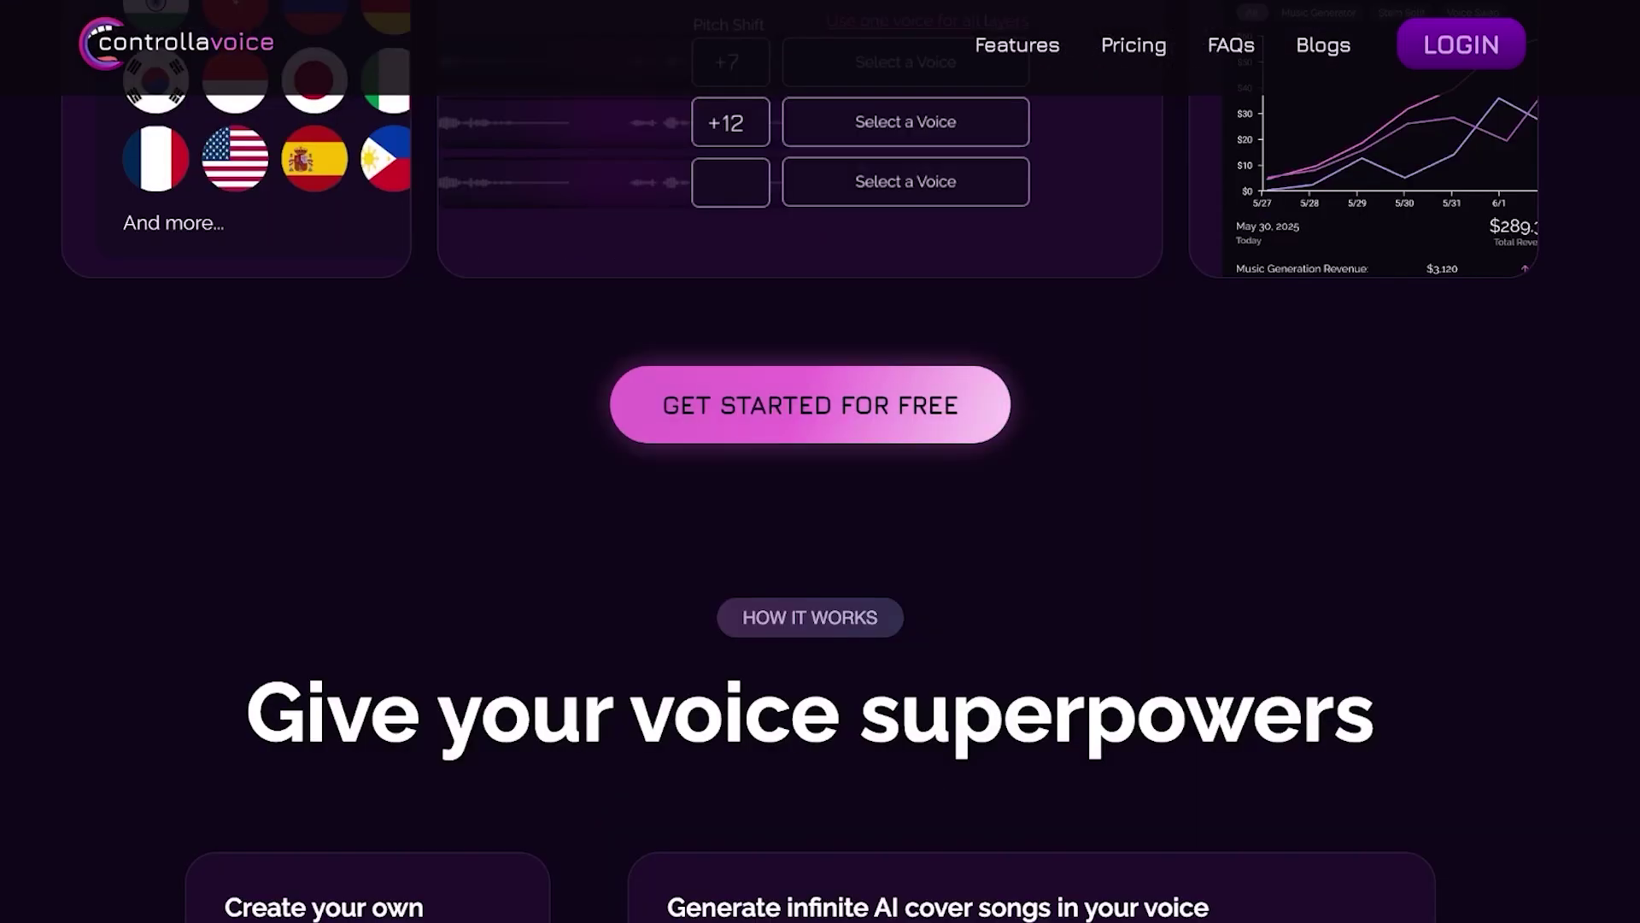
{"action": "scroll", "coordinate": [820, 462], "scroll_direction": "down", "scroll_amount": 2}
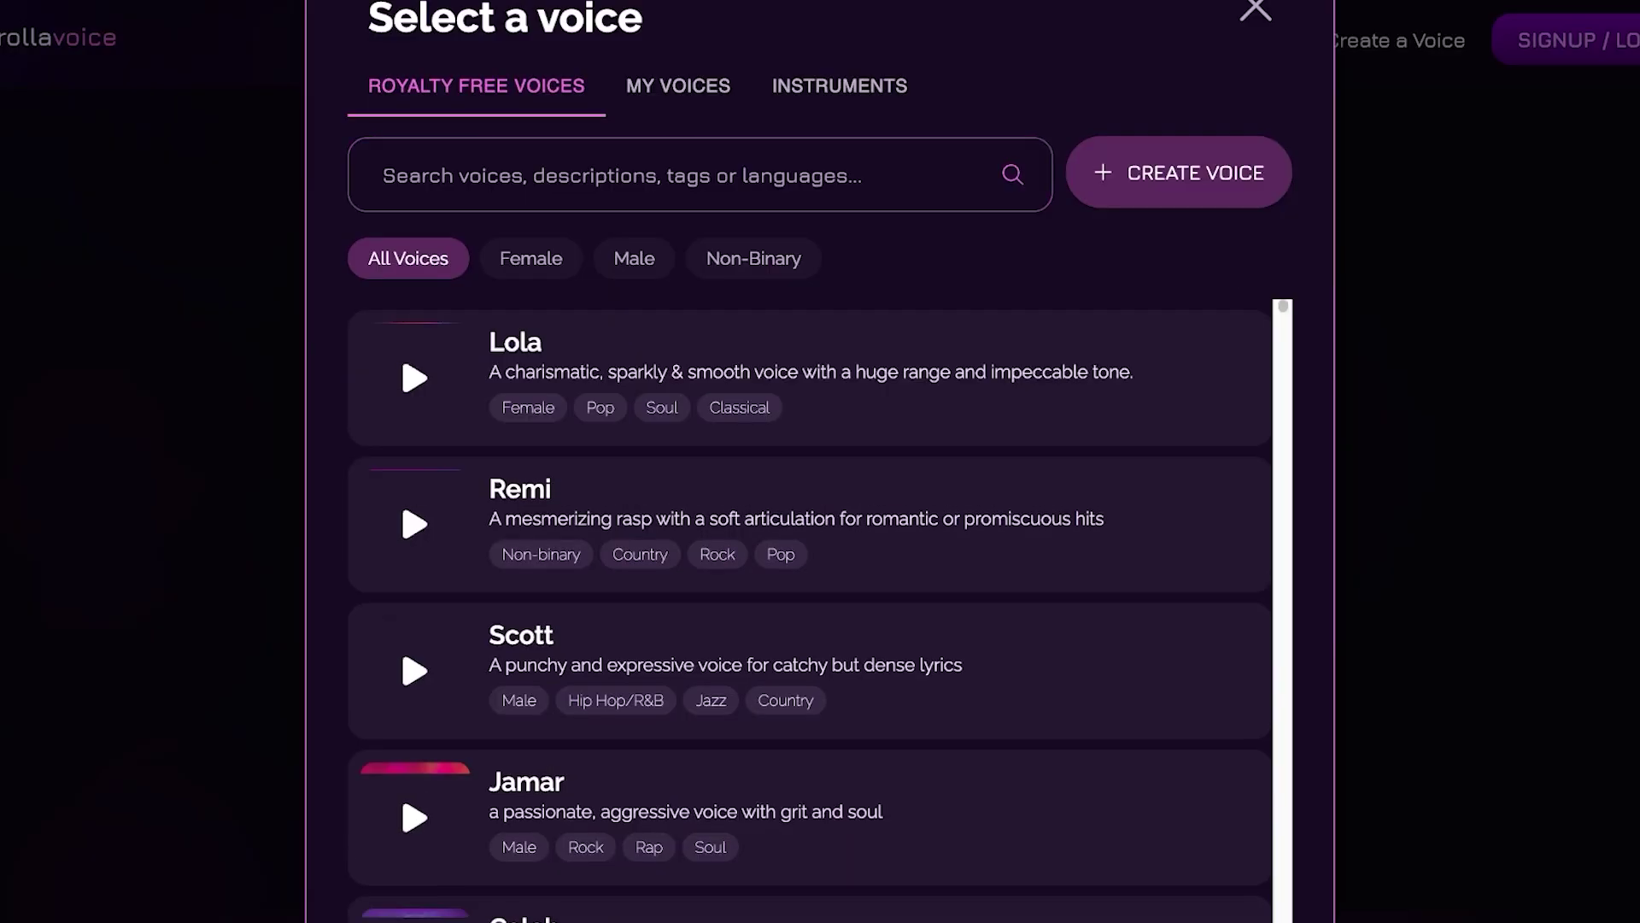
- Start creating a first custom voice from the personal voices list and sign in with an existing Google account
{"action": "left_click", "coordinate": [678, 85]}
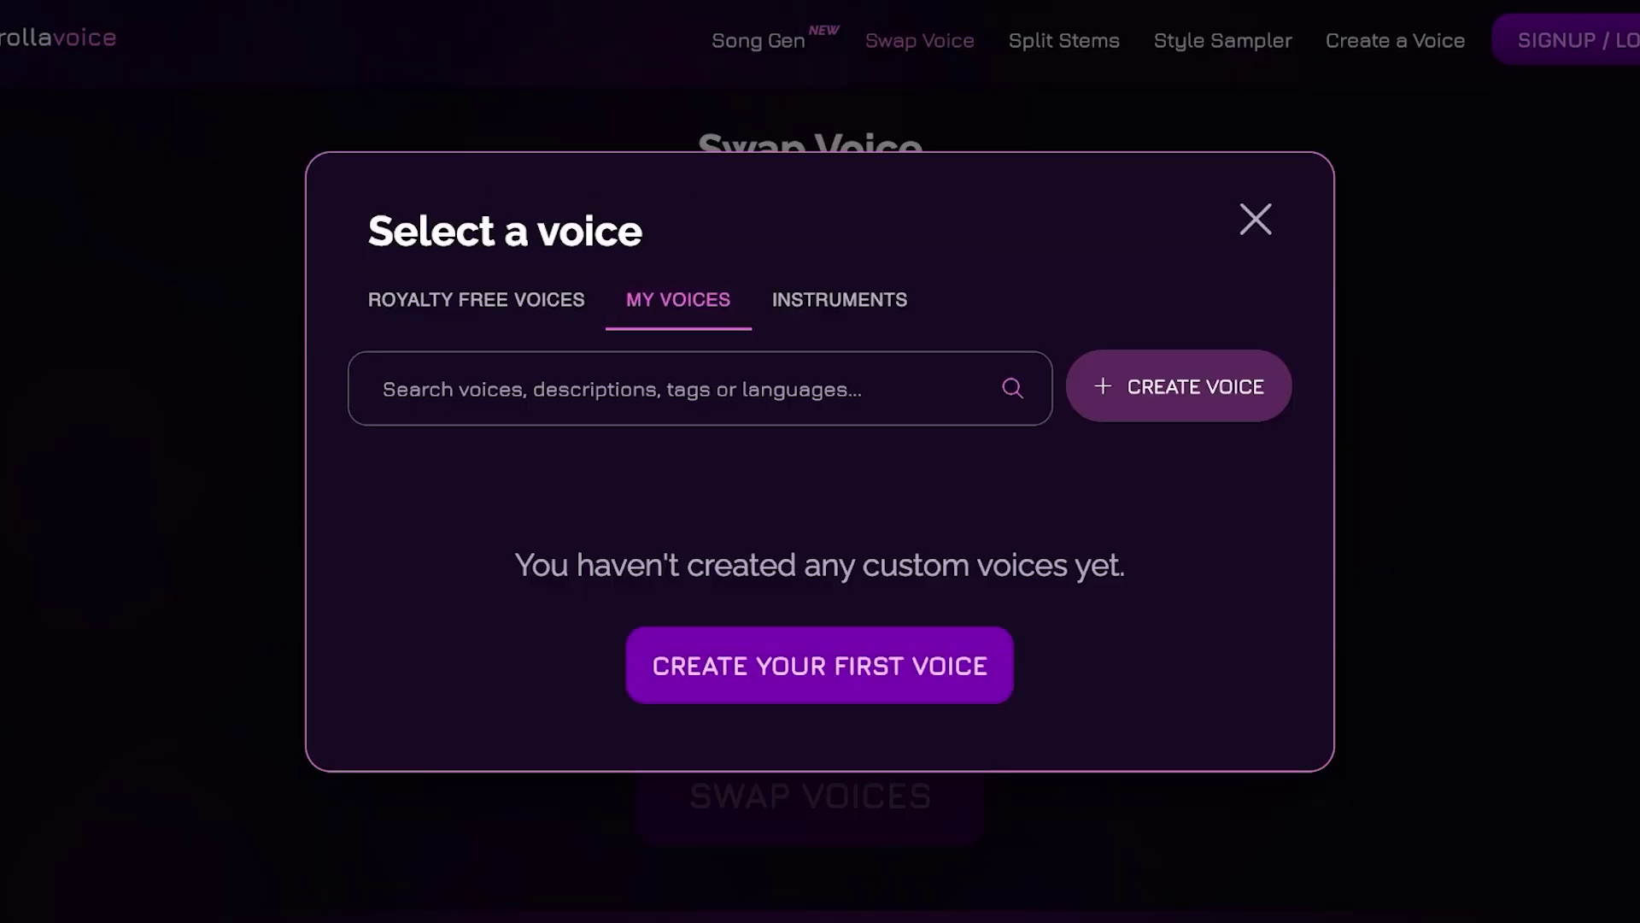
{"action": "left_click", "coordinate": [819, 665]}
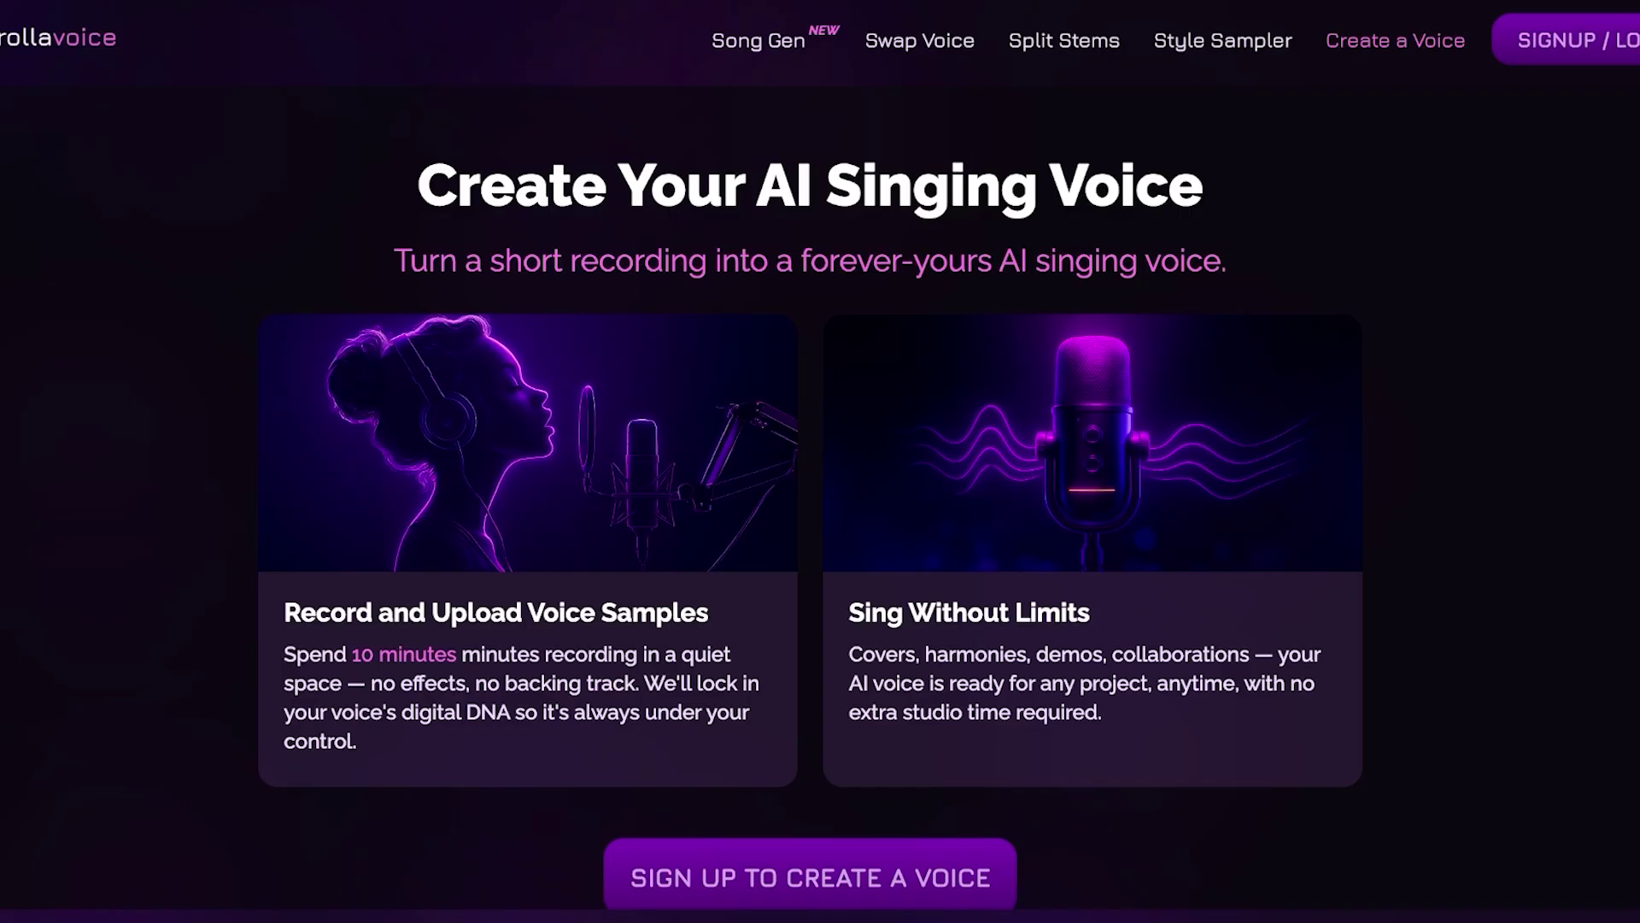
{"action": "scroll", "coordinate": [810, 513], "scroll_direction": "down", "scroll_amount": 2}
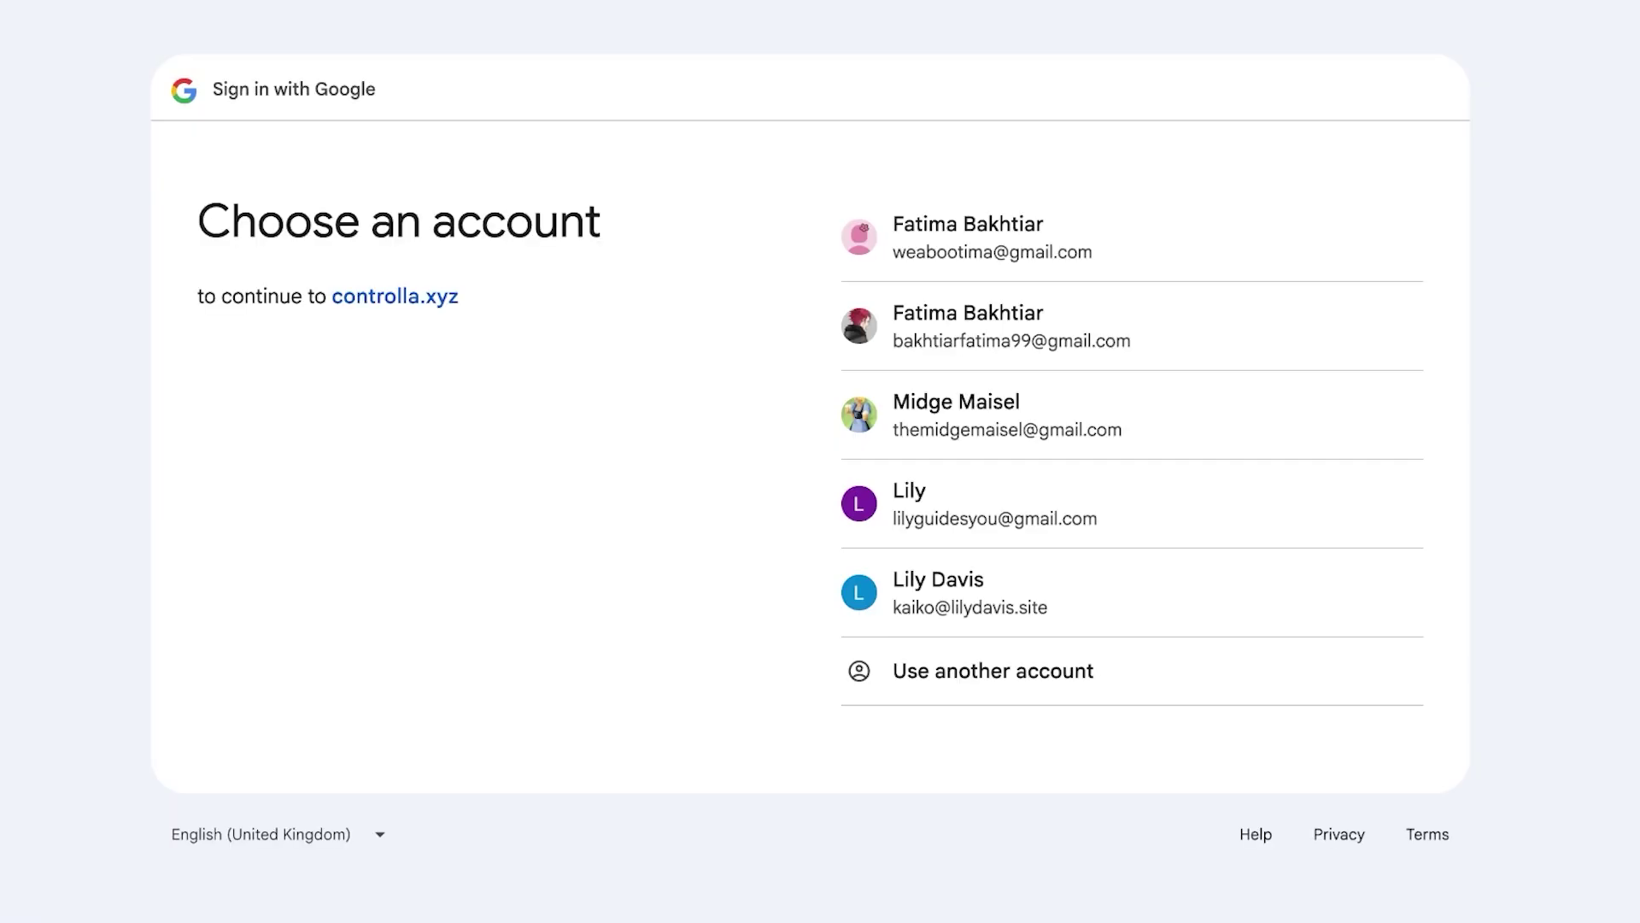
{"action": "left_click", "coordinate": [916, 415]}
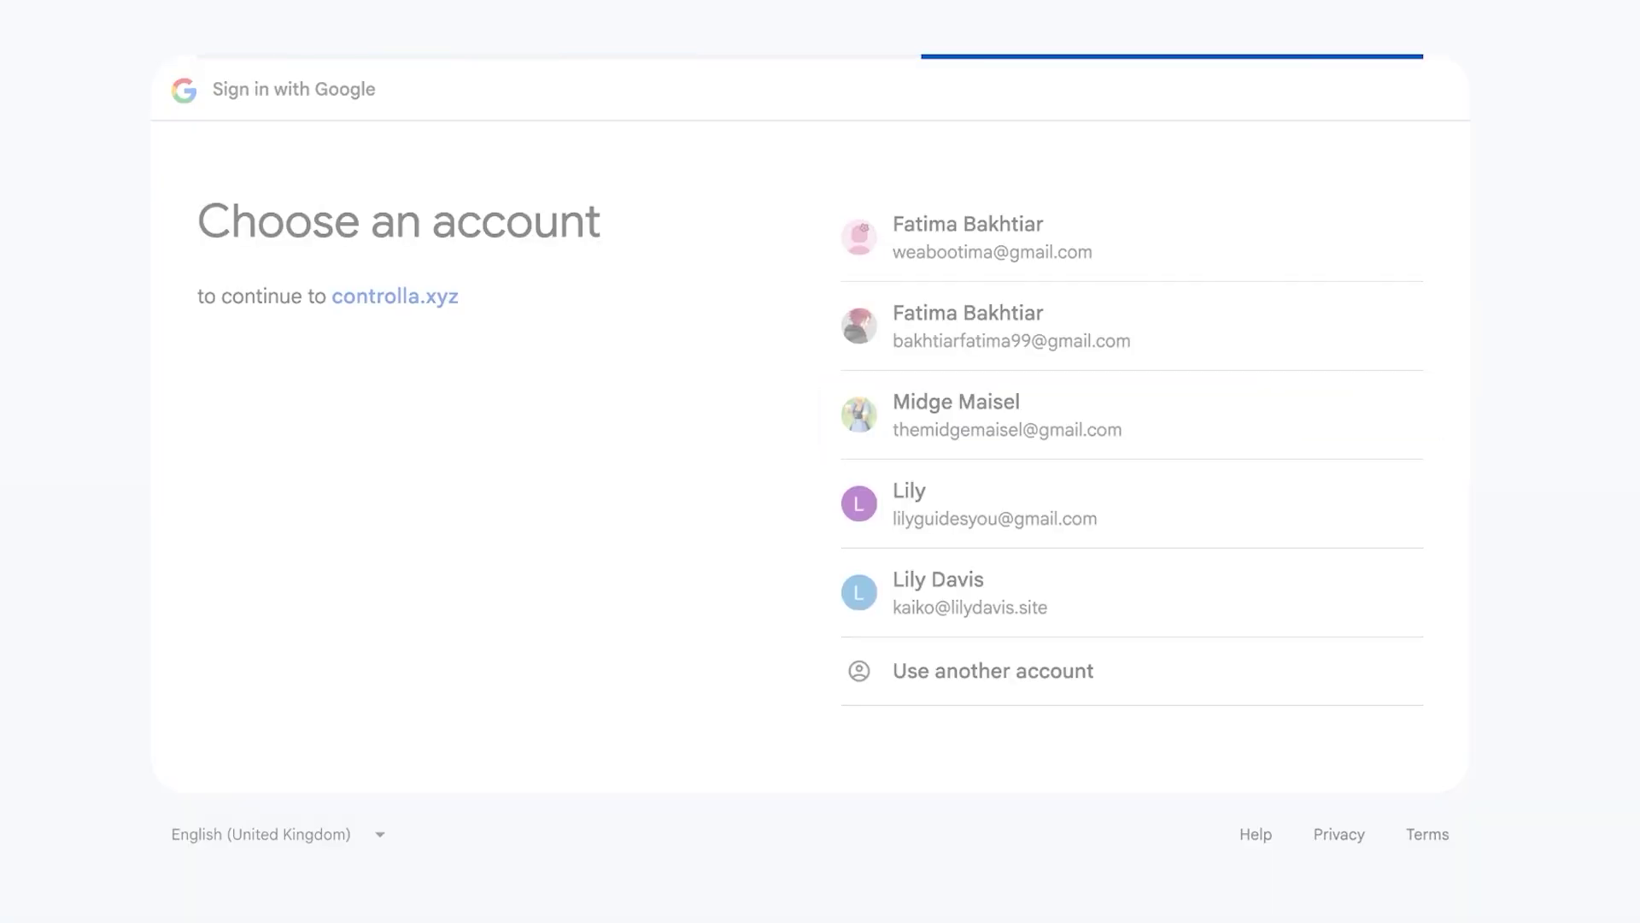
{"action": "left_click", "coordinate": [1322, 700]}
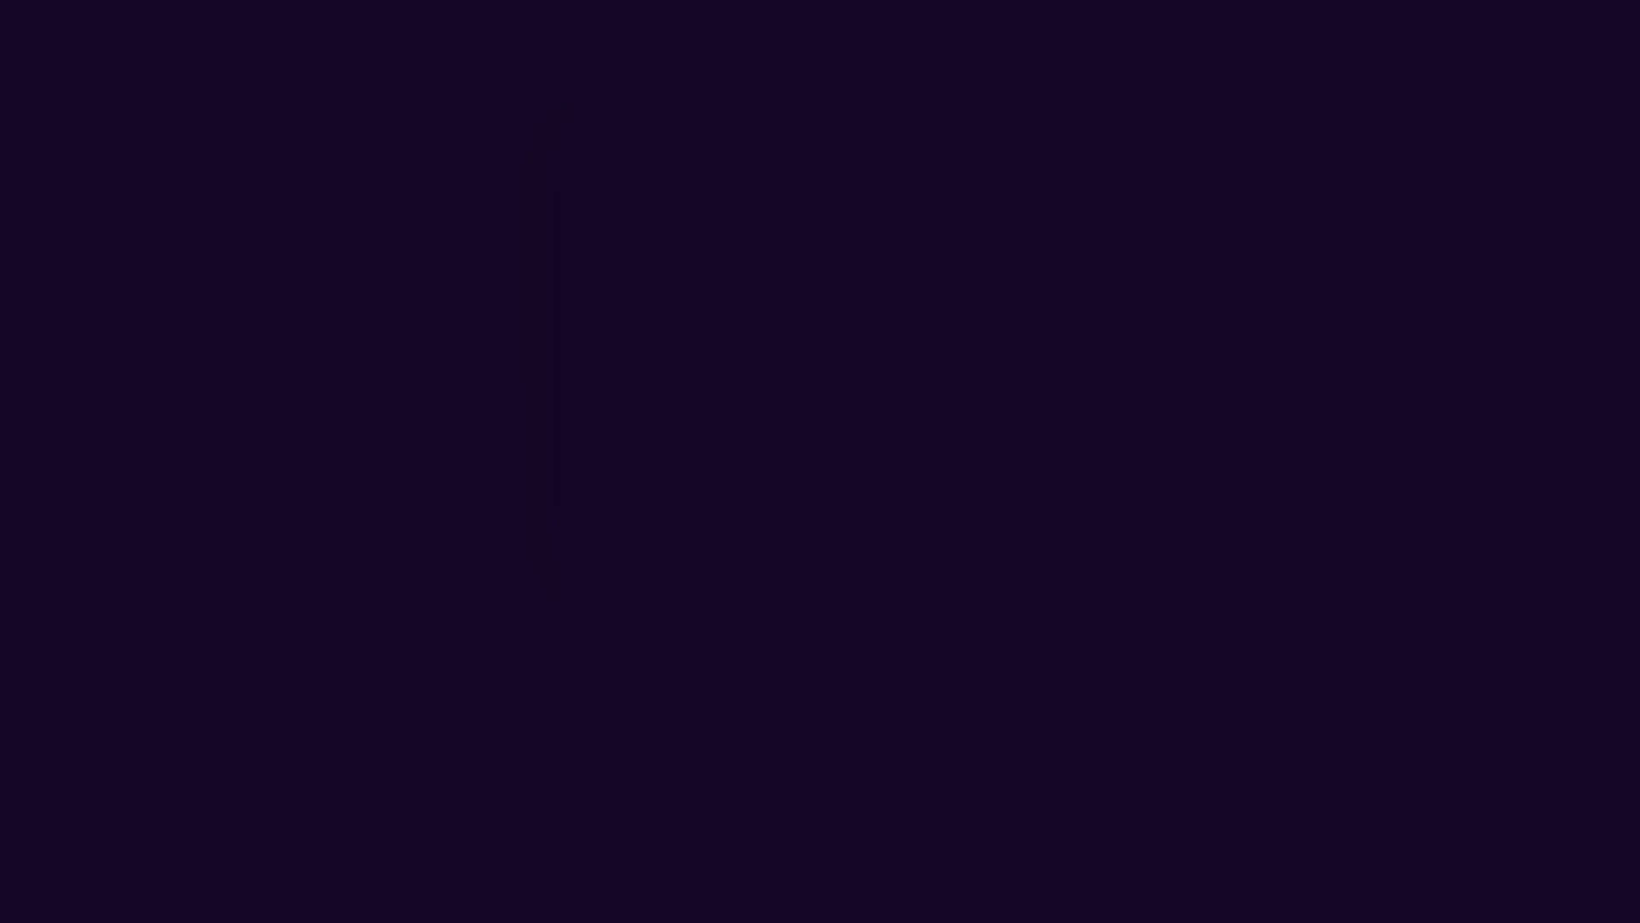
- Upgrade the account to the Basic plan with monthly billing to get access to voice creation
{"action": "scroll", "coordinate": [809, 478], "scroll_direction": "down", "scroll_amount": 2}
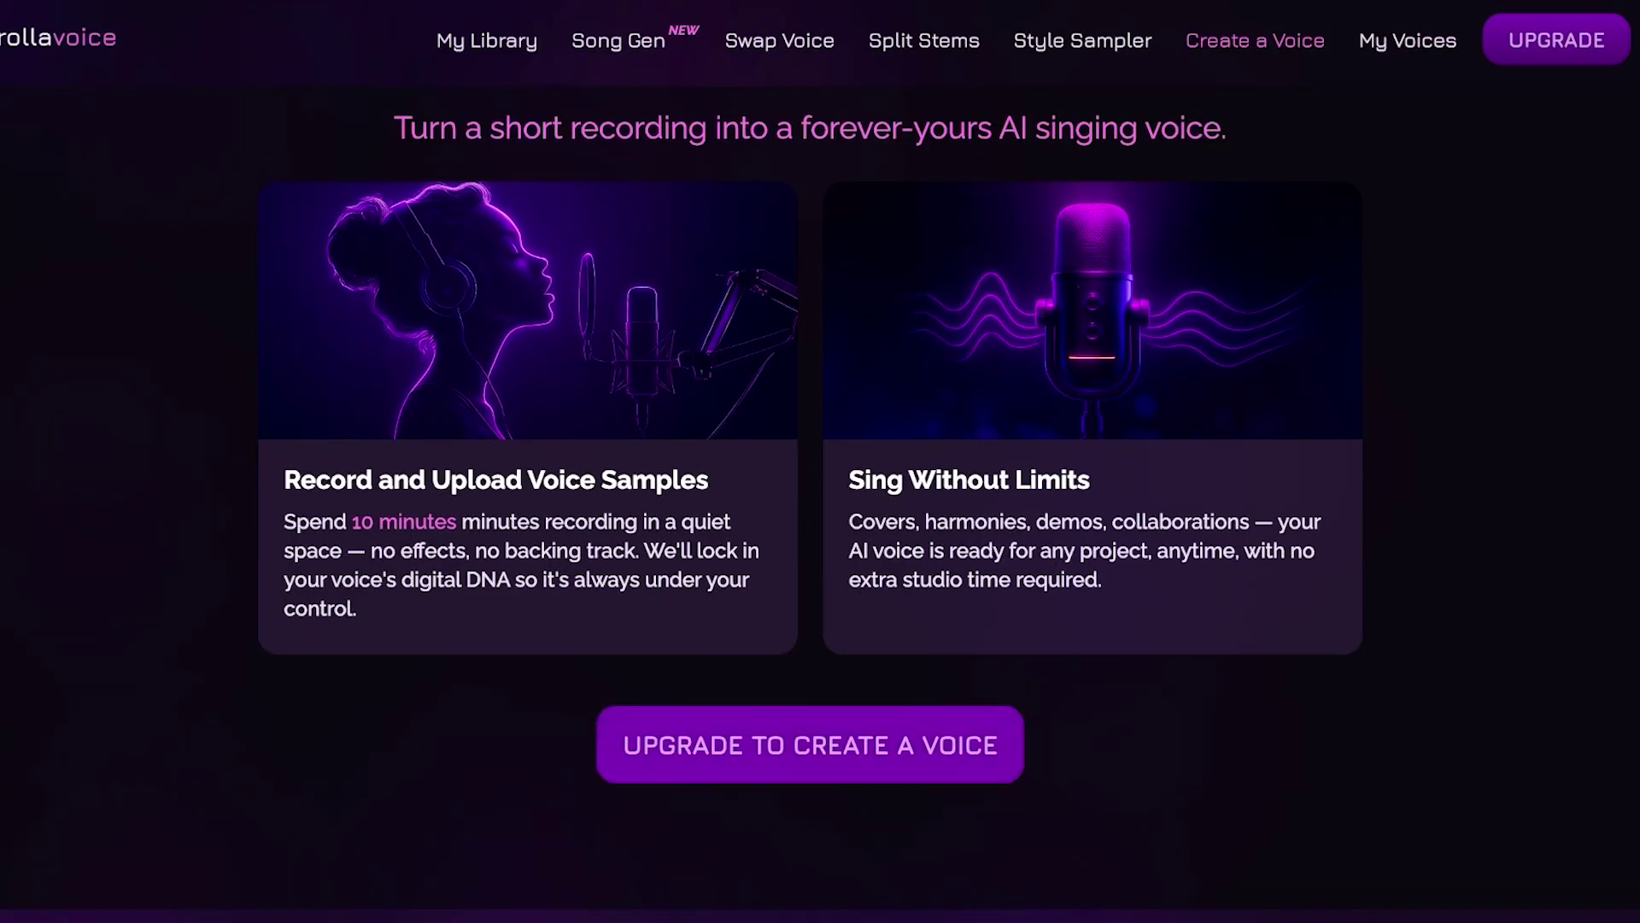
{"action": "scroll", "coordinate": [810, 478], "scroll_direction": "up", "scroll_amount": 1}
{"action": "scroll", "coordinate": [810, 478], "scroll_direction": "up", "scroll_amount": 1}
{"action": "scroll", "coordinate": [810, 478], "scroll_direction": "down", "scroll_amount": 2}
{"action": "left_click", "coordinate": [810, 745]}
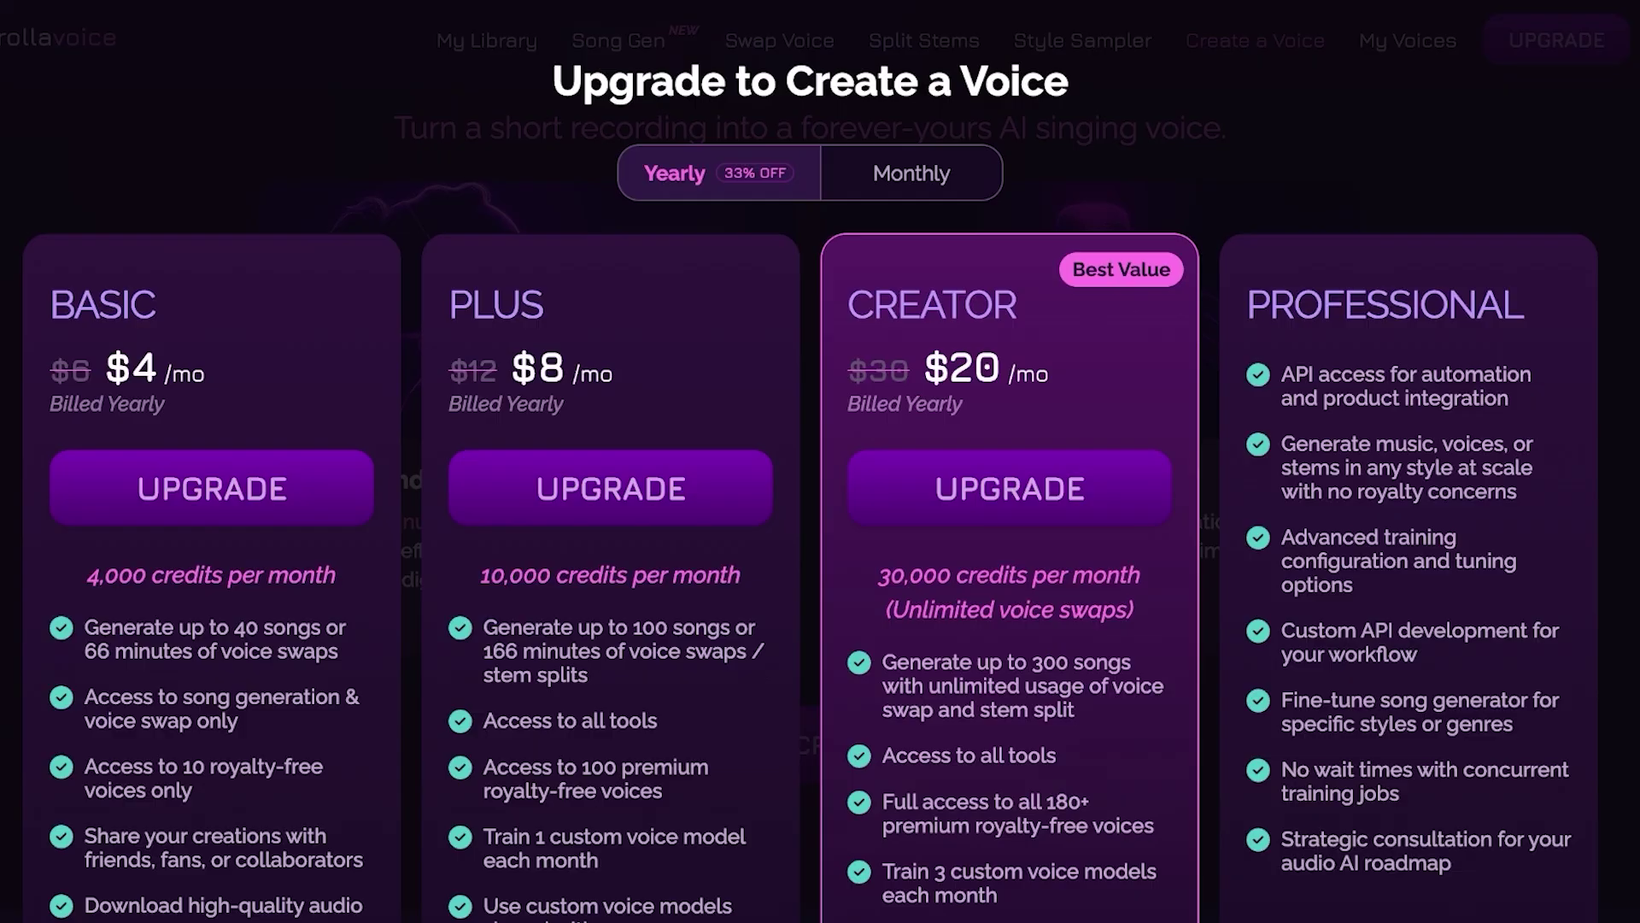
{"action": "left_click", "coordinate": [919, 173]}
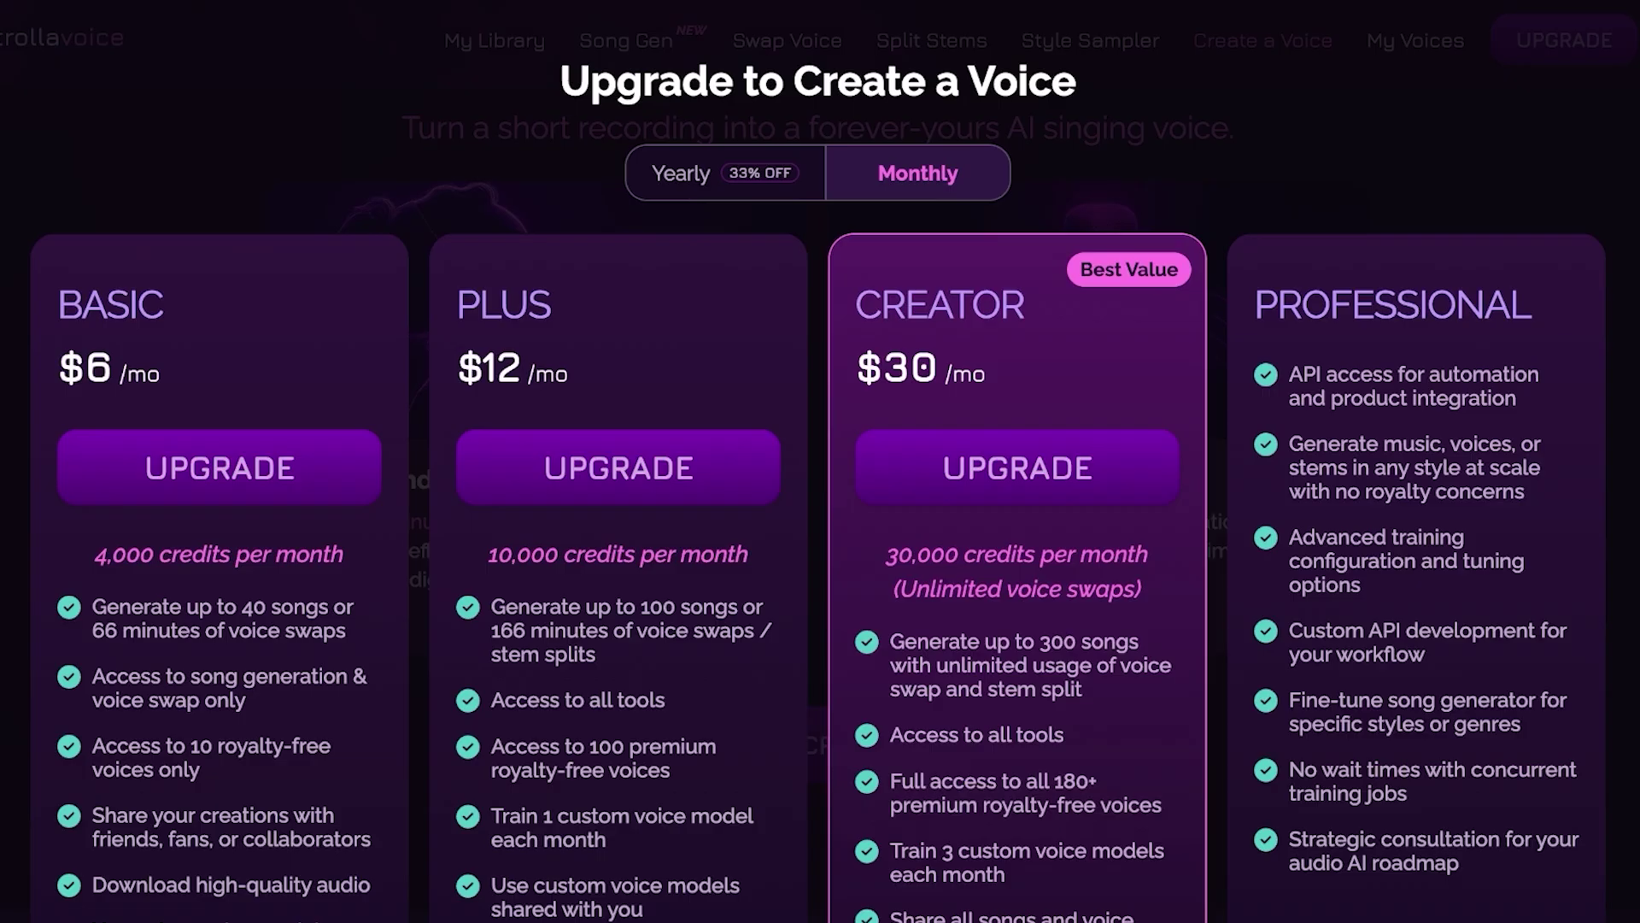
{"action": "scroll", "coordinate": [218, 440], "scroll_direction": "down", "scroll_amount": 1}
{"action": "left_click", "coordinate": [218, 436]}
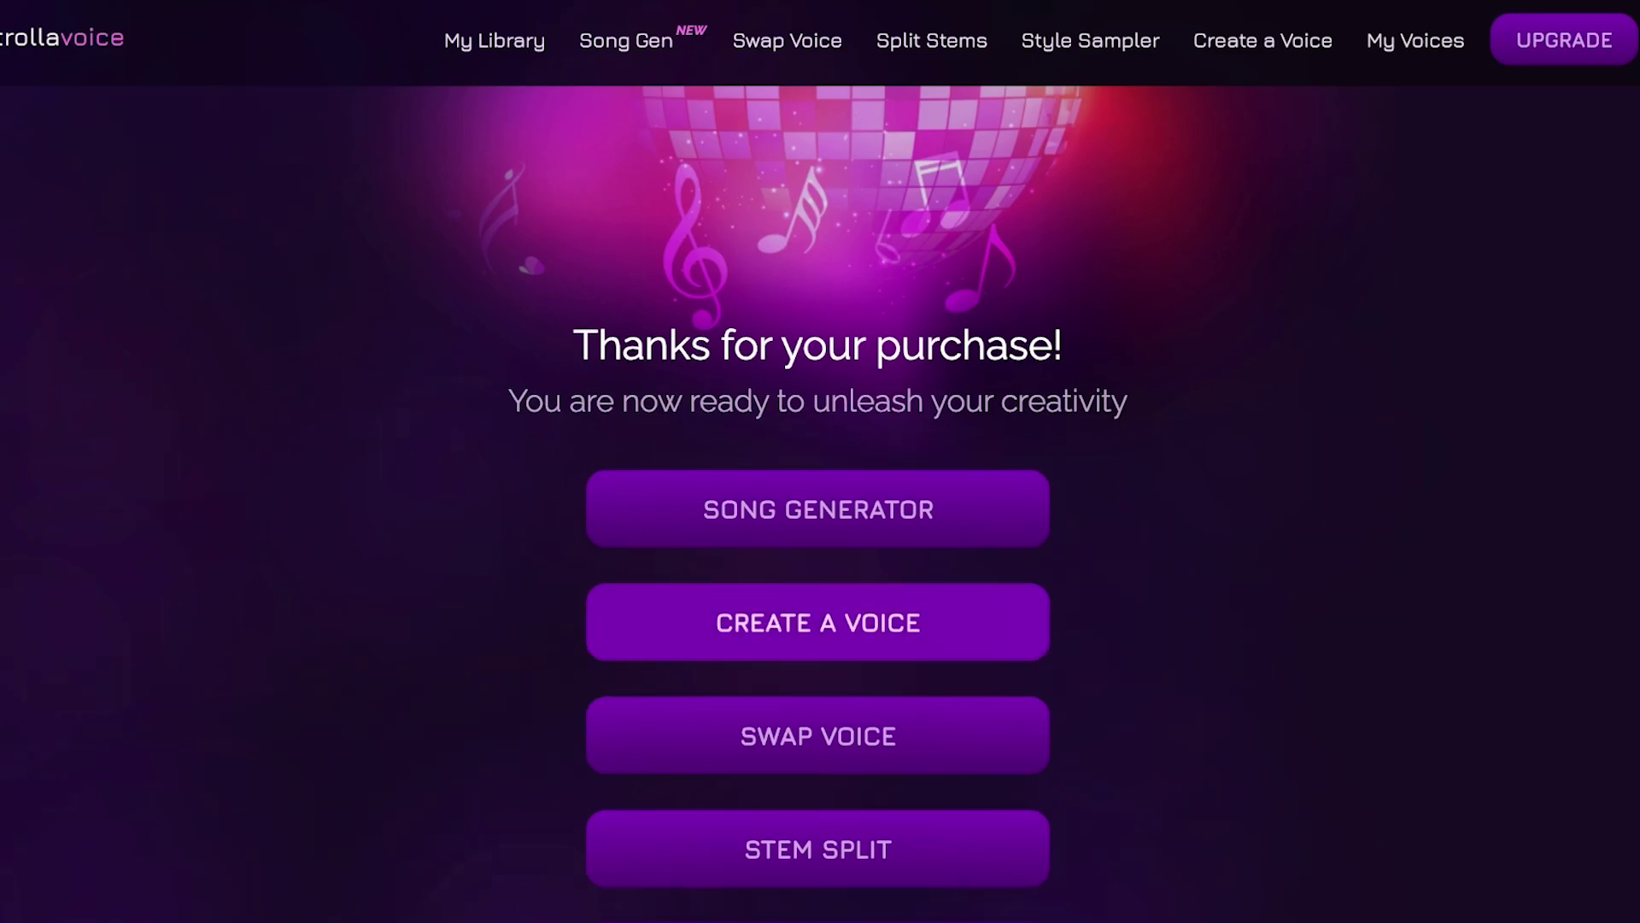
- Open the voice creation form from the purchase confirmation page and enter a name for the new voice
{"action": "left_click", "coordinate": [818, 627]}
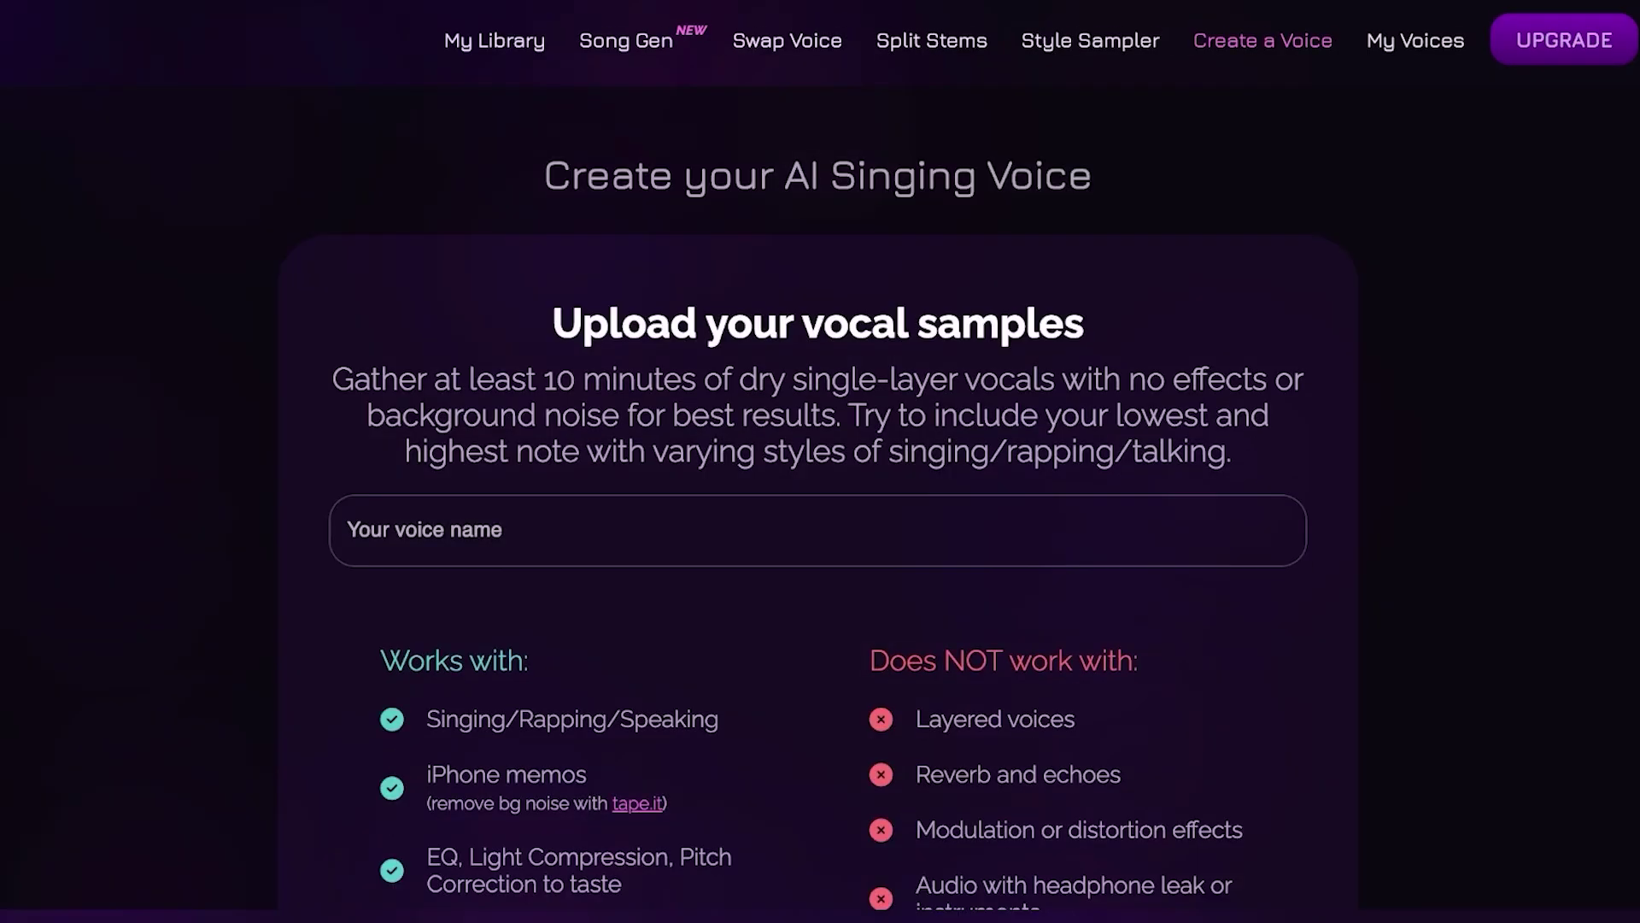
{"action": "scroll", "coordinate": [818, 530], "scroll_direction": "down", "scroll_amount": 3}
{"action": "scroll", "coordinate": [818, 529], "scroll_direction": "up", "scroll_amount": 3}
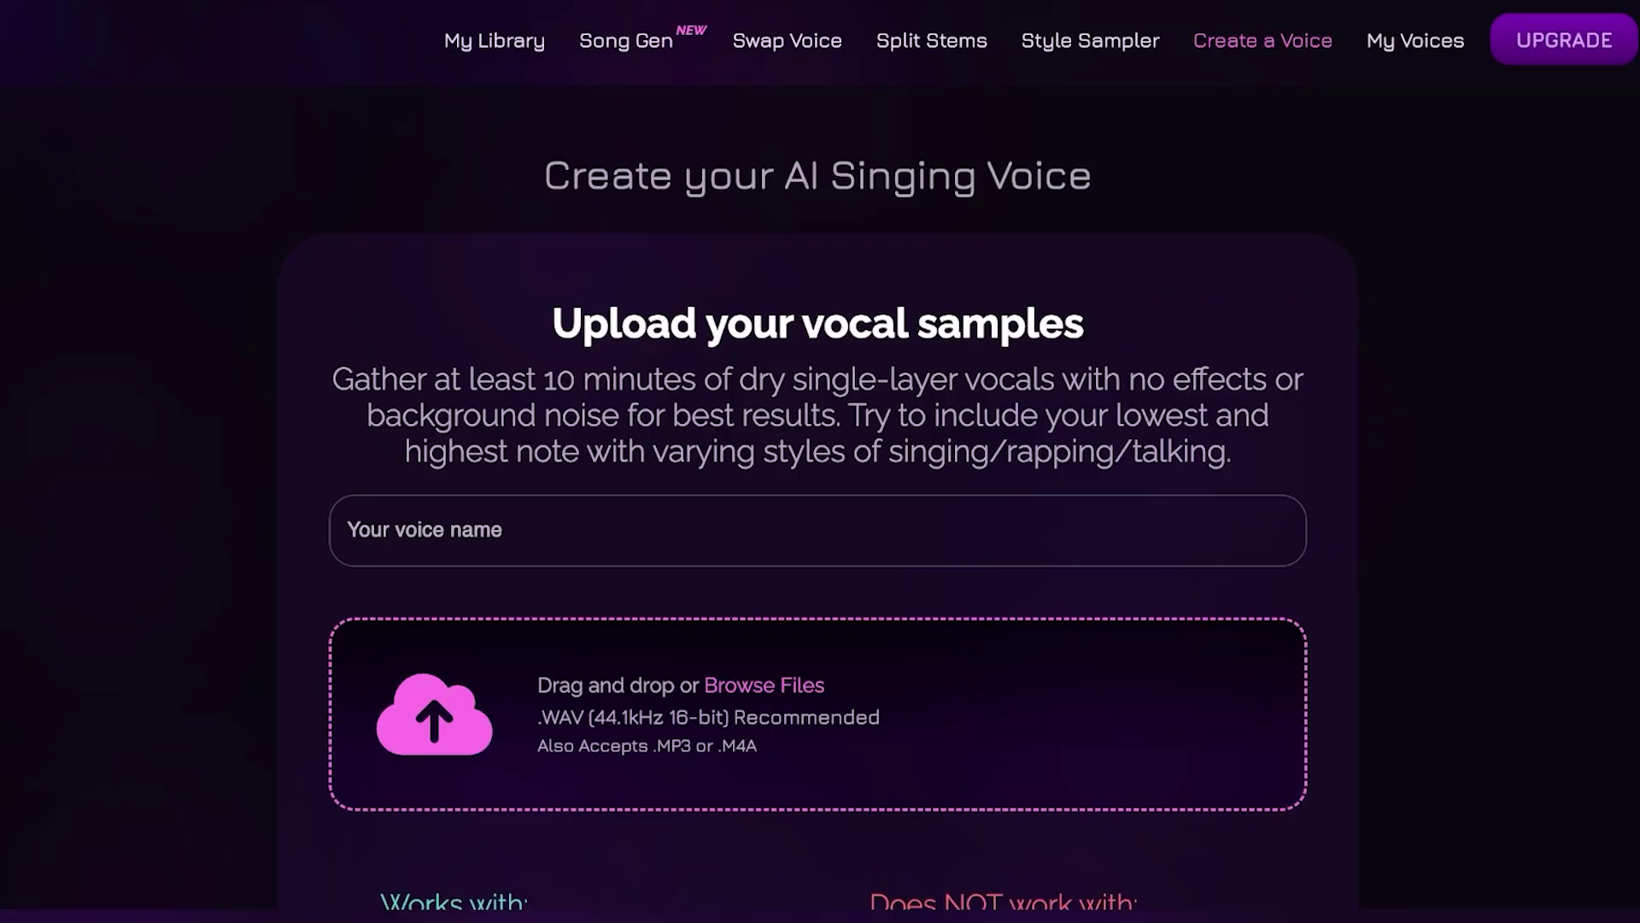
{"action": "left_click", "coordinate": [350, 530]}
{"action": "type", "text": "Midge"}
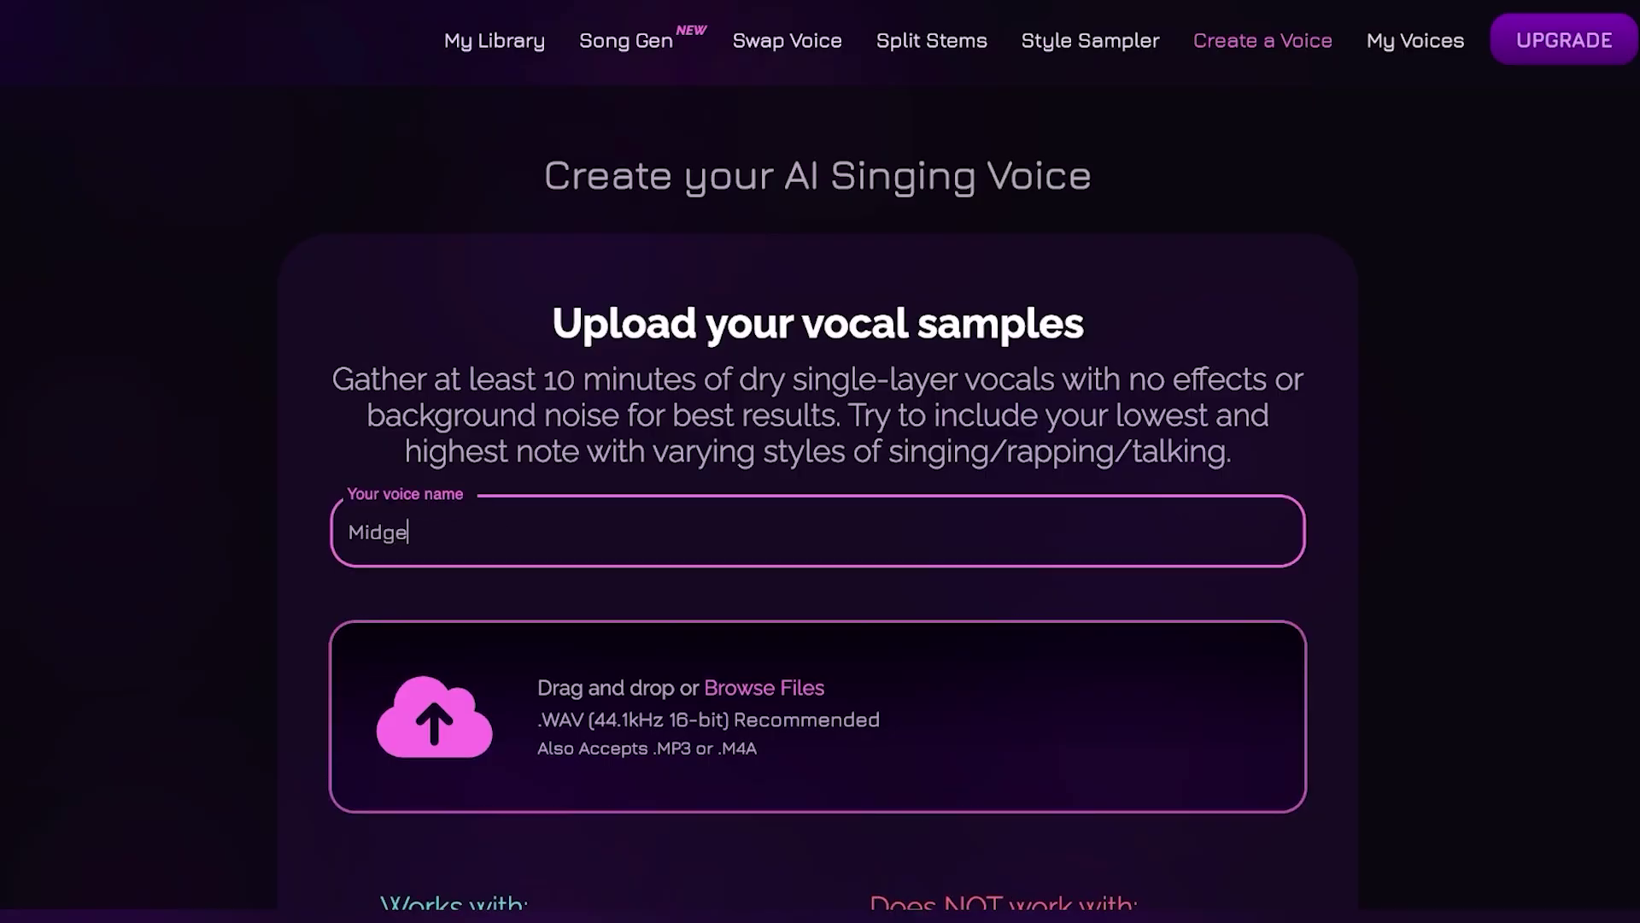
- Review the vocal sample requirements and upload Street 59 6.m4a as the first sample
{"action": "scroll", "coordinate": [818, 513], "scroll_direction": "down", "scroll_amount": 3}
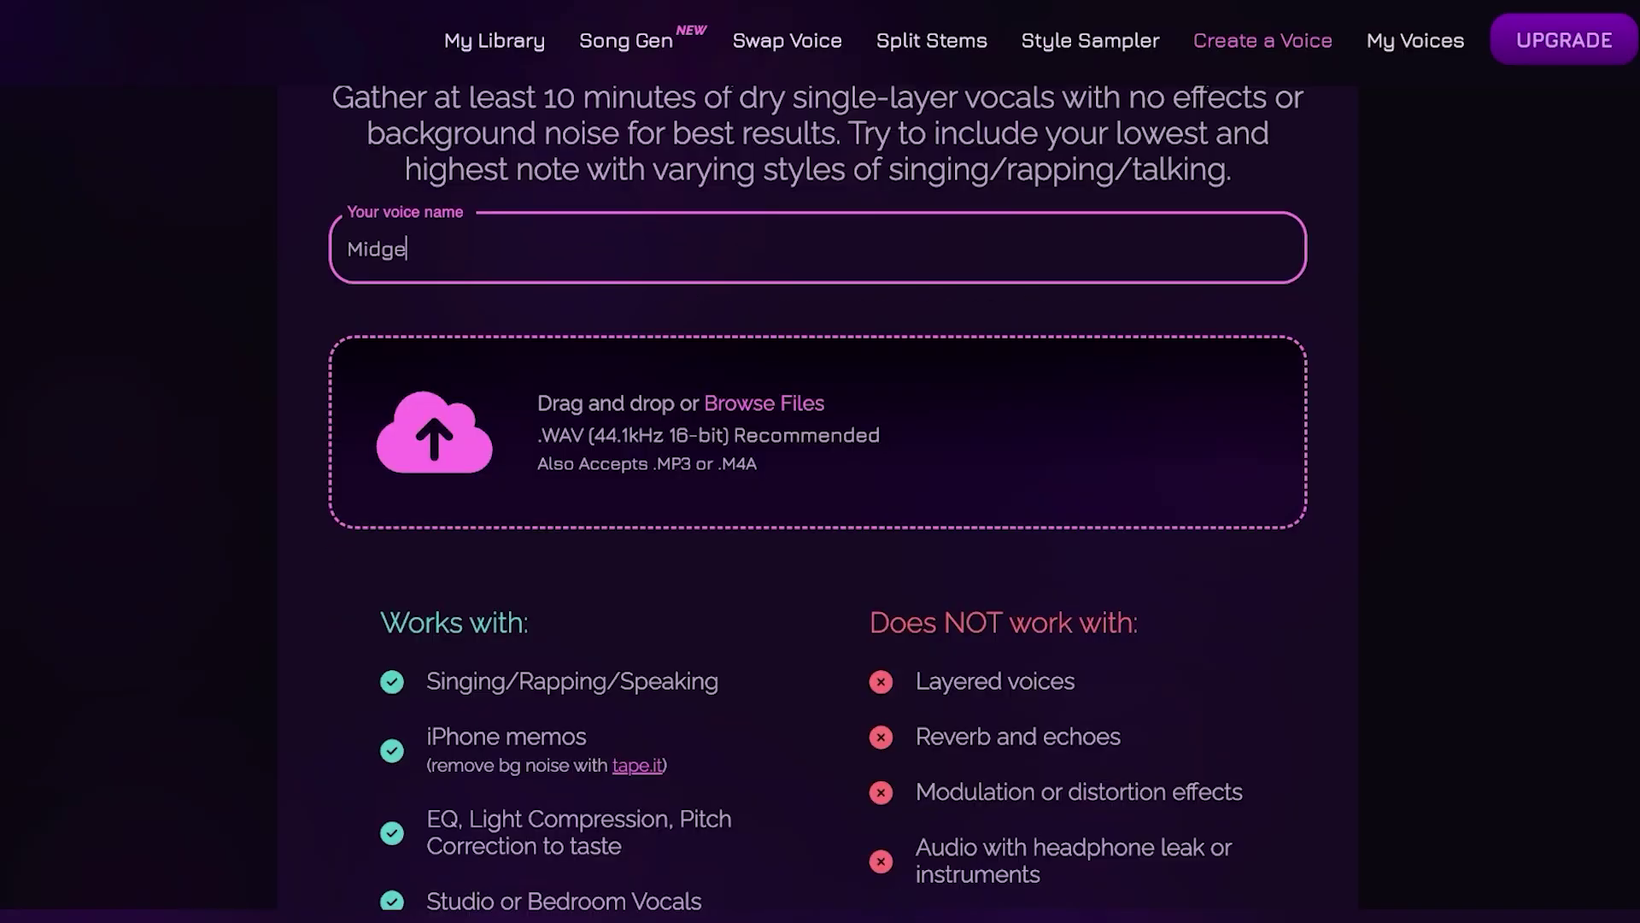
{"action": "scroll", "coordinate": [818, 513], "scroll_direction": "down", "scroll_amount": 4}
{"action": "scroll", "coordinate": [818, 513], "scroll_direction": "up", "scroll_amount": 3}
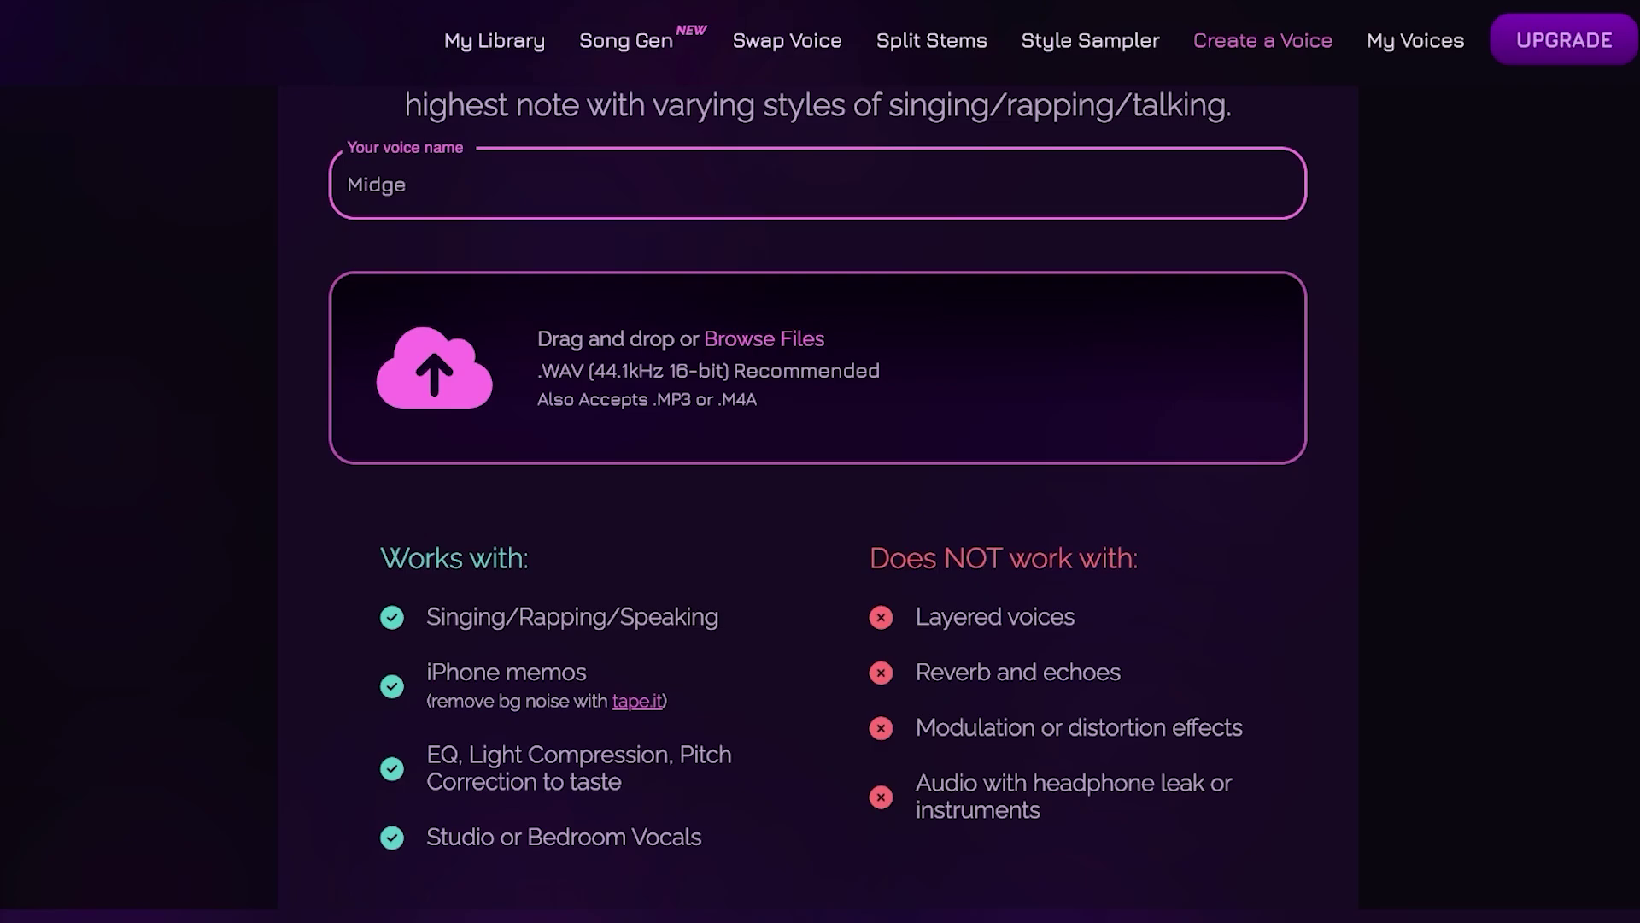
{"action": "left_click", "coordinate": [764, 338]}
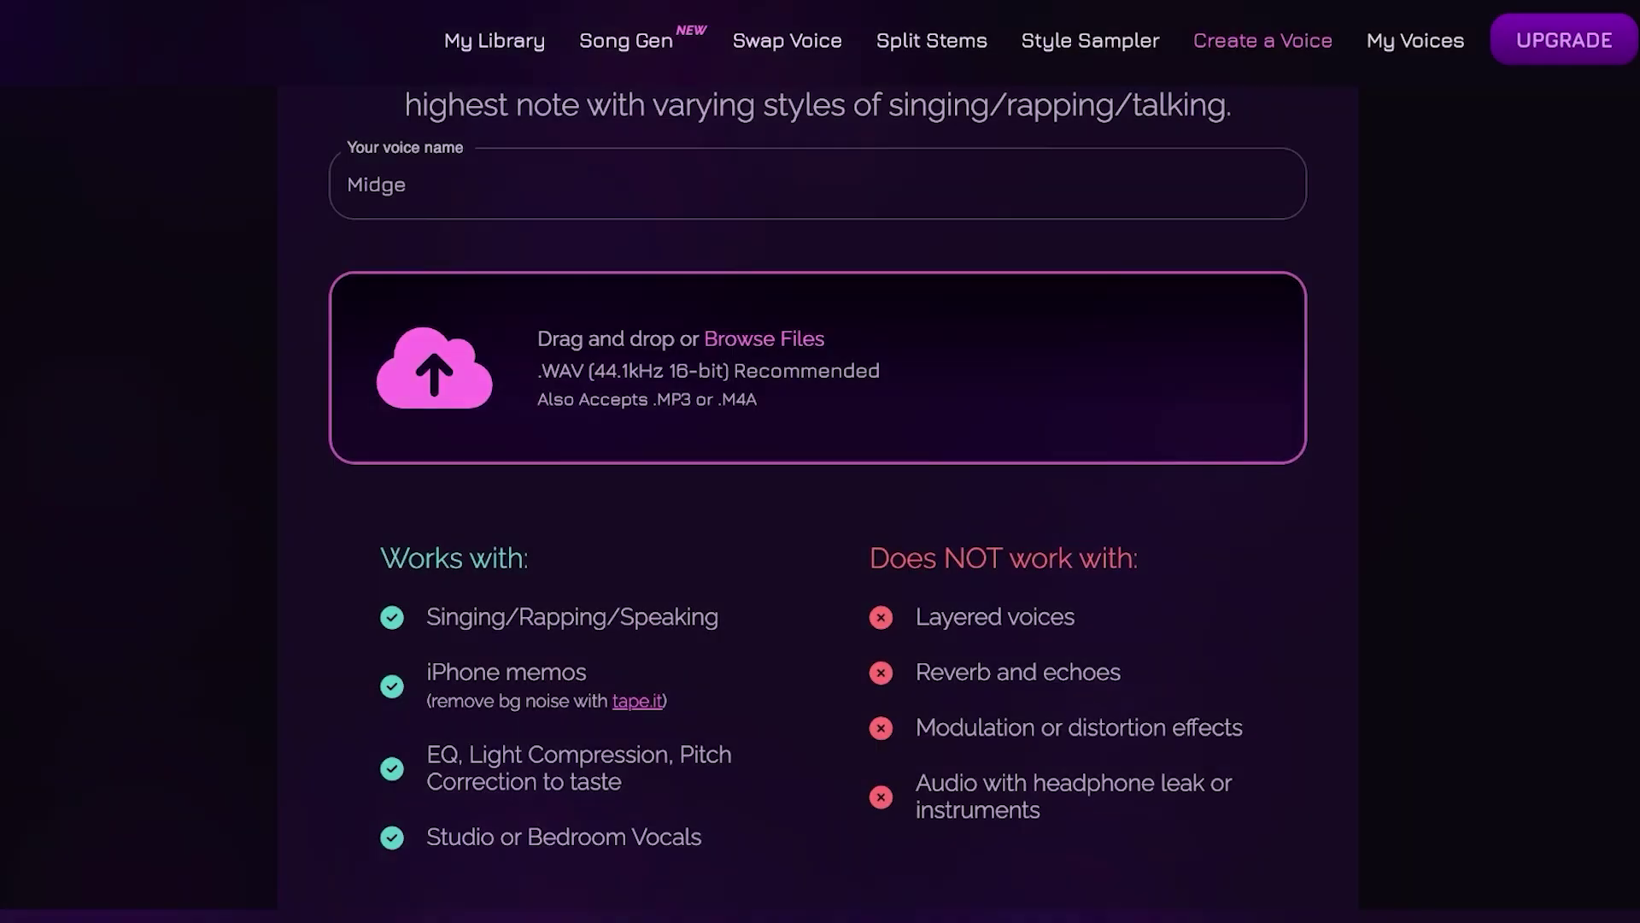
{"action": "scroll", "coordinate": [820, 461], "scroll_direction": "up", "scroll_amount": 4}
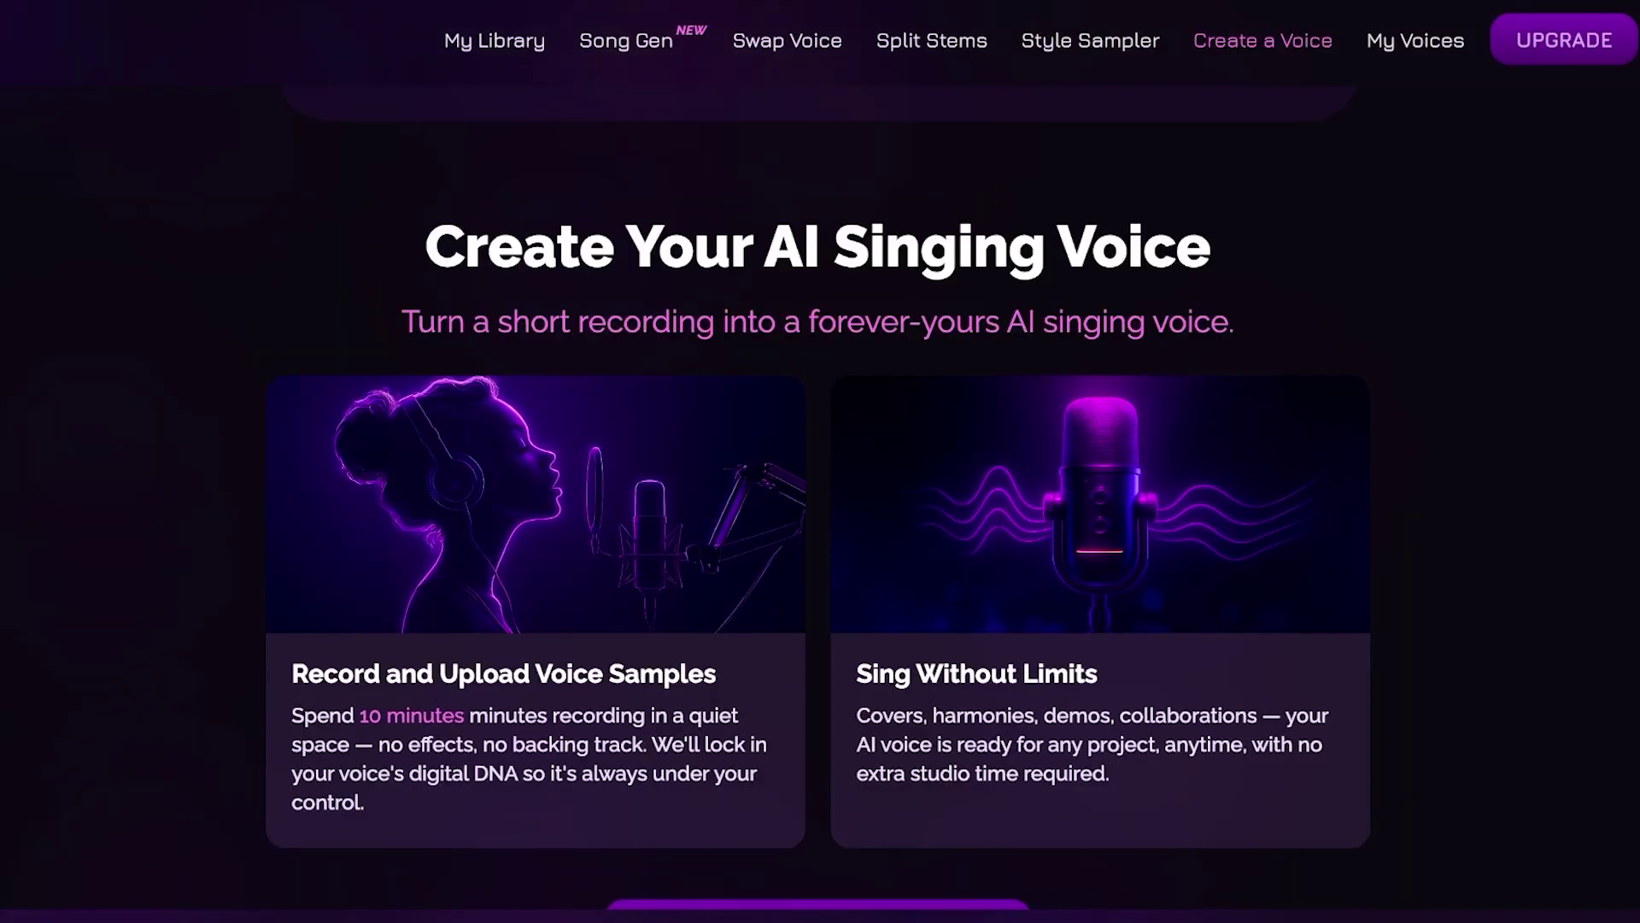
{"action": "scroll", "coordinate": [820, 462], "scroll_direction": "down", "scroll_amount": 2}
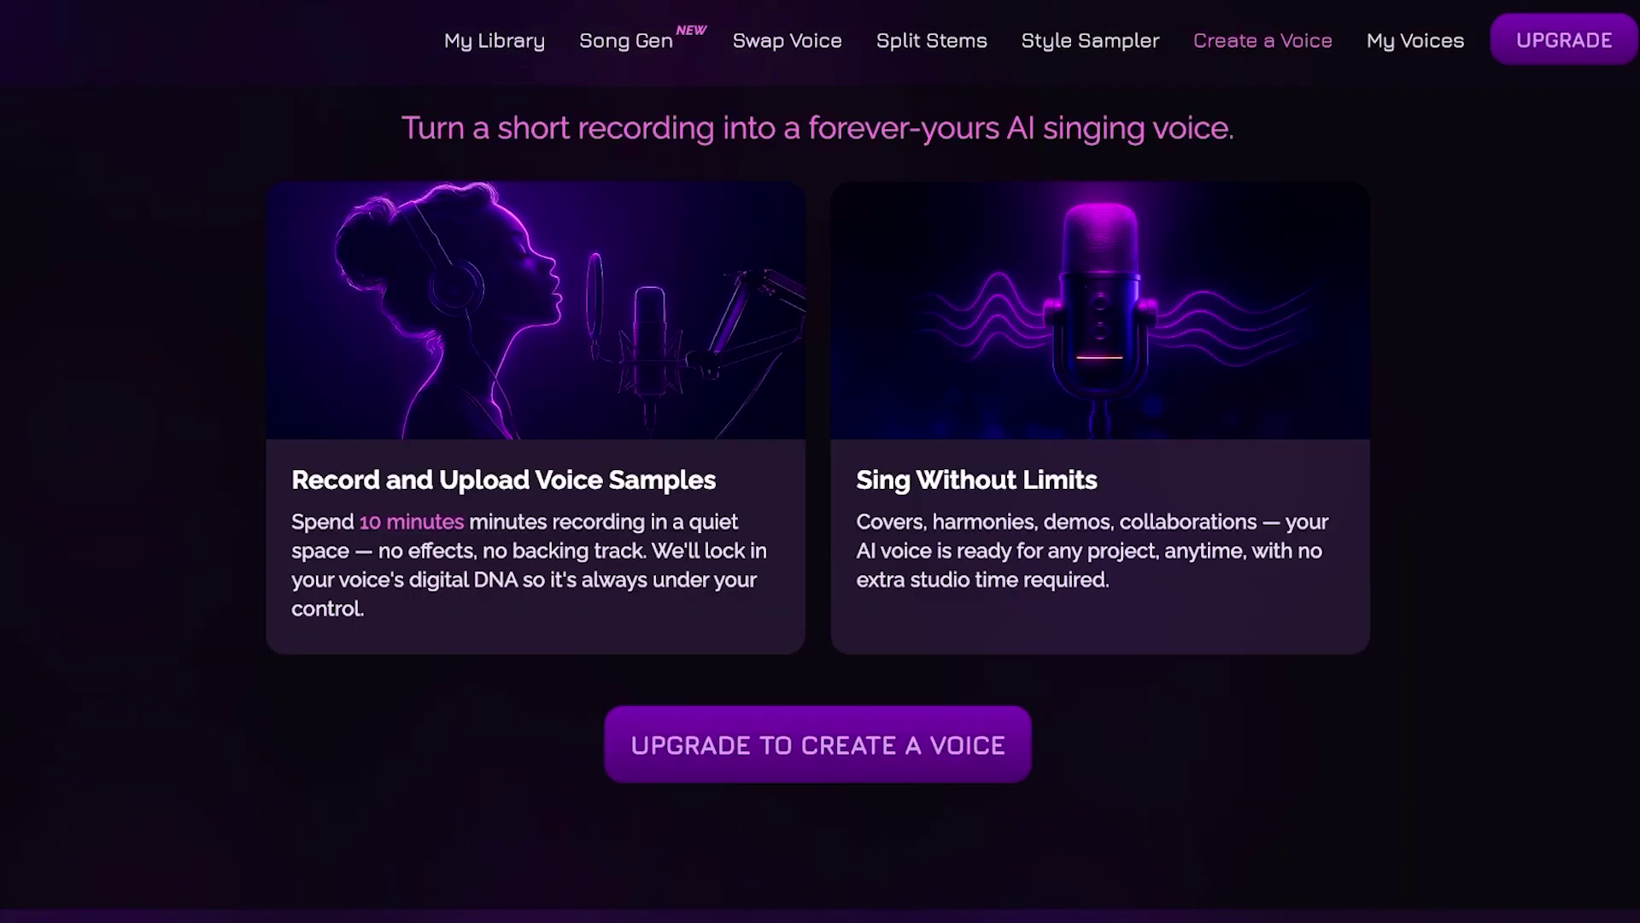
{"action": "scroll", "coordinate": [820, 461], "scroll_direction": "up", "scroll_amount": 6}
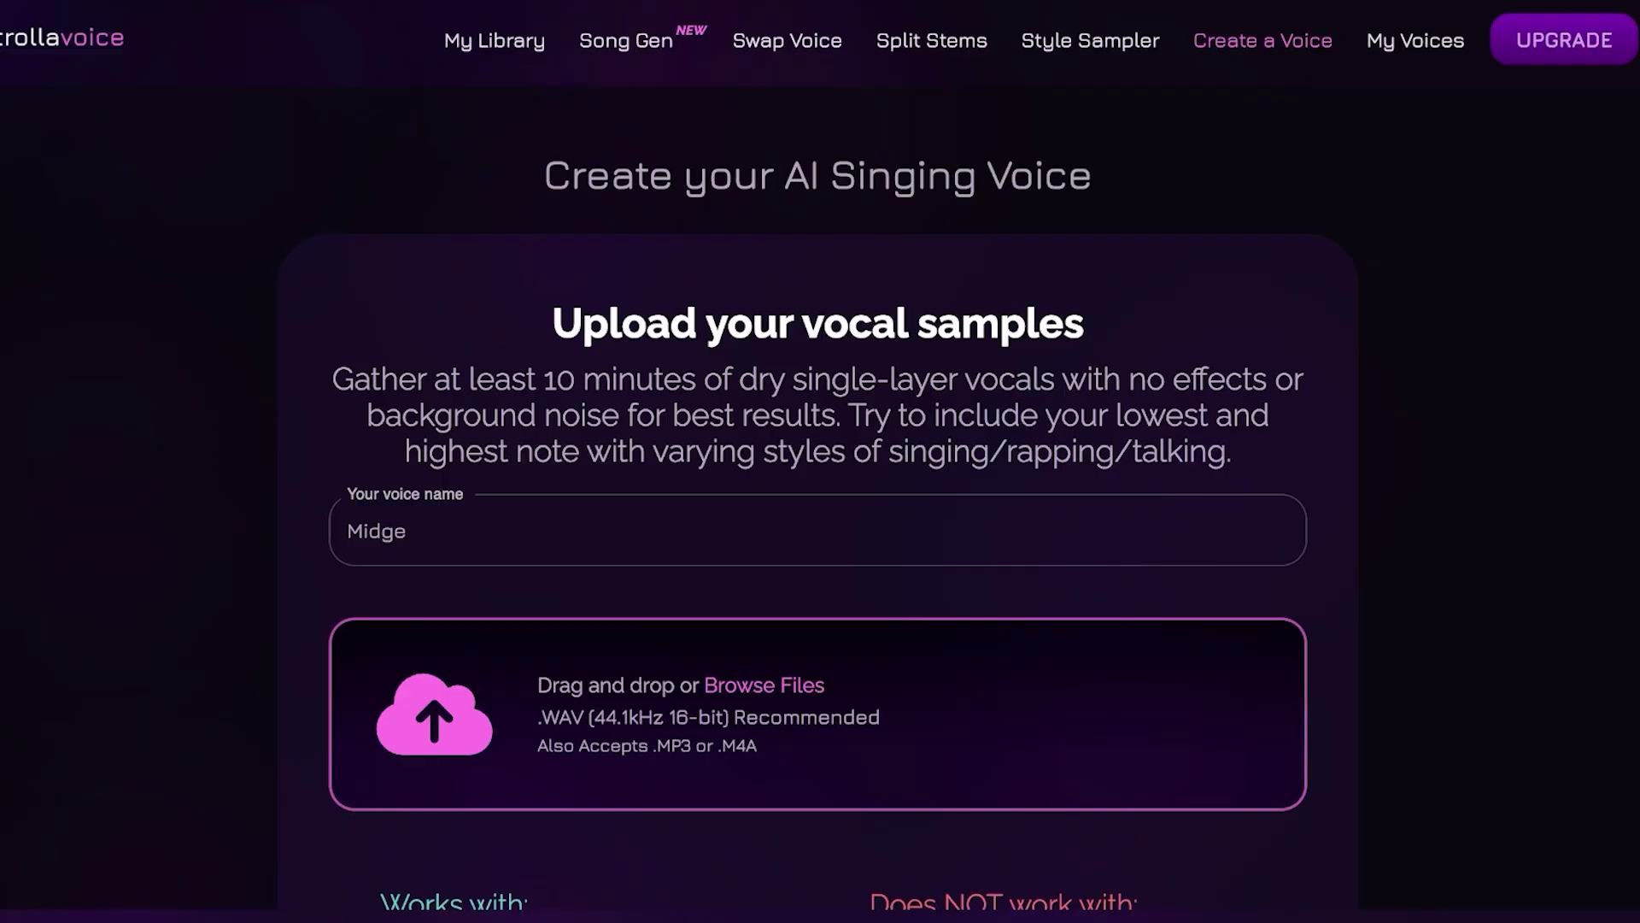
{"action": "scroll", "coordinate": [818, 530], "scroll_direction": "down", "scroll_amount": 1}
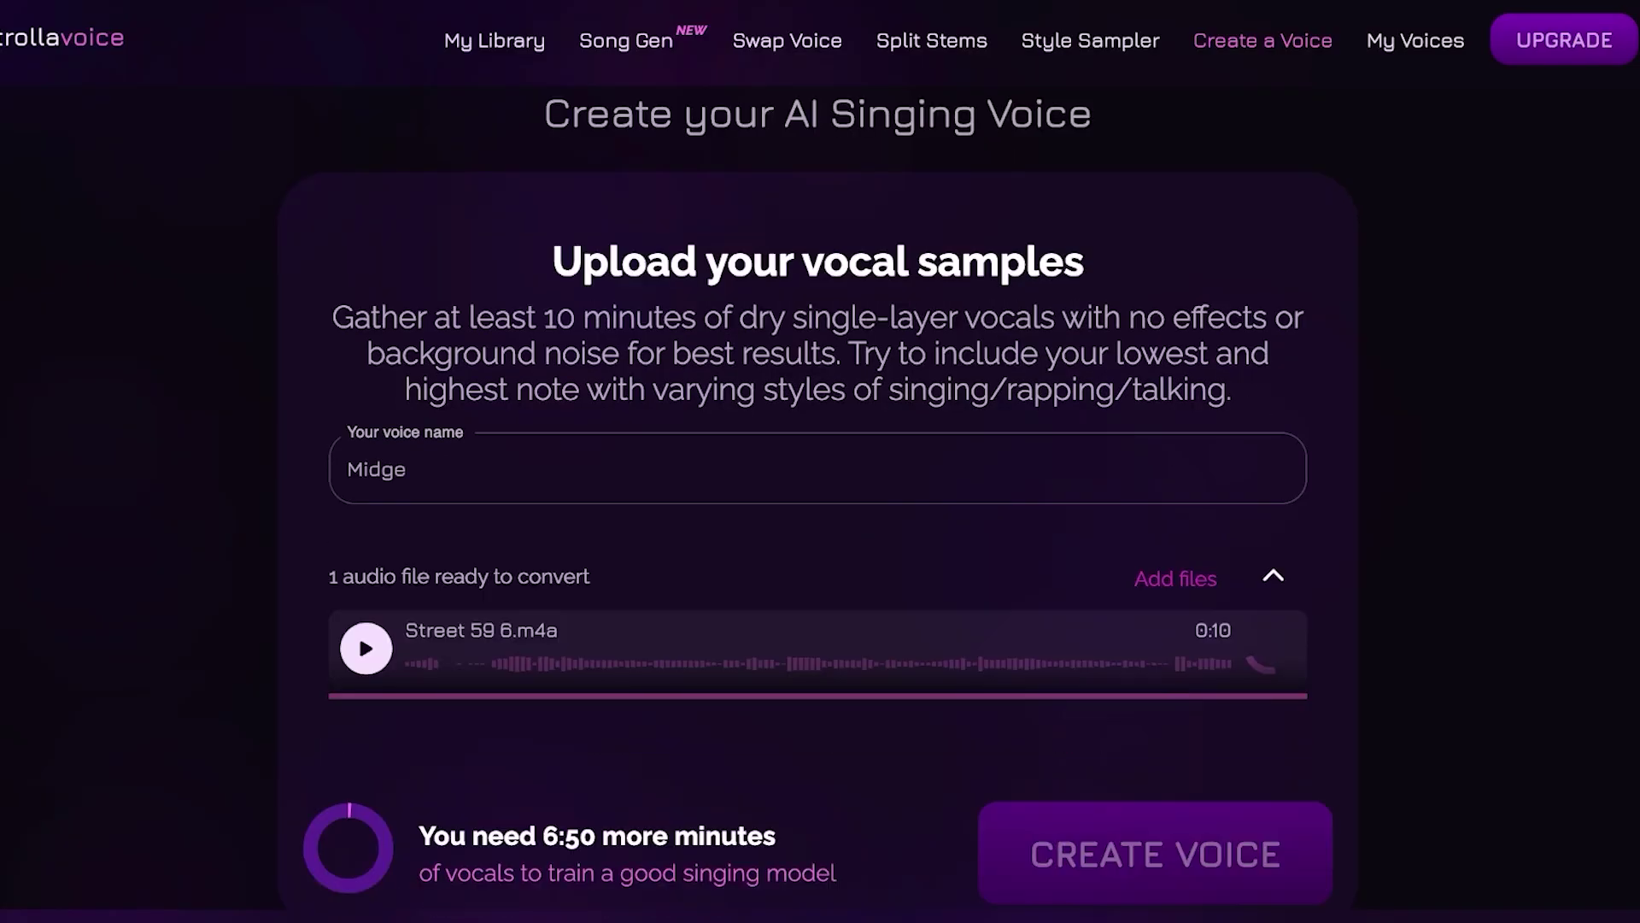
- Add vm.m4a and long.mp3 to the vocal samples so the recording time is long enough for training
{"action": "scroll", "coordinate": [819, 529], "scroll_direction": "down", "scroll_amount": 4}
{"action": "scroll", "coordinate": [818, 462], "scroll_direction": "up", "scroll_amount": 5}
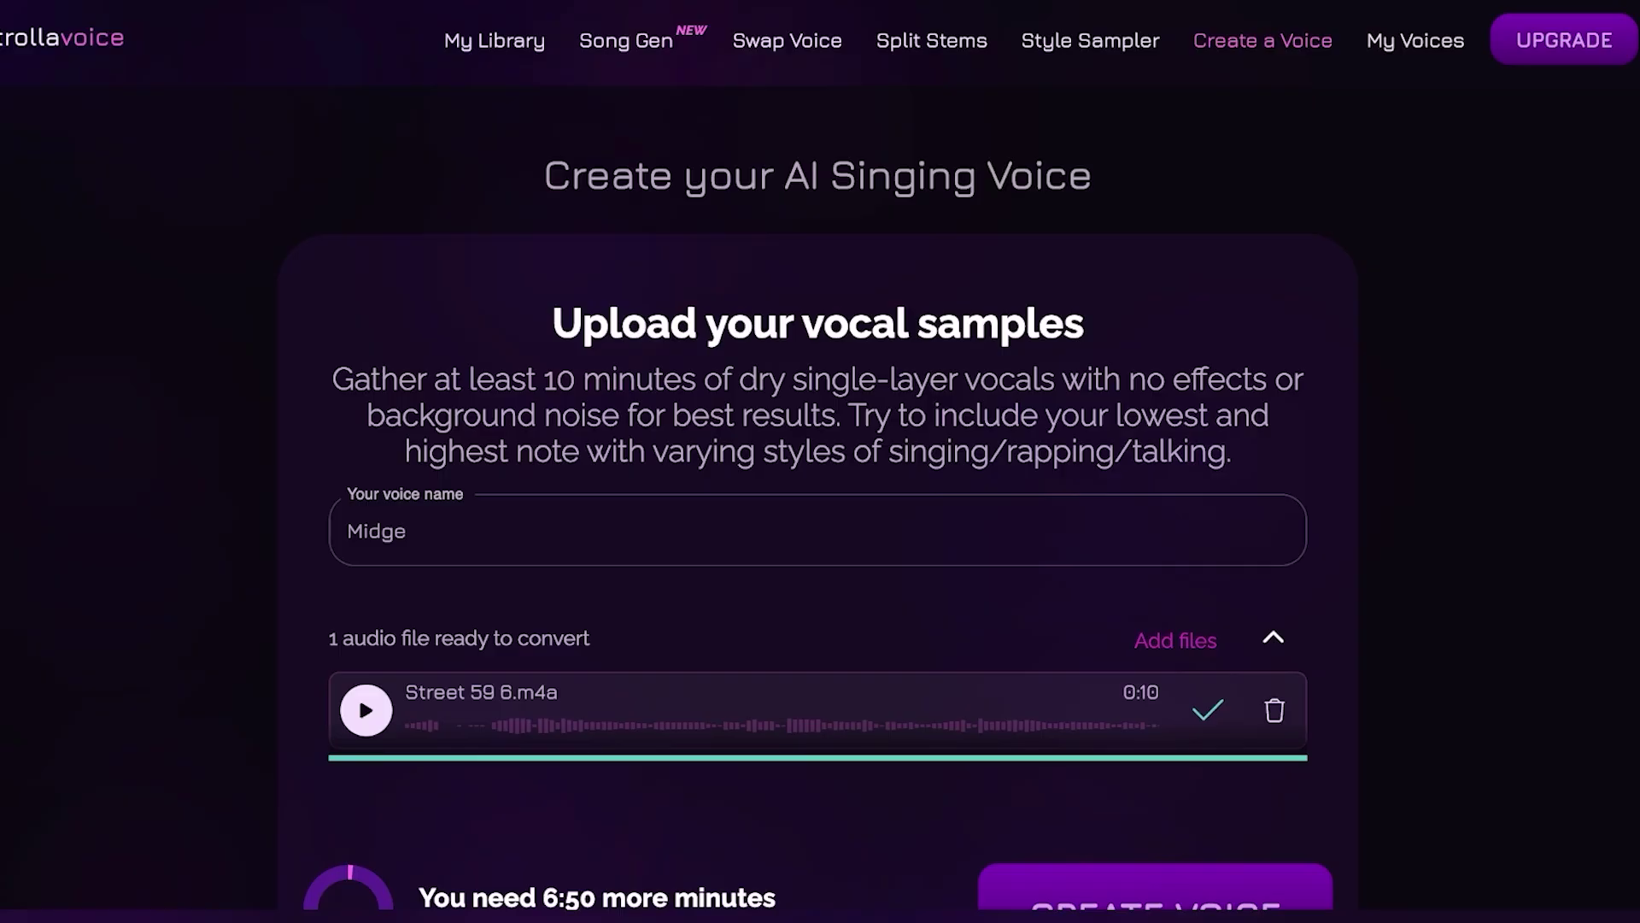
{"action": "scroll", "coordinate": [820, 461], "scroll_direction": "down", "scroll_amount": 6}
{"action": "scroll", "coordinate": [820, 461], "scroll_direction": "up", "scroll_amount": 3}
{"action": "scroll", "coordinate": [817, 496], "scroll_direction": "up", "scroll_amount": 1}
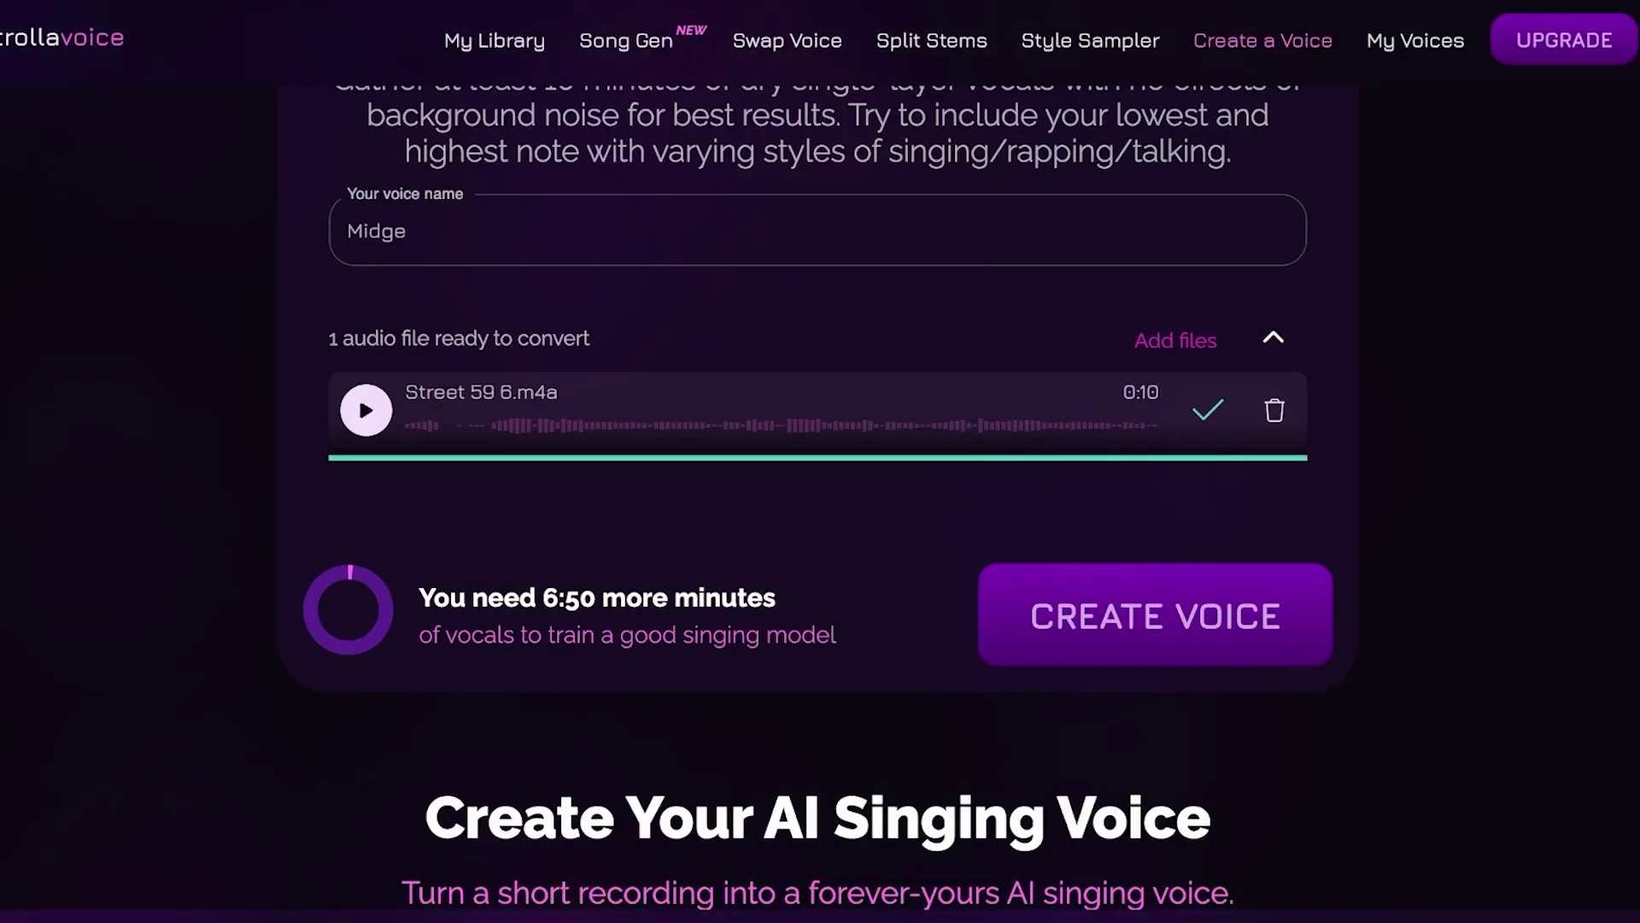
{"action": "scroll", "coordinate": [820, 461], "scroll_direction": "up", "scroll_amount": 3}
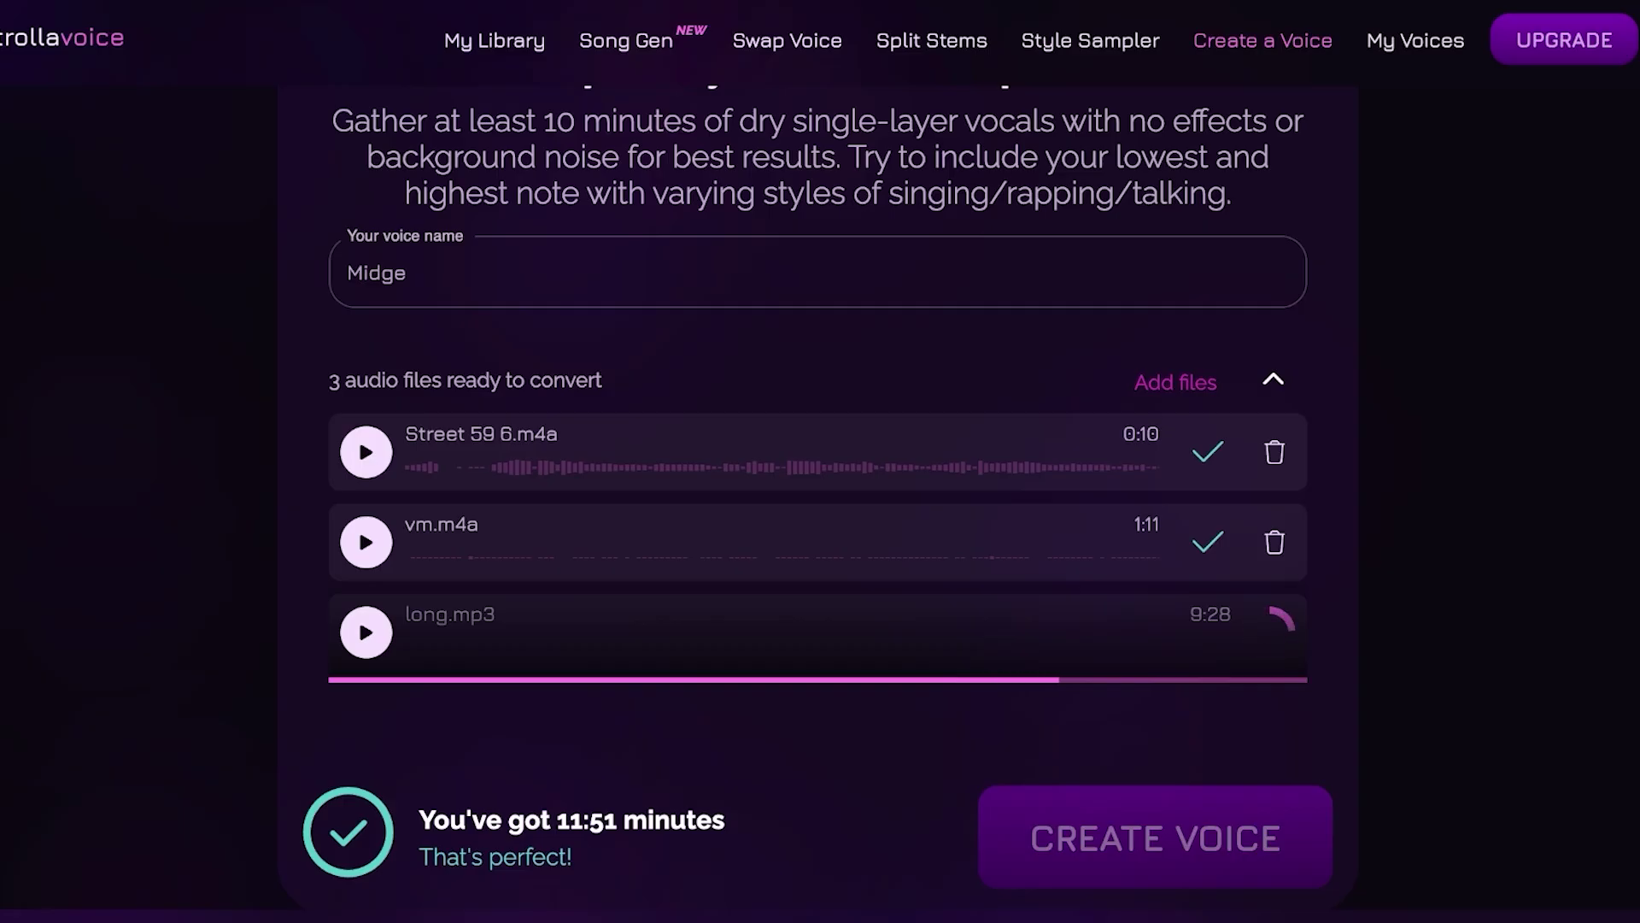
- Wait for the long.mp3 upload to finish and try to create the voice from the three samples
{"action": "scroll", "coordinate": [818, 487], "scroll_direction": "down", "scroll_amount": 1}
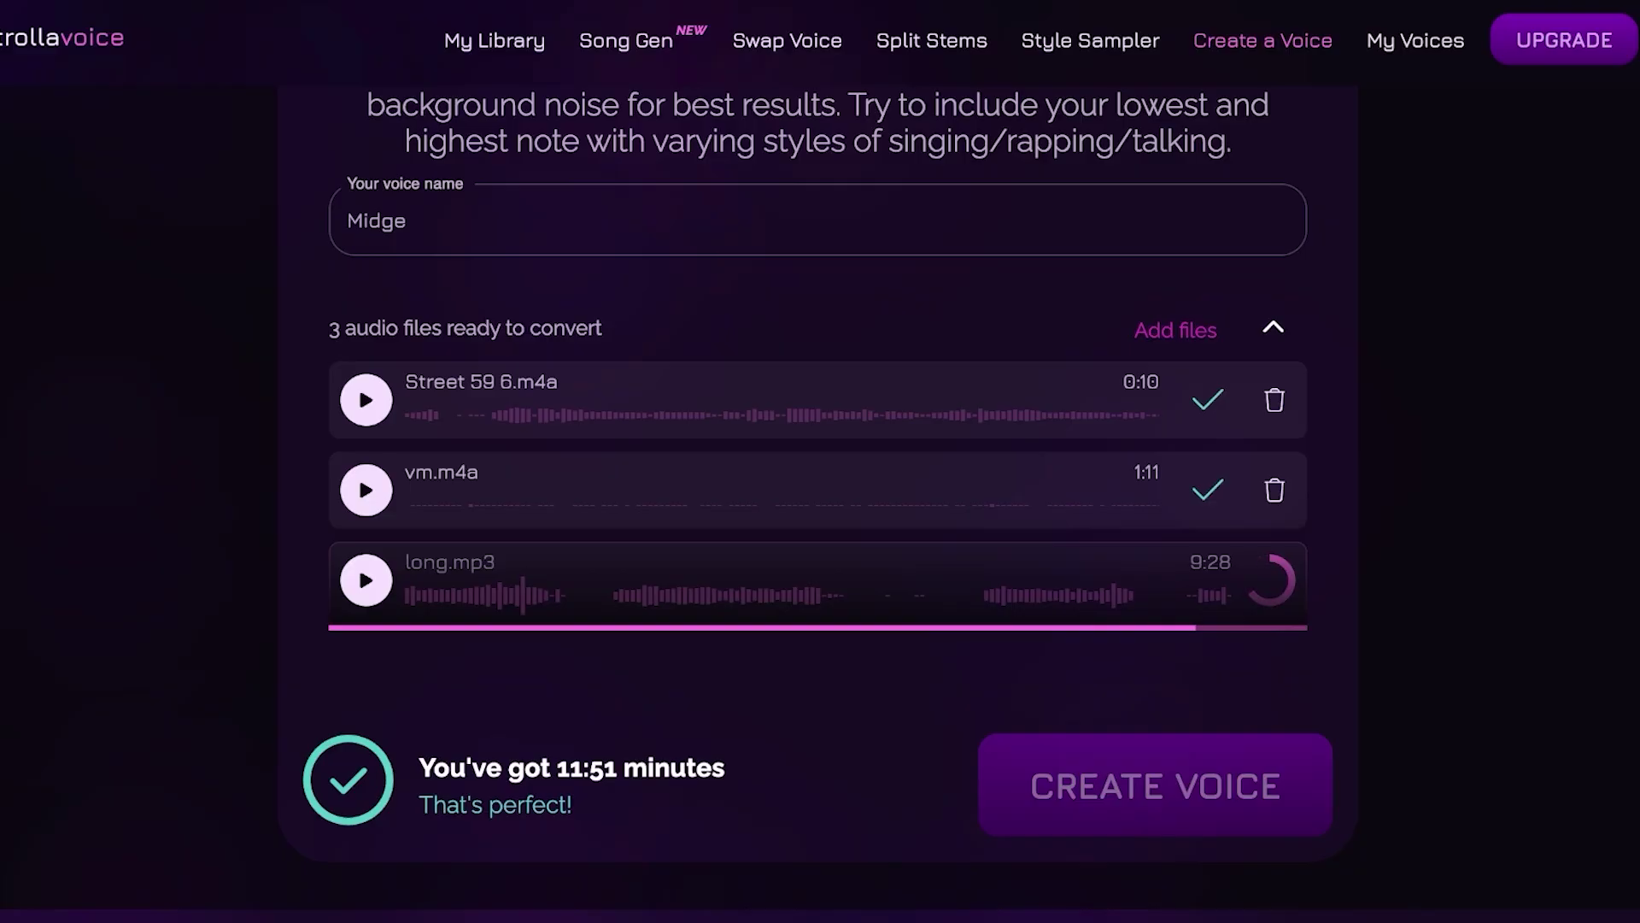
{"action": "scroll", "coordinate": [818, 470], "scroll_direction": "down", "scroll_amount": 1}
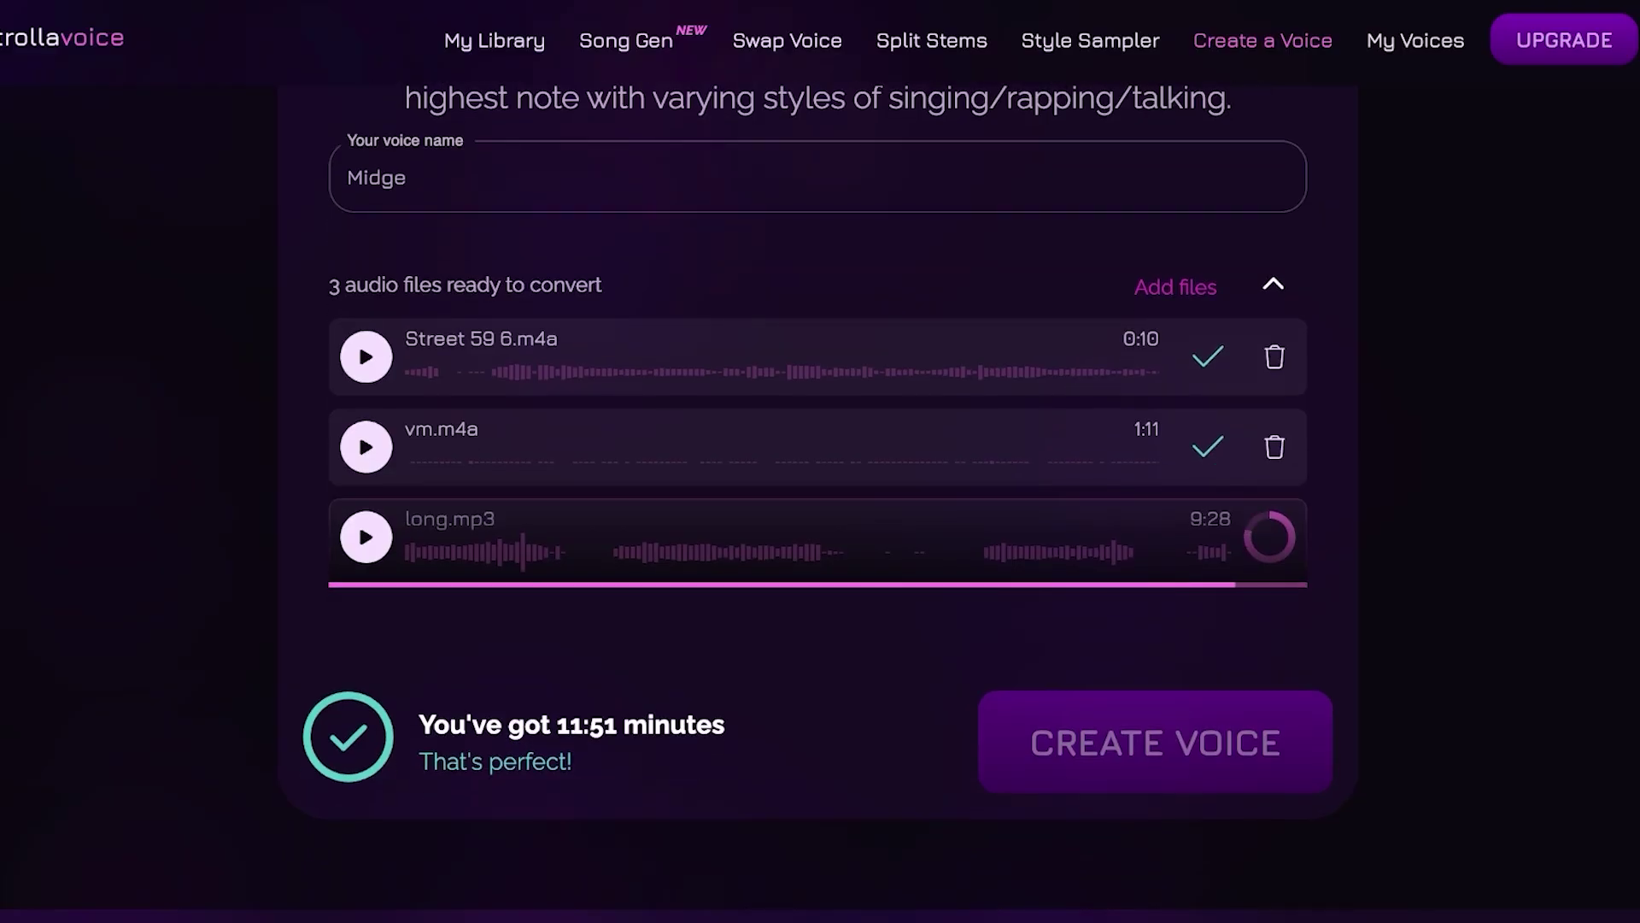
{"action": "scroll", "coordinate": [817, 461], "scroll_direction": "down", "scroll_amount": 5}
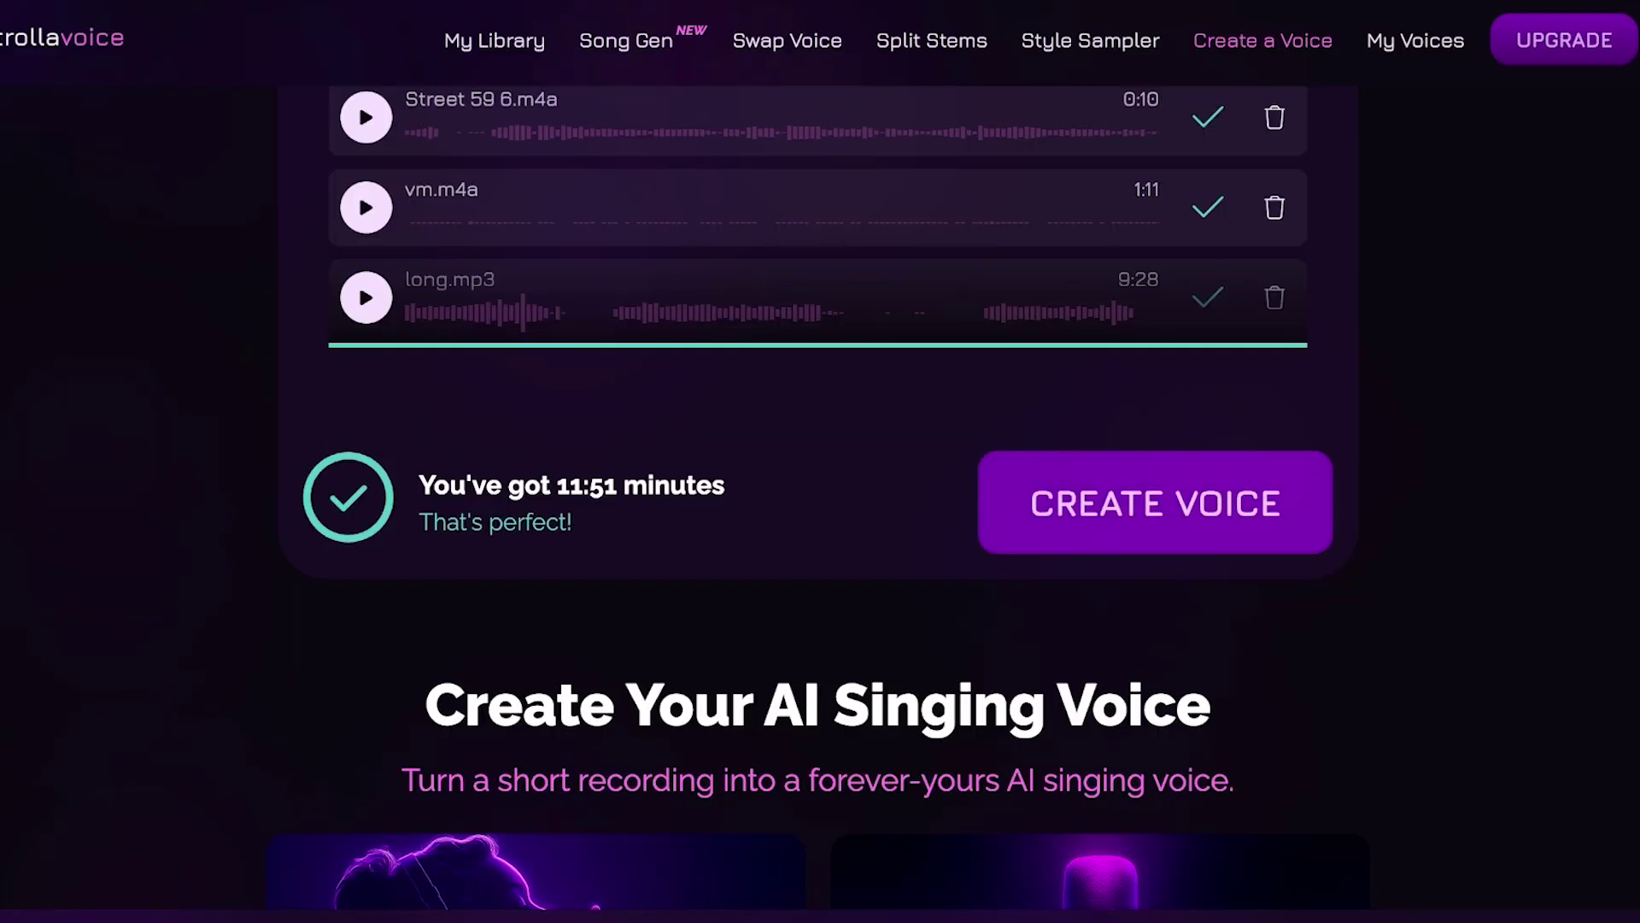
{"action": "scroll", "coordinate": [817, 461], "scroll_direction": "up", "scroll_amount": 6}
{"action": "left_click", "coordinate": [1155, 773]}
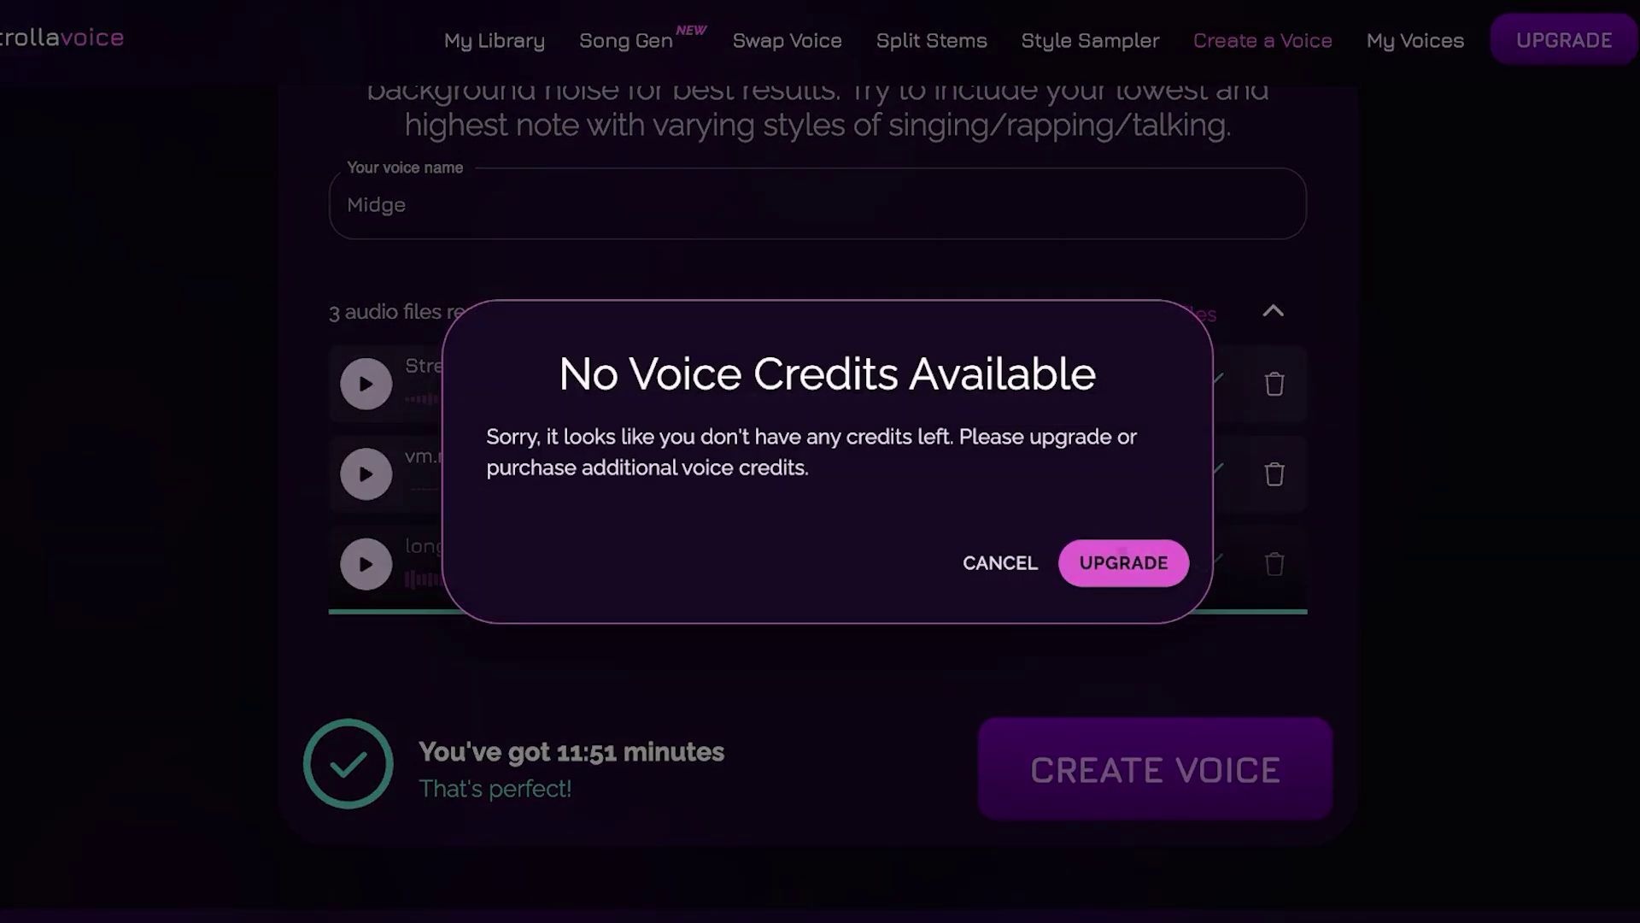
- Open the plan options from the missing-credits notice, compare what each plan includes, and choose the yearly Plus plan as the upgrade
{"action": "left_click", "coordinate": [1123, 562]}
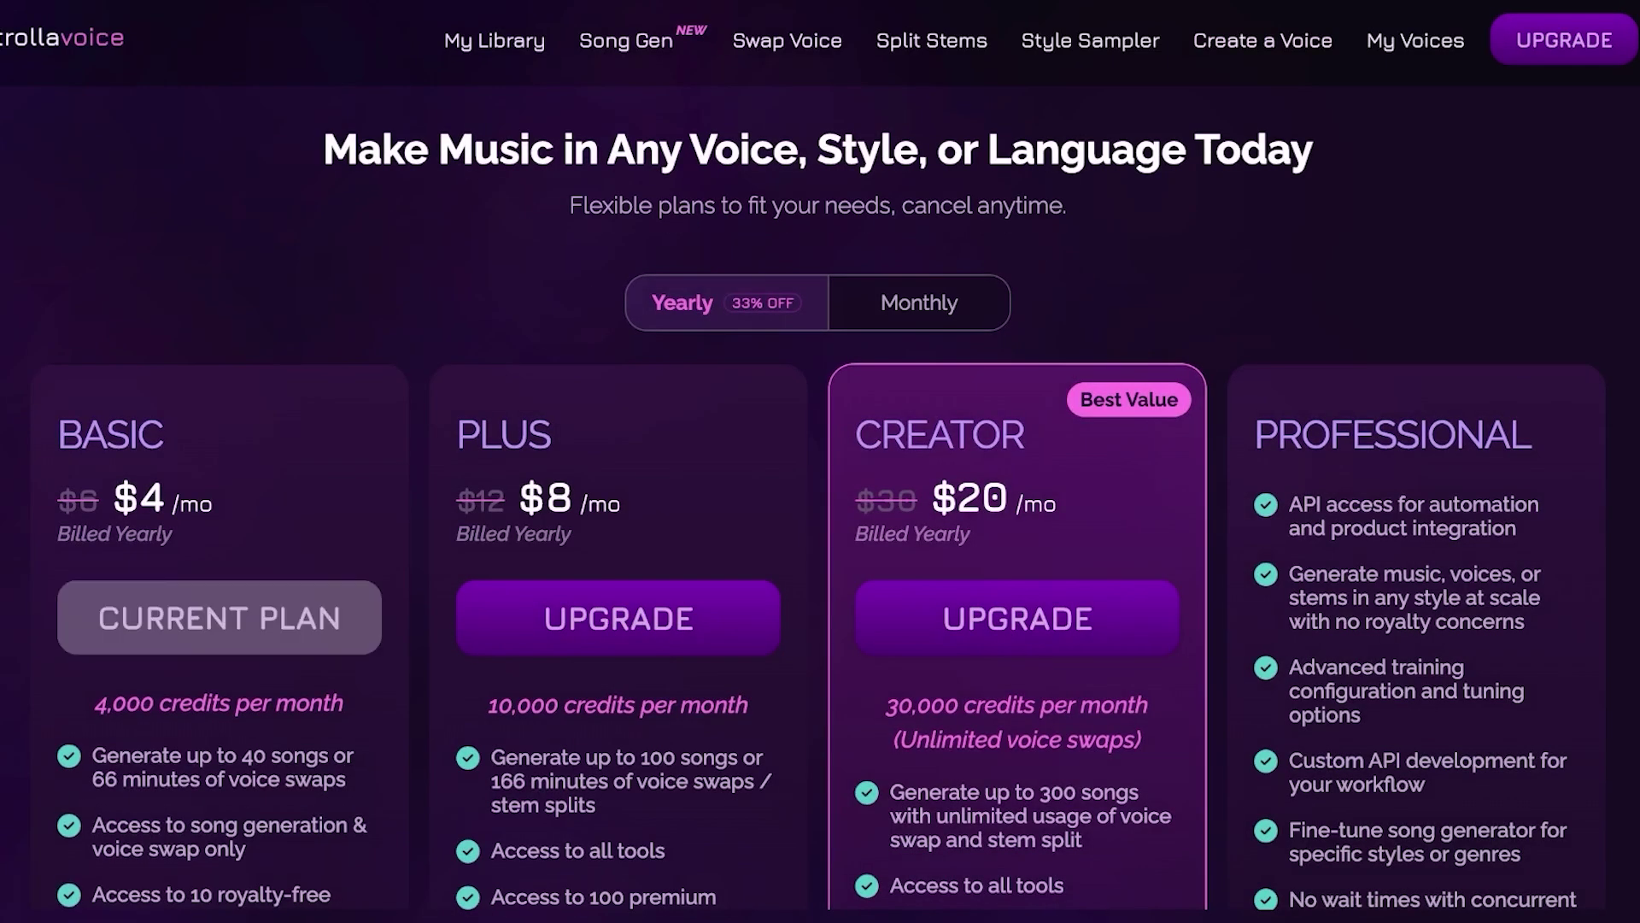
{"action": "scroll", "coordinate": [818, 497], "scroll_direction": "down", "scroll_amount": 2}
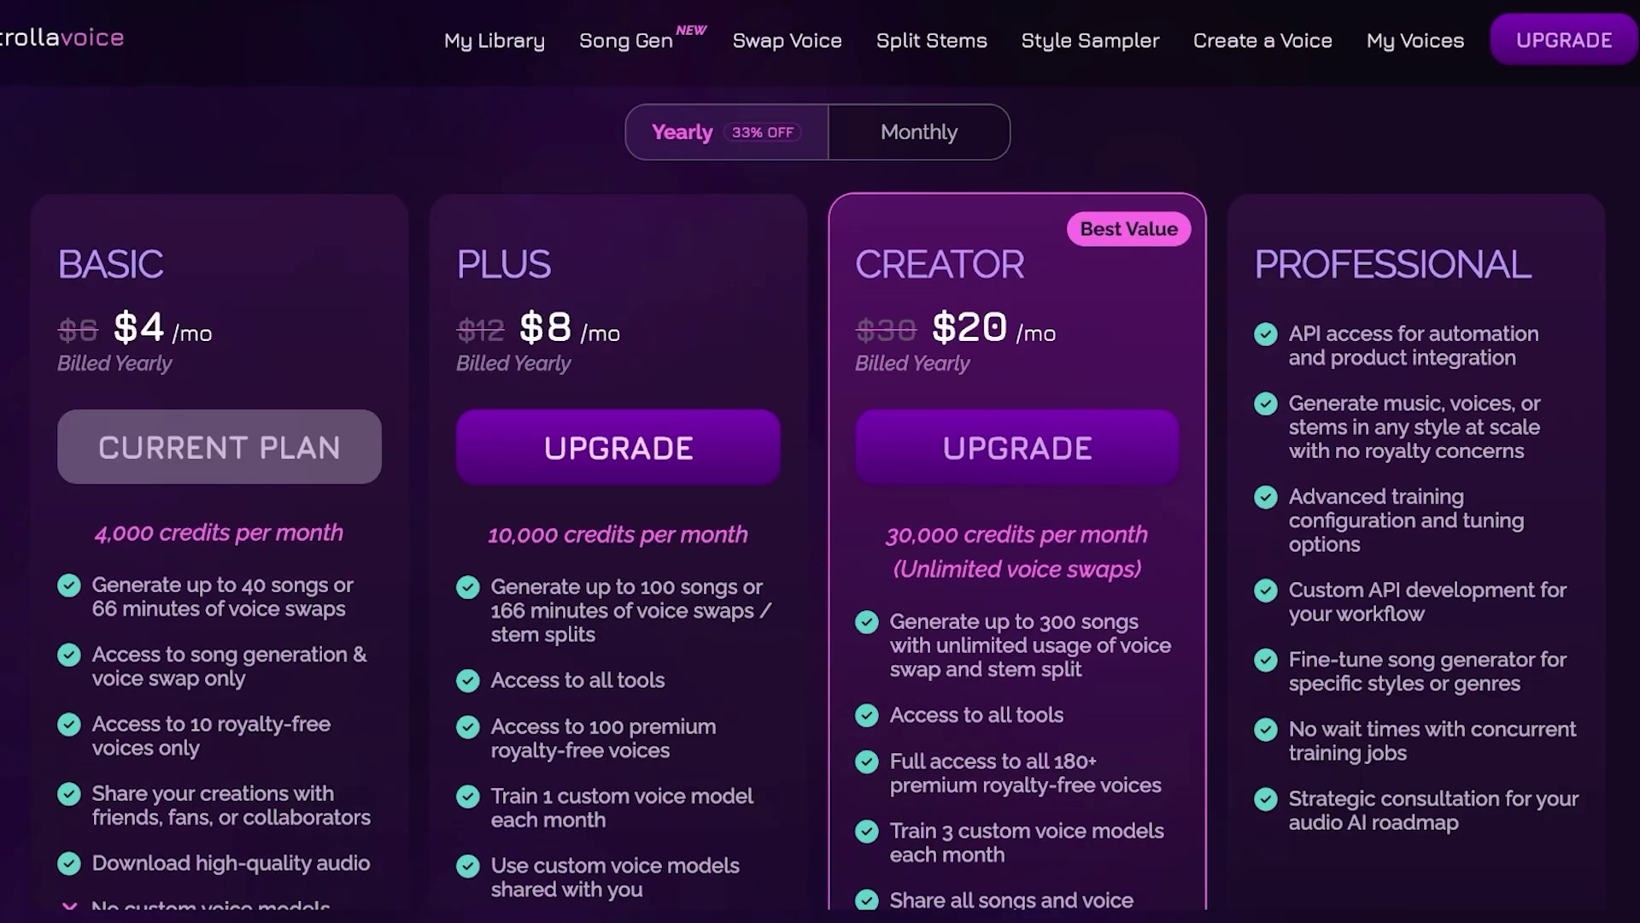
{"action": "scroll", "coordinate": [818, 497], "scroll_direction": "down", "scroll_amount": 1}
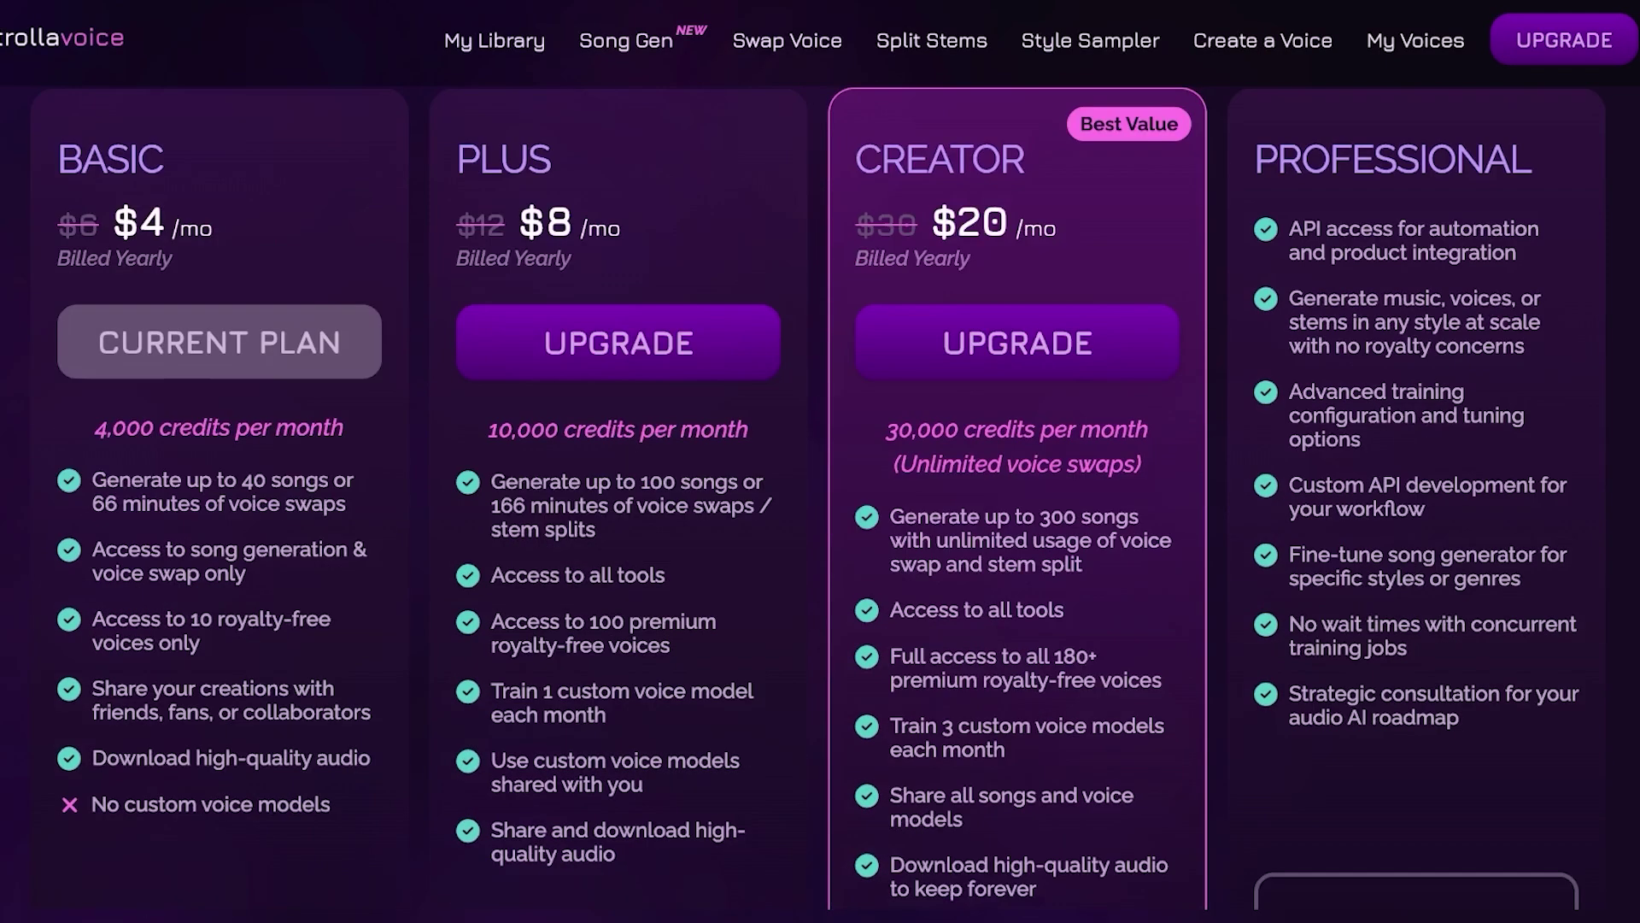
{"action": "left_click_drag", "start_coordinate": [644, 690], "coordinate": [515, 714]}
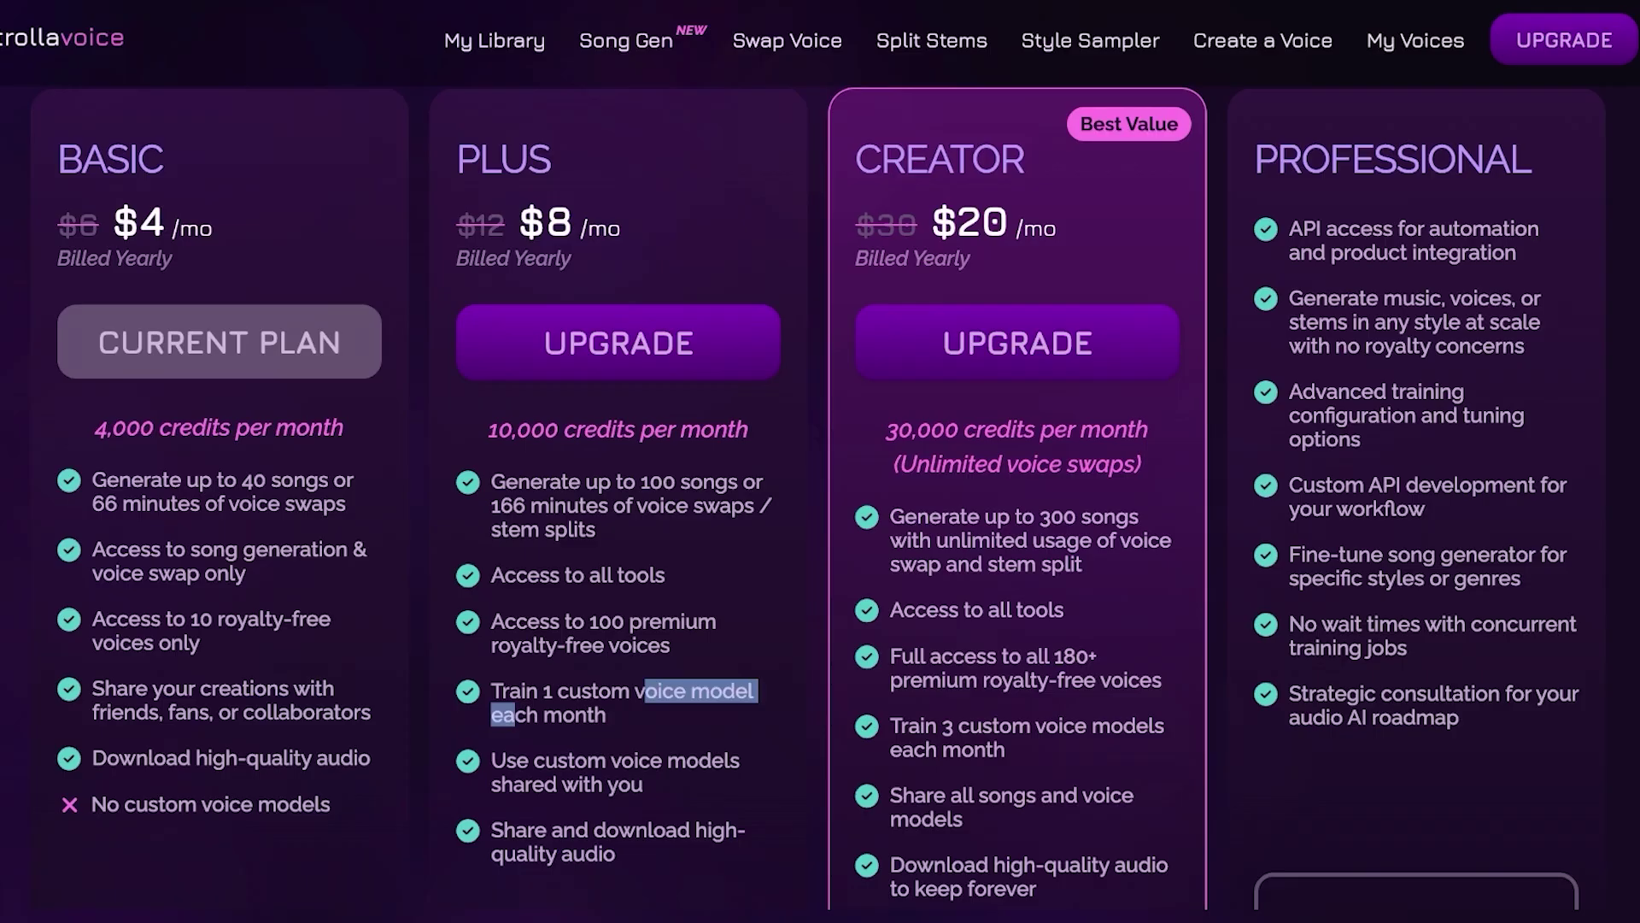
{"action": "left_click", "coordinate": [619, 342]}
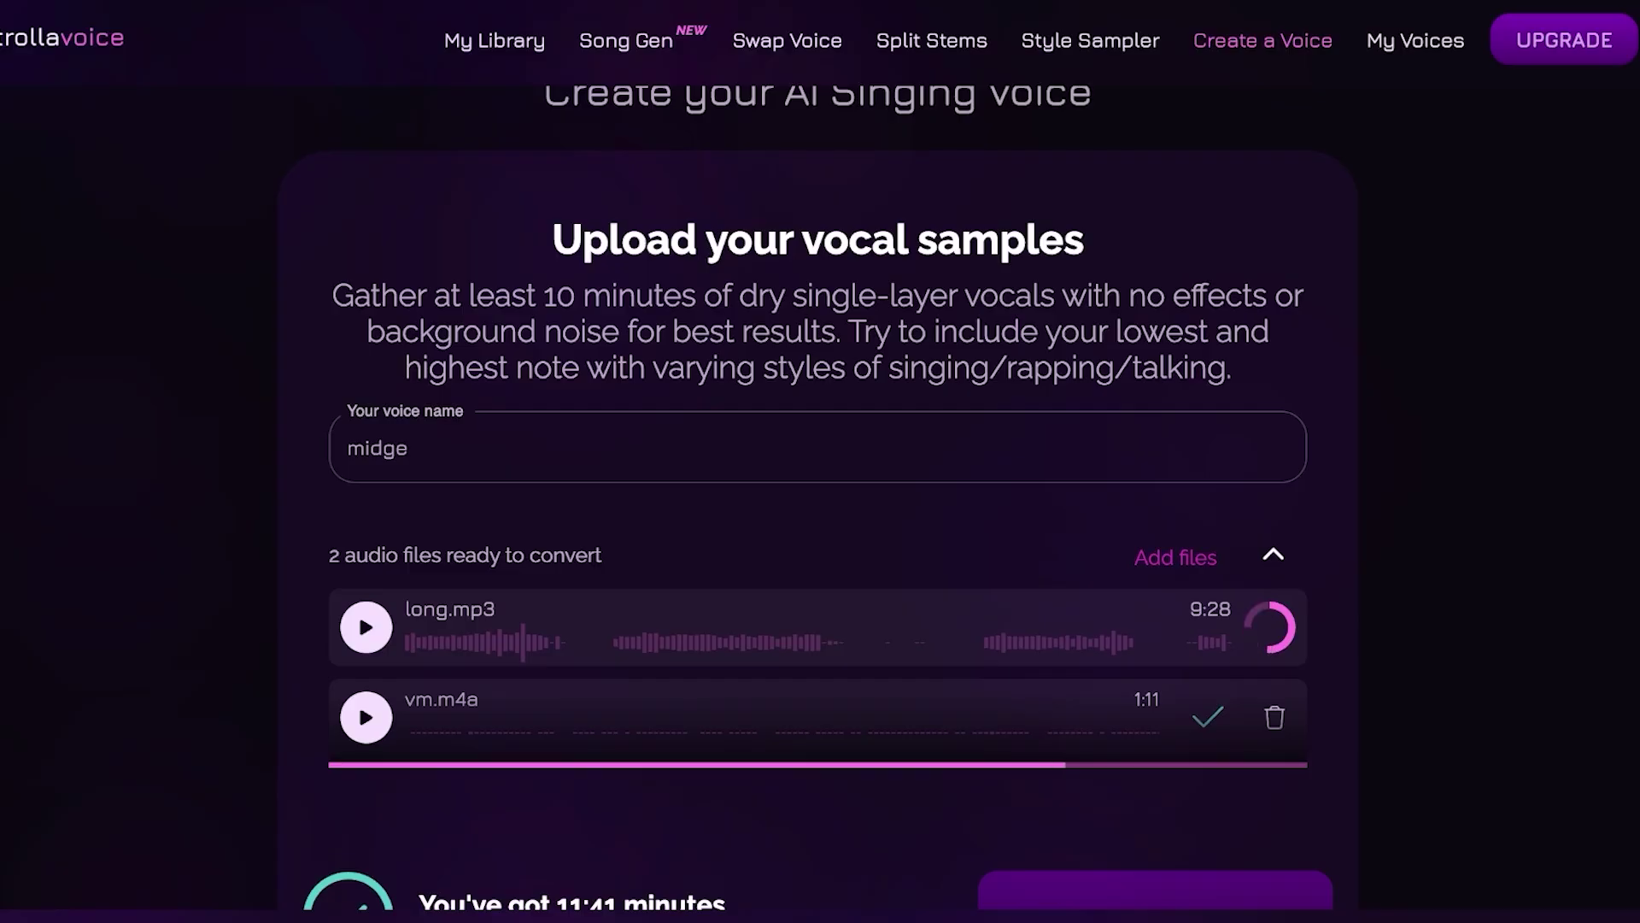
- Create the voice from long.mp3 and vm.m4a, agreeing to the refund policy so that generation starts
{"action": "scroll", "coordinate": [818, 495], "scroll_direction": "down", "scroll_amount": 2}
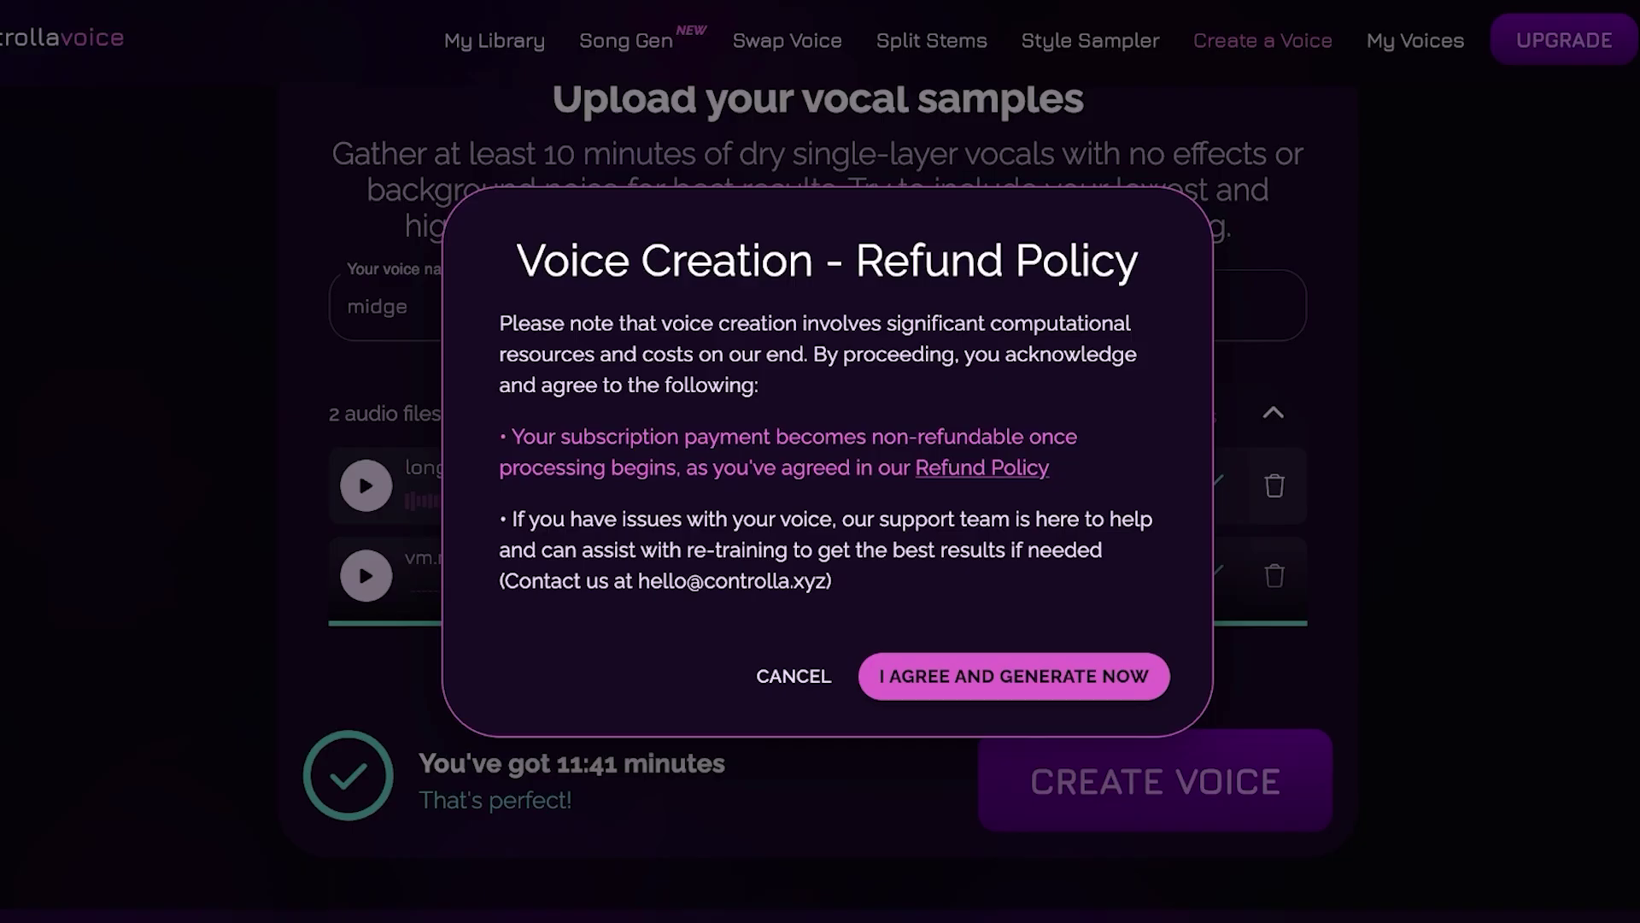
{"action": "left_click", "coordinate": [1014, 676]}
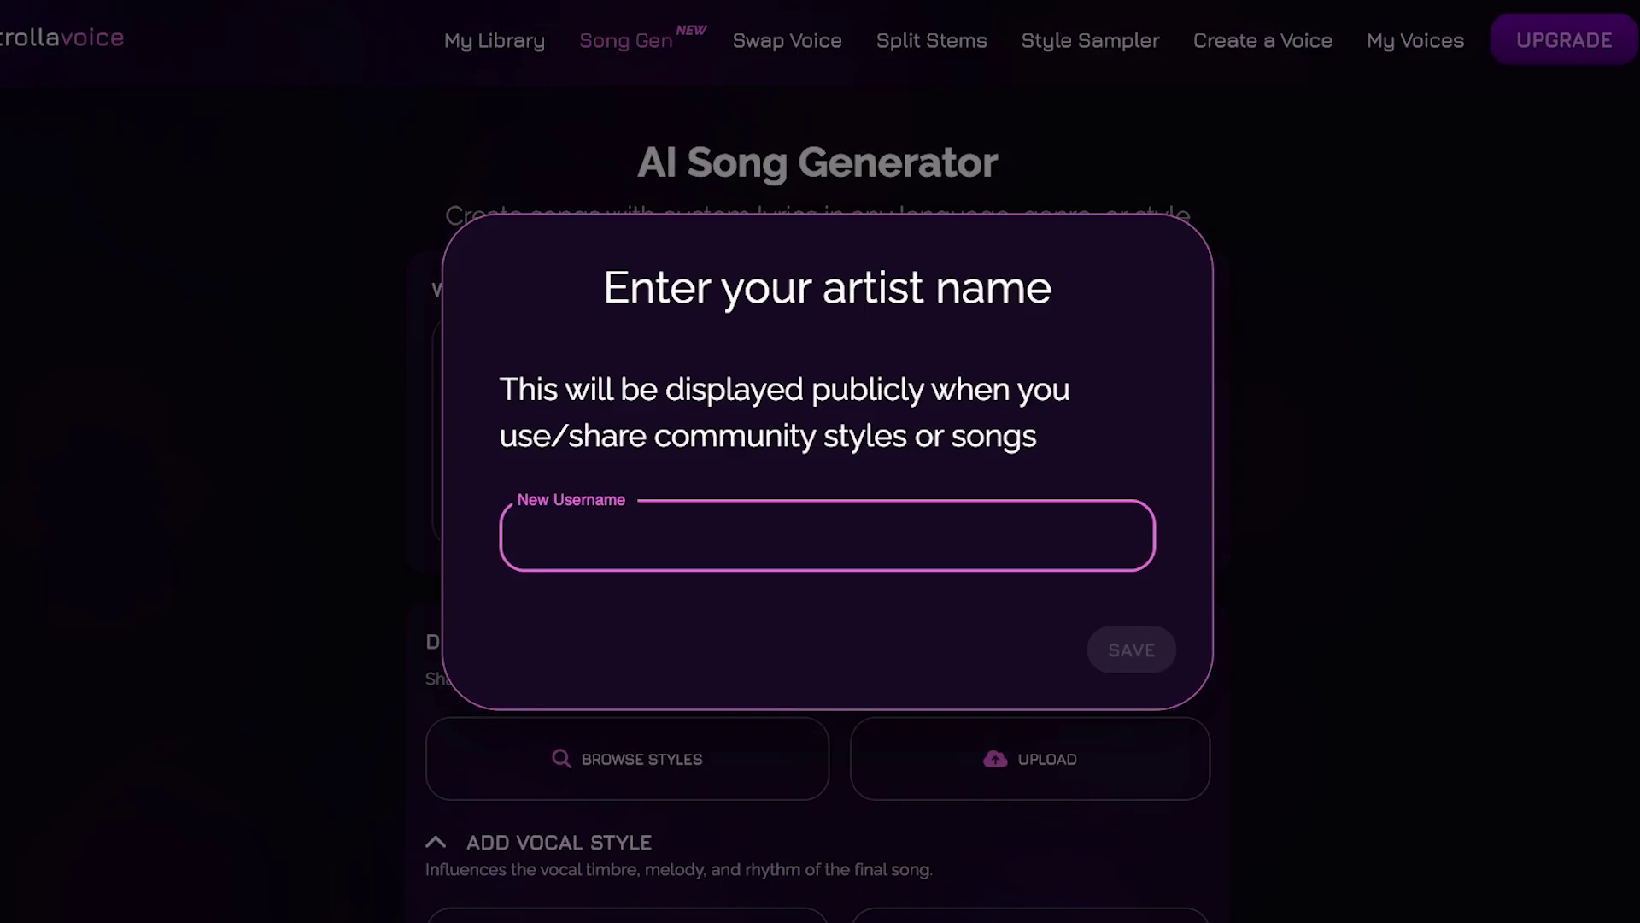
- Enter the public artist name as the new username and save it
{"action": "type", "text": "A"}
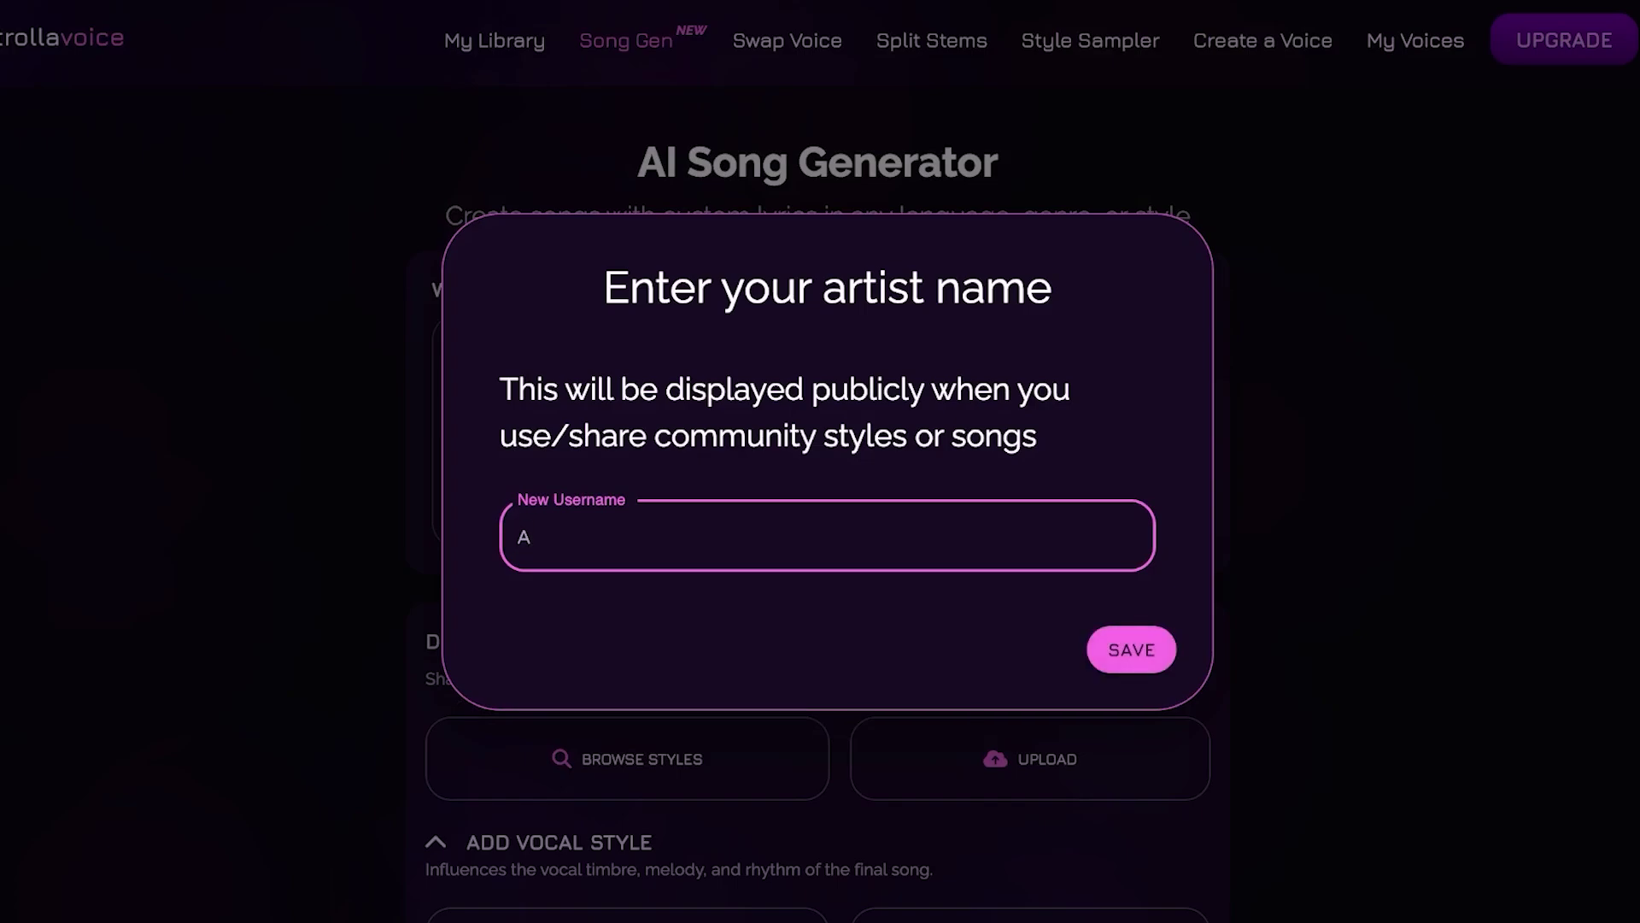
{"action": "key", "text": "BackSpace"}
{"action": "type", "text": "Midge"}
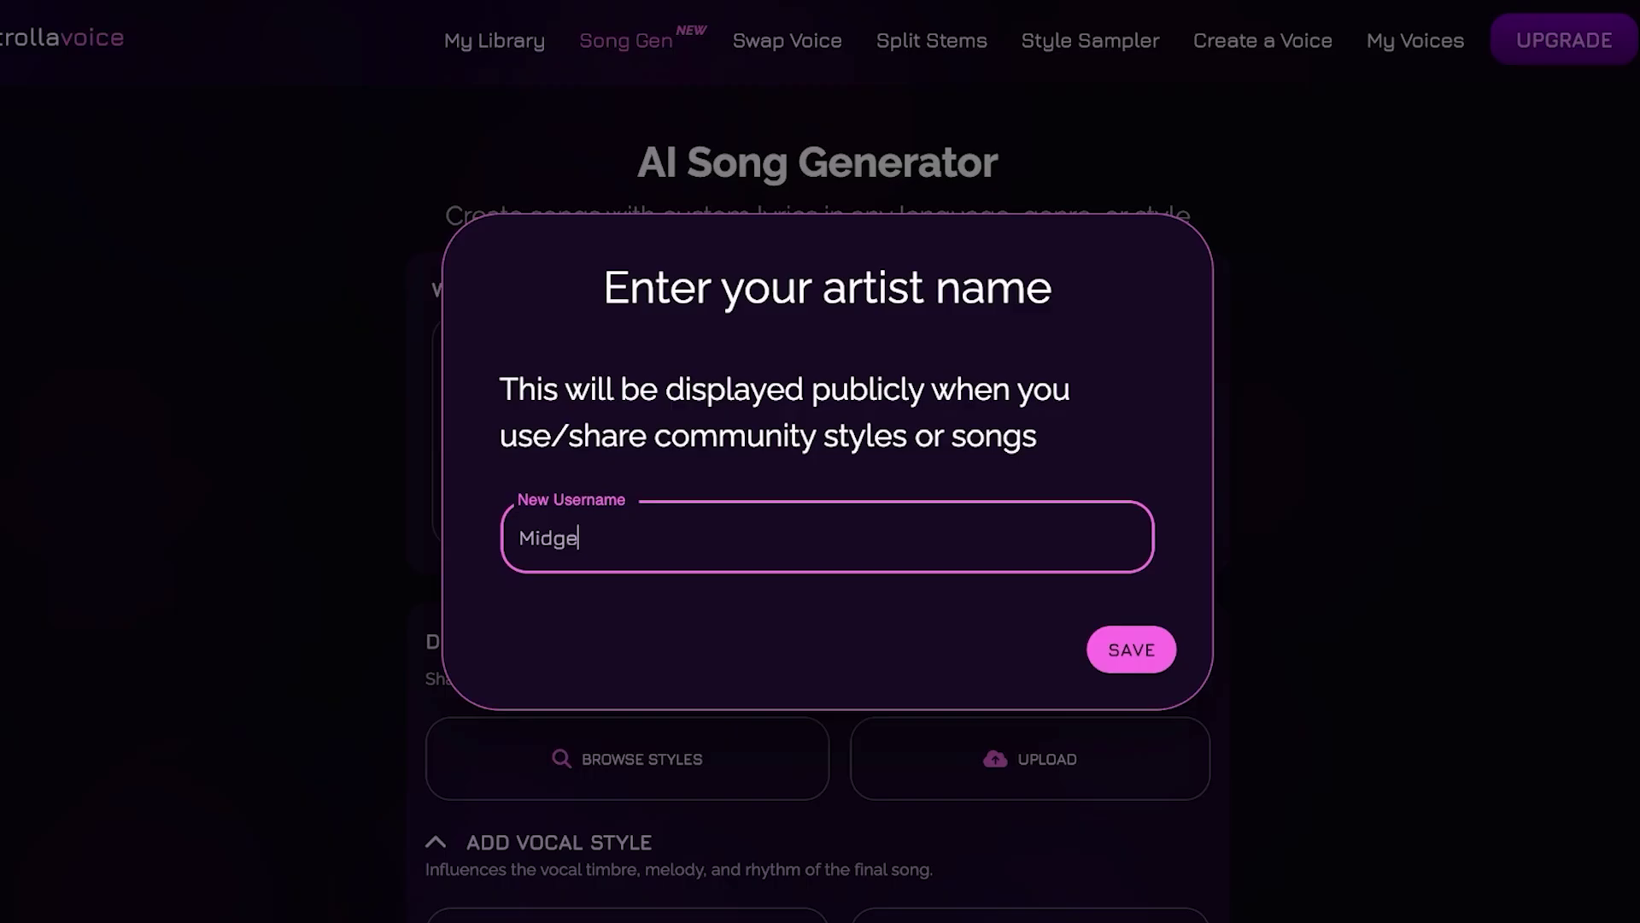
{"action": "key", "text": "Return"}
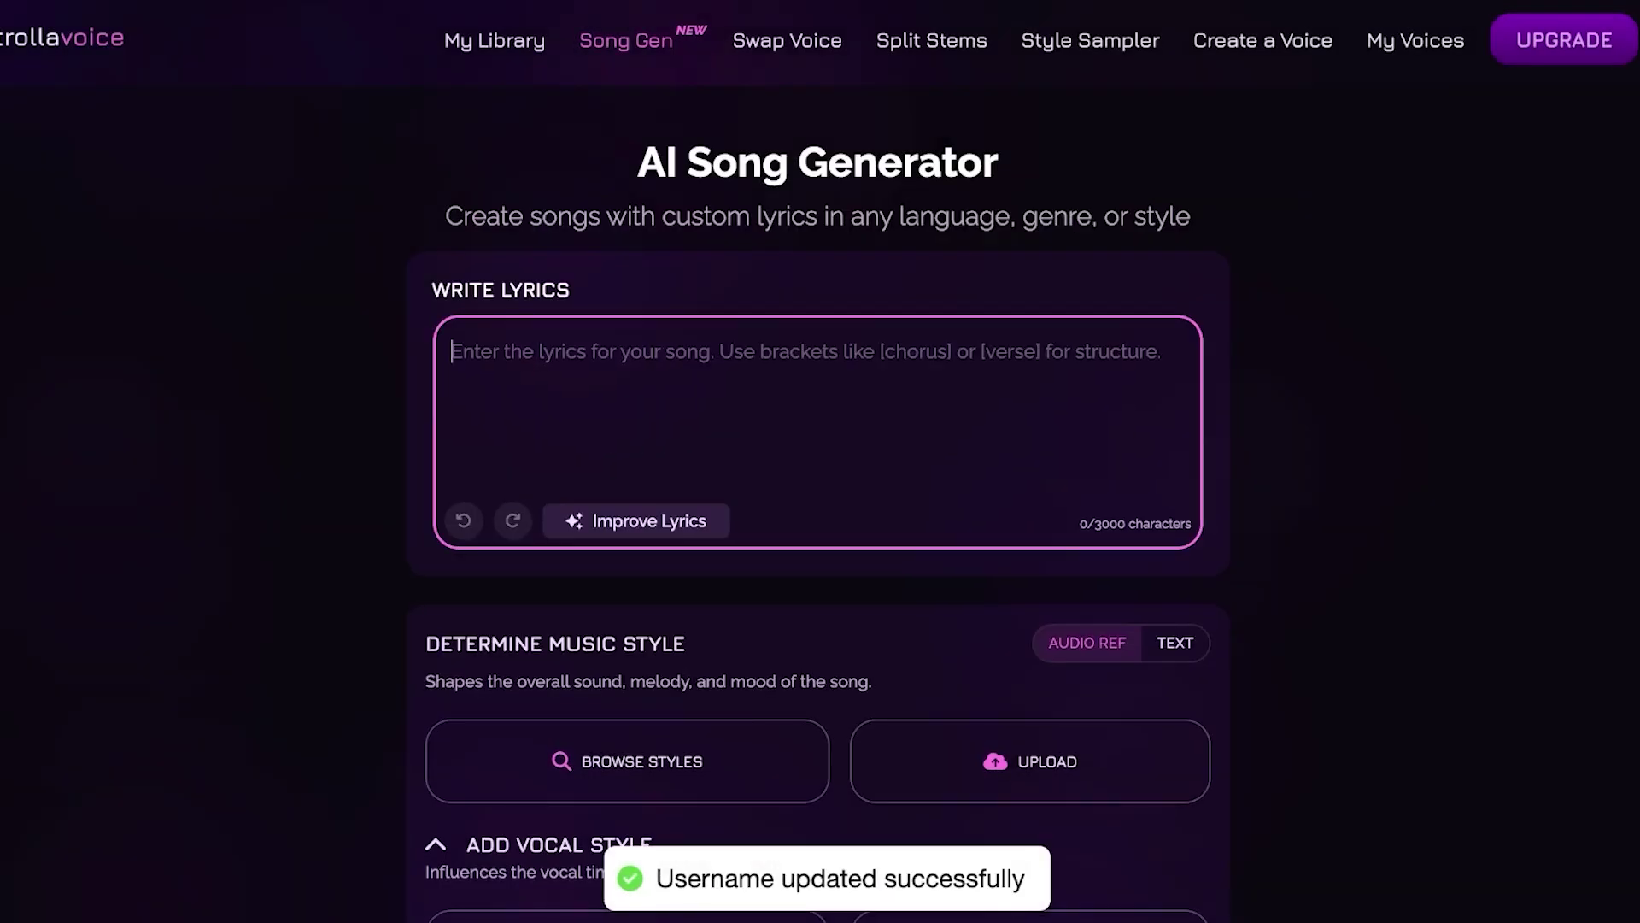
- Review the music and vocal style options of the song generator, and look at the Swap Voice and Split Stems tools
{"action": "scroll", "coordinate": [817, 504], "scroll_direction": "down", "scroll_amount": 3}
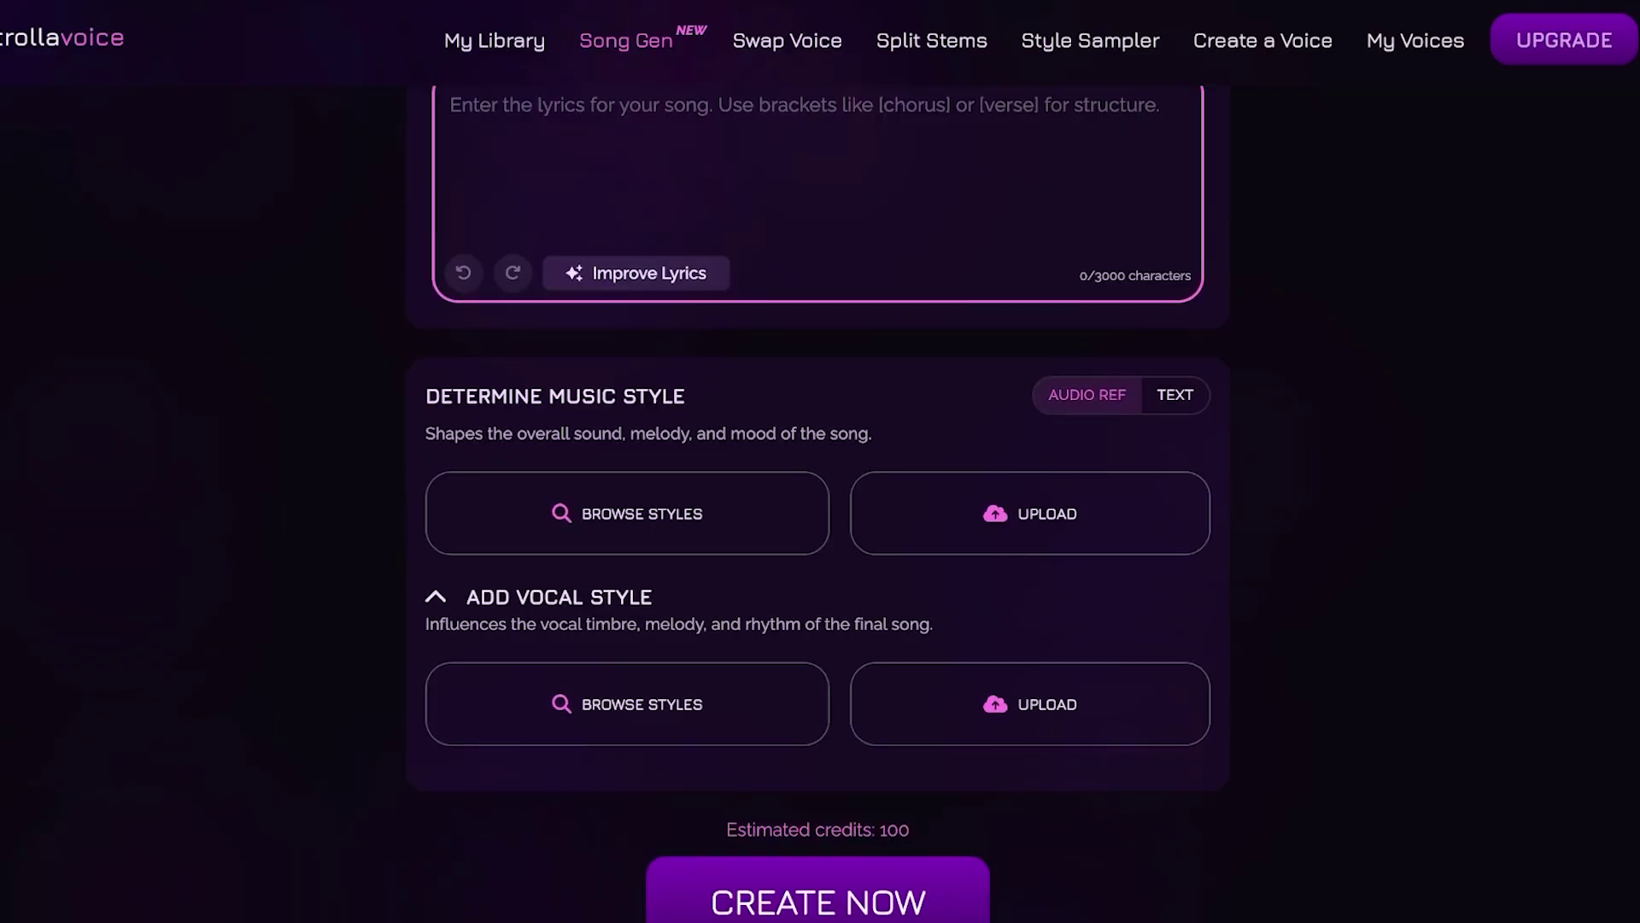
{"action": "scroll", "coordinate": [1030, 700], "scroll_direction": "down", "scroll_amount": 1}
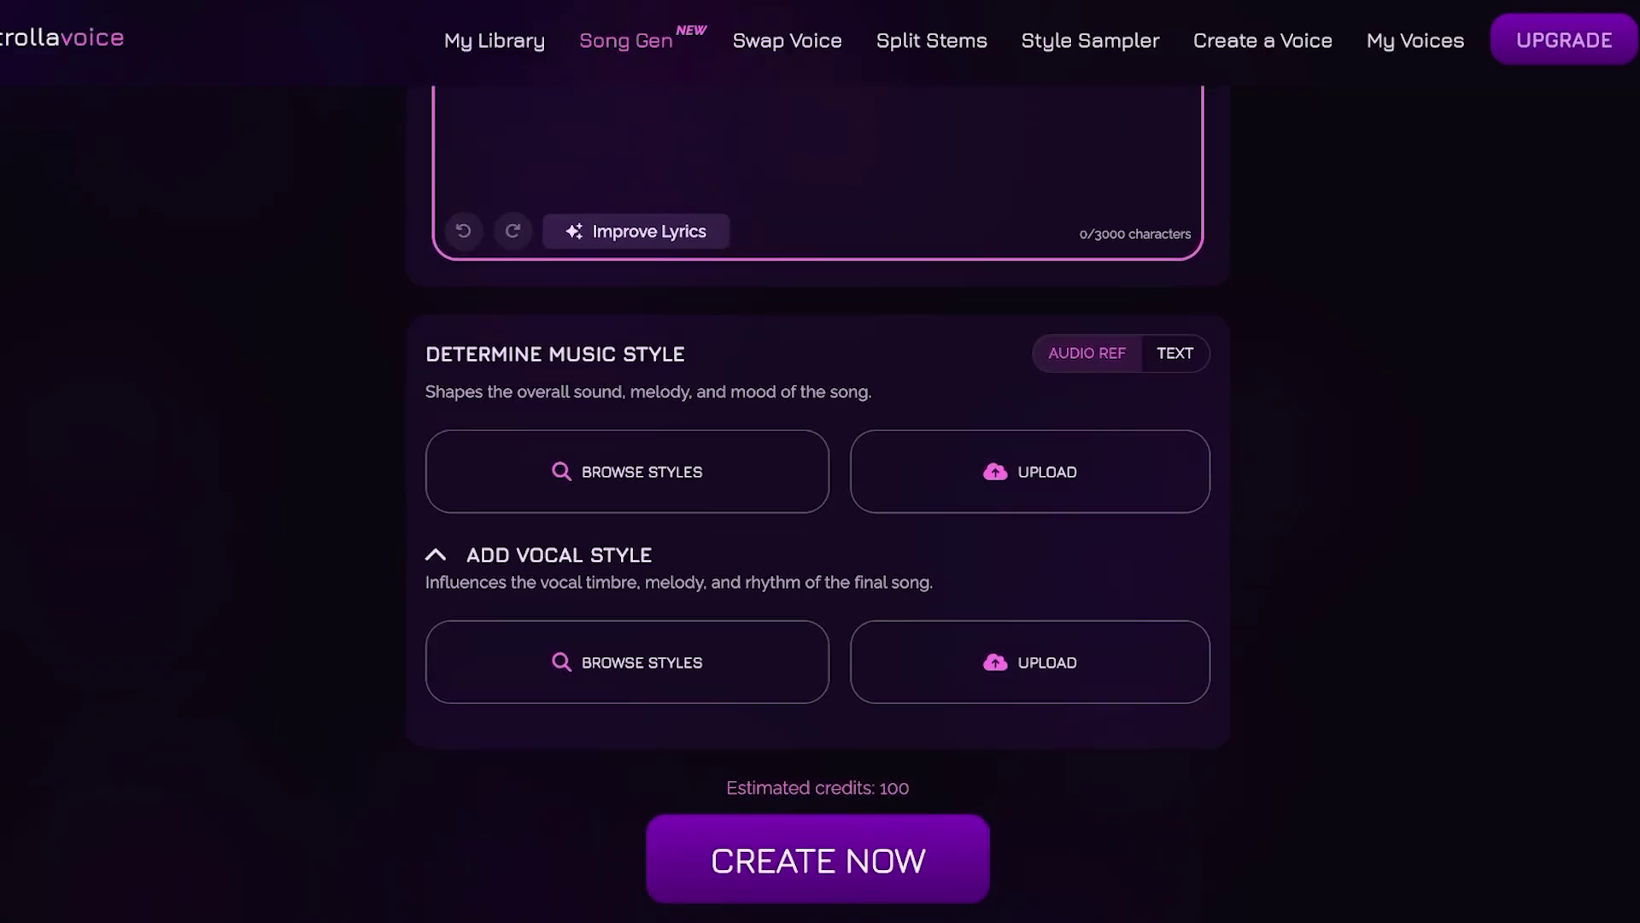
{"action": "left_click", "coordinate": [786, 40]}
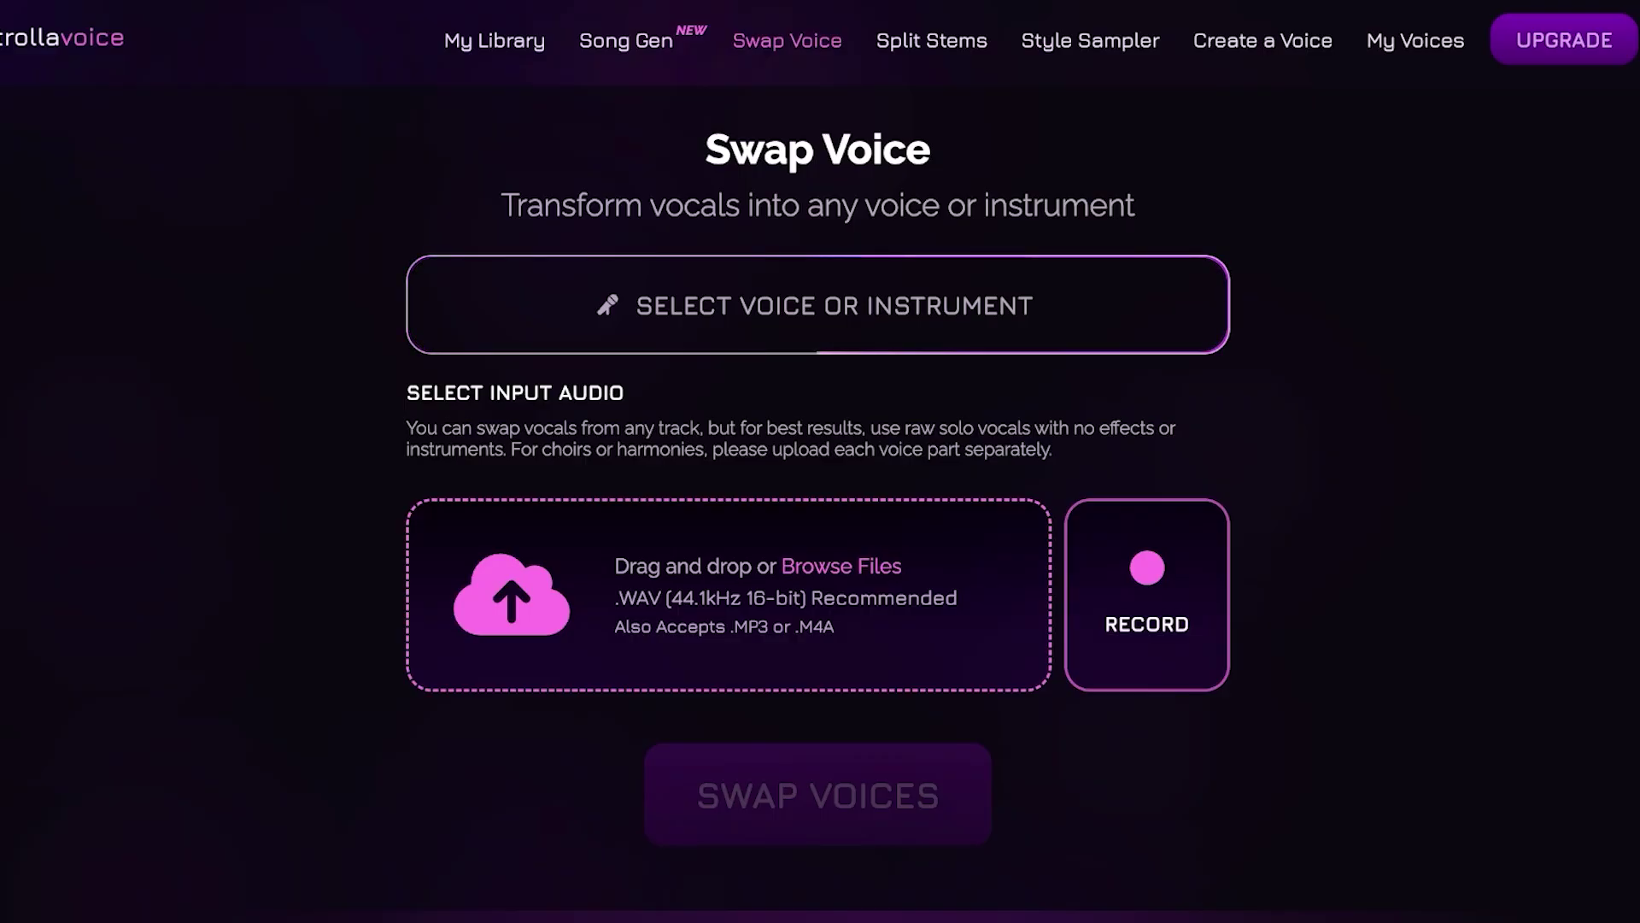
{"action": "left_click", "coordinate": [931, 40]}
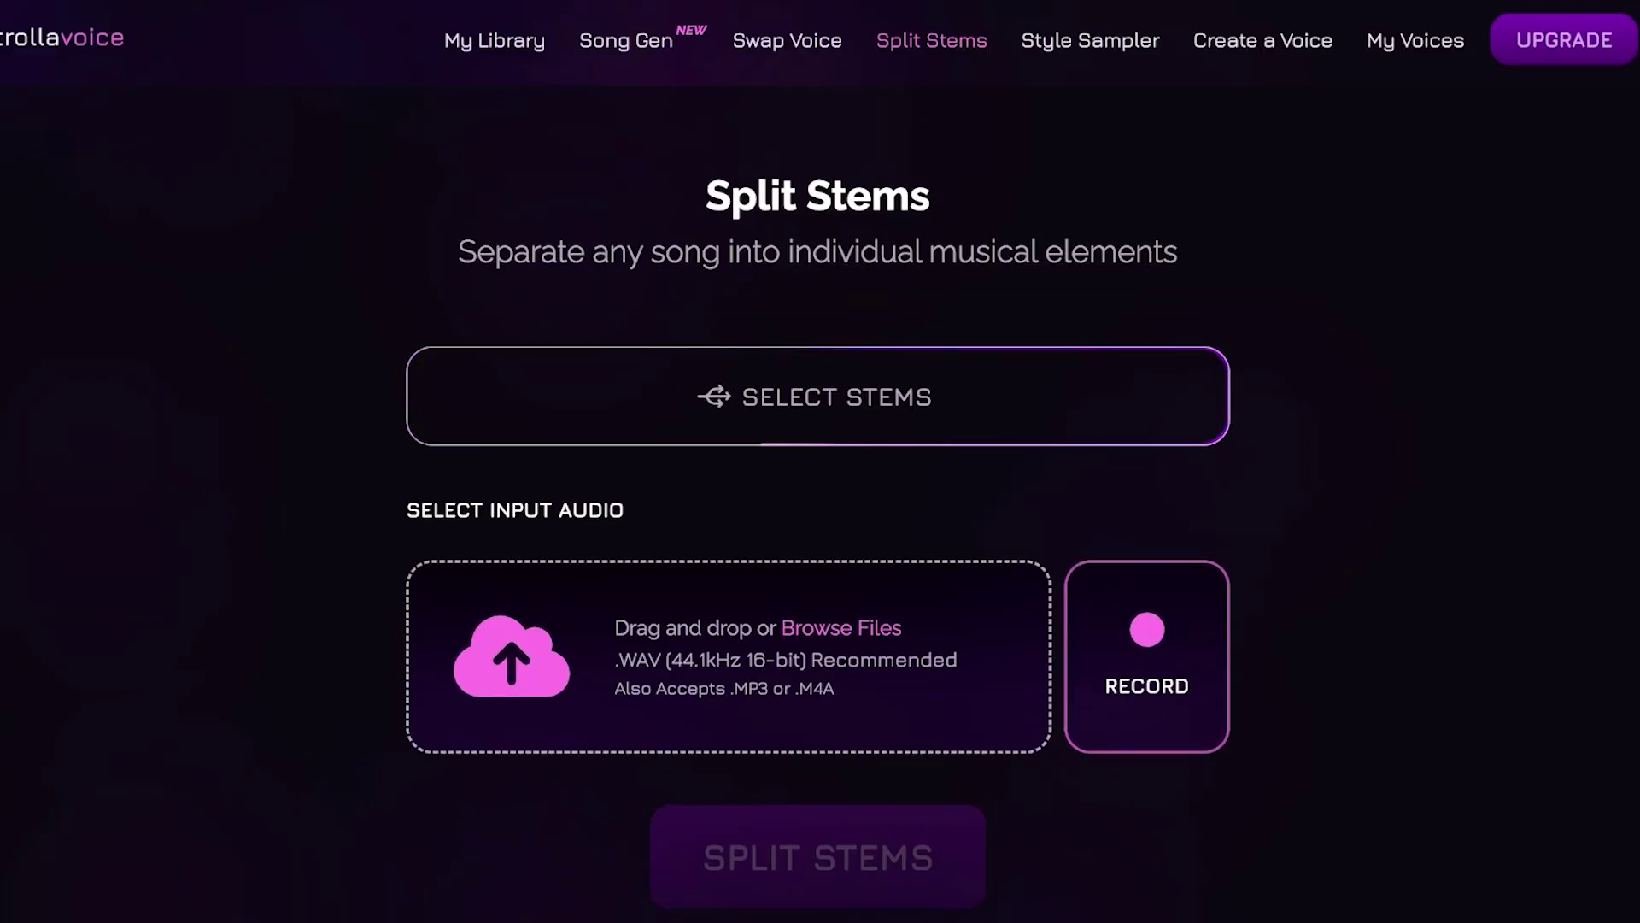
- Examine the Style Sampler's reference and lyrics inputs, and view the blended voice setup under My Voices before closing it
{"action": "left_click", "coordinate": [1090, 40]}
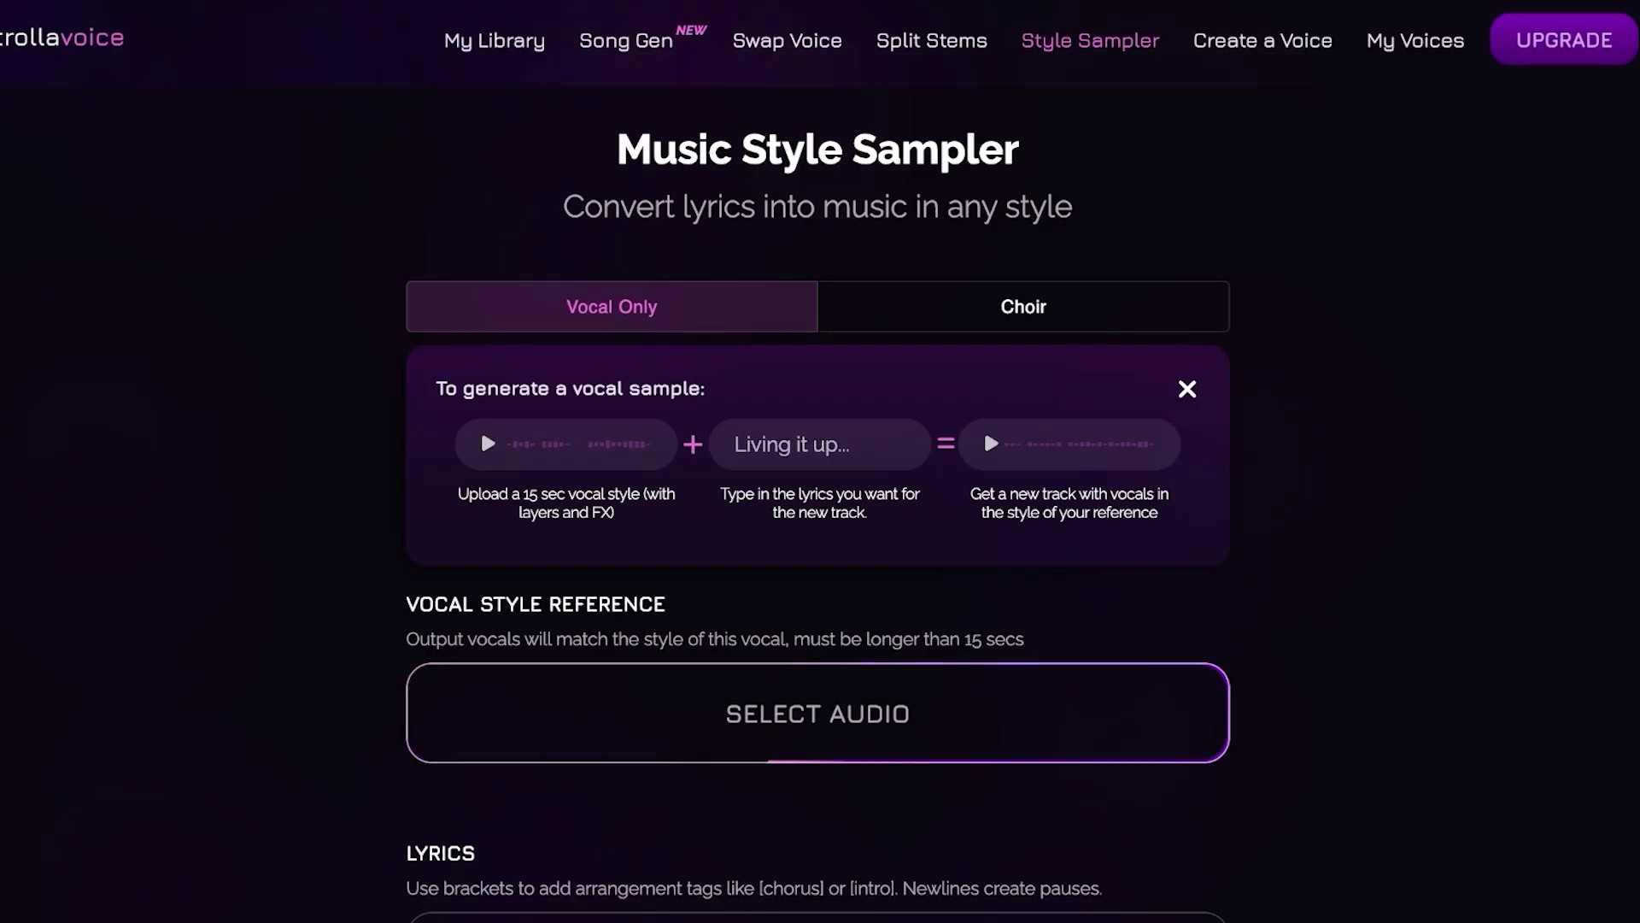
{"action": "scroll", "coordinate": [819, 513], "scroll_direction": "down", "scroll_amount": 3}
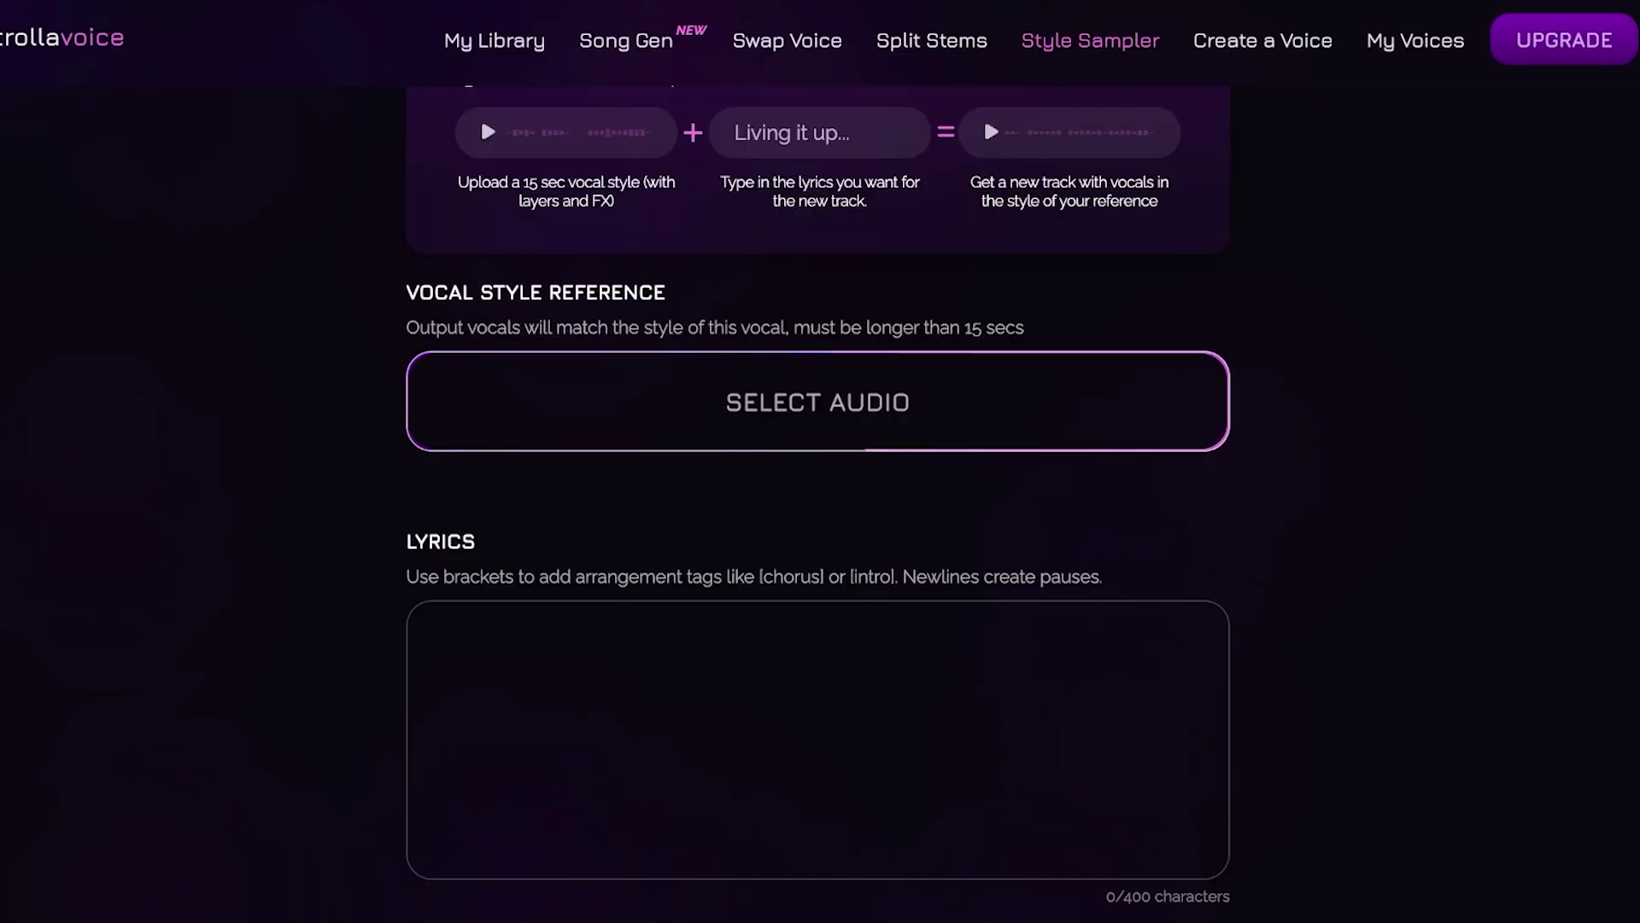
{"action": "scroll", "coordinate": [819, 461], "scroll_direction": "up", "scroll_amount": 3}
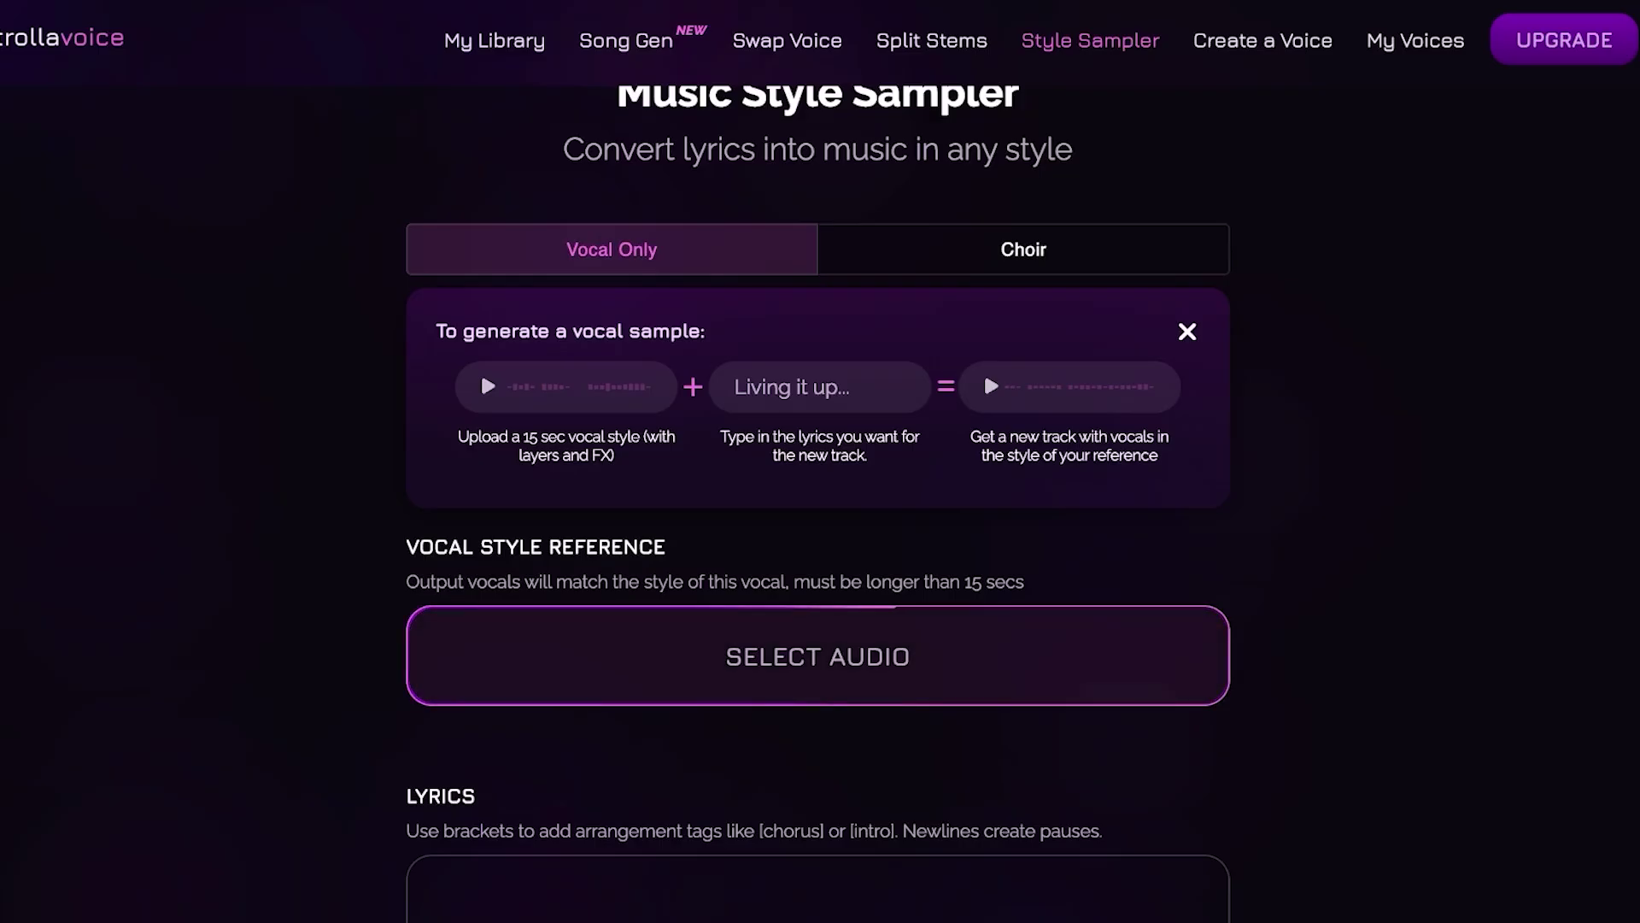
{"action": "scroll", "coordinate": [818, 479], "scroll_direction": "down", "scroll_amount": 5}
{"action": "scroll", "coordinate": [819, 462], "scroll_direction": "up", "scroll_amount": 6}
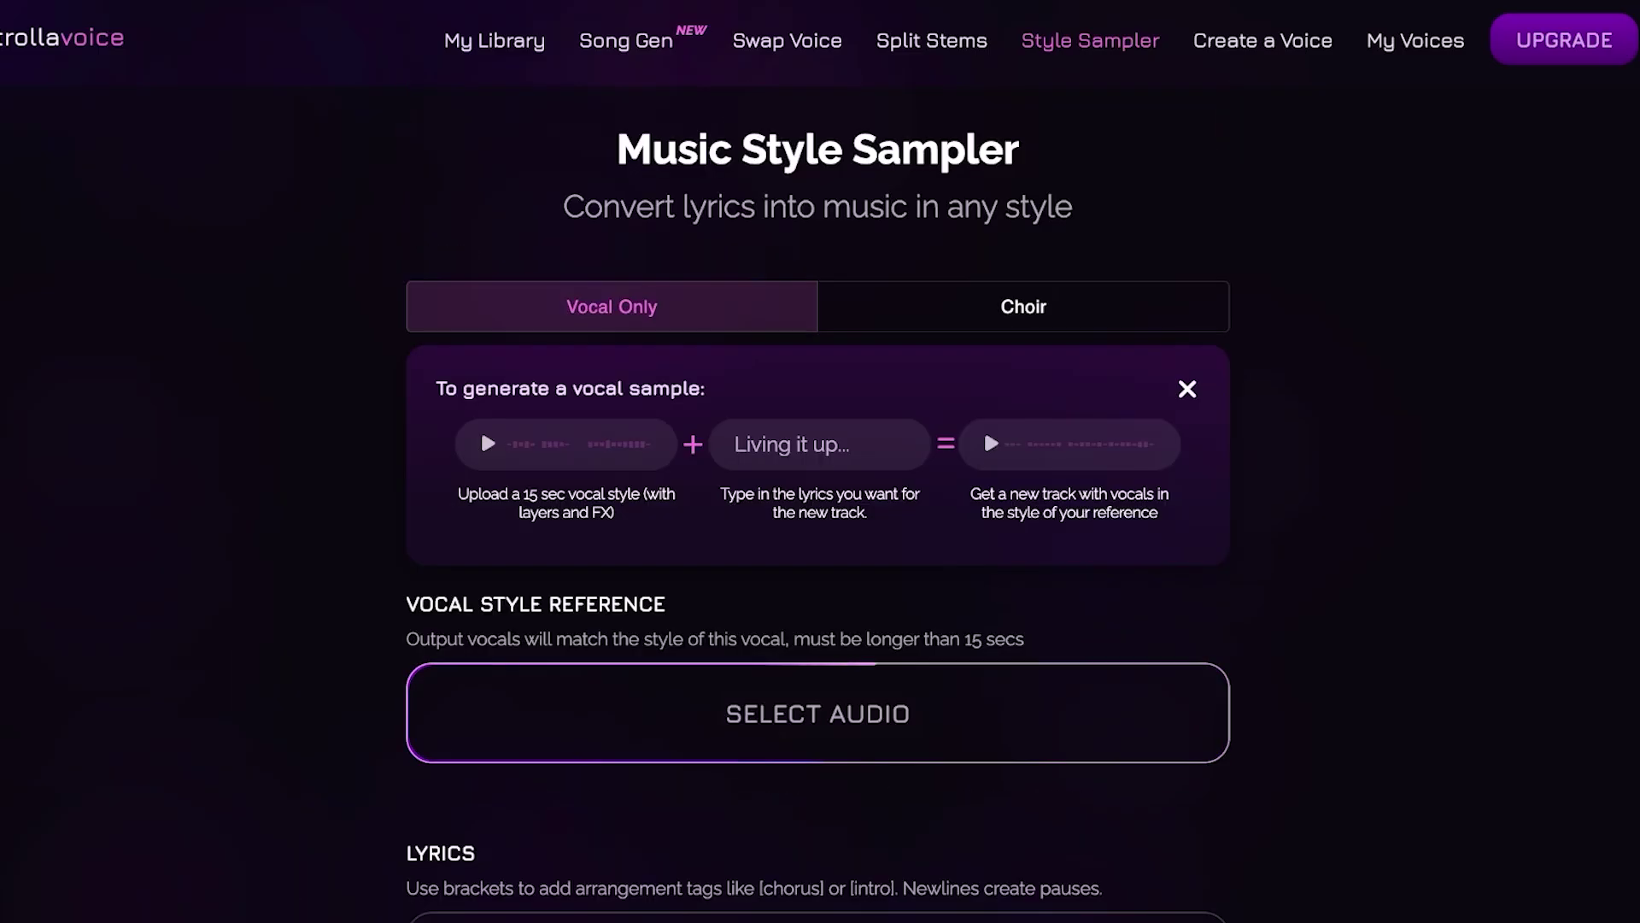
{"action": "left_click", "coordinate": [1415, 40]}
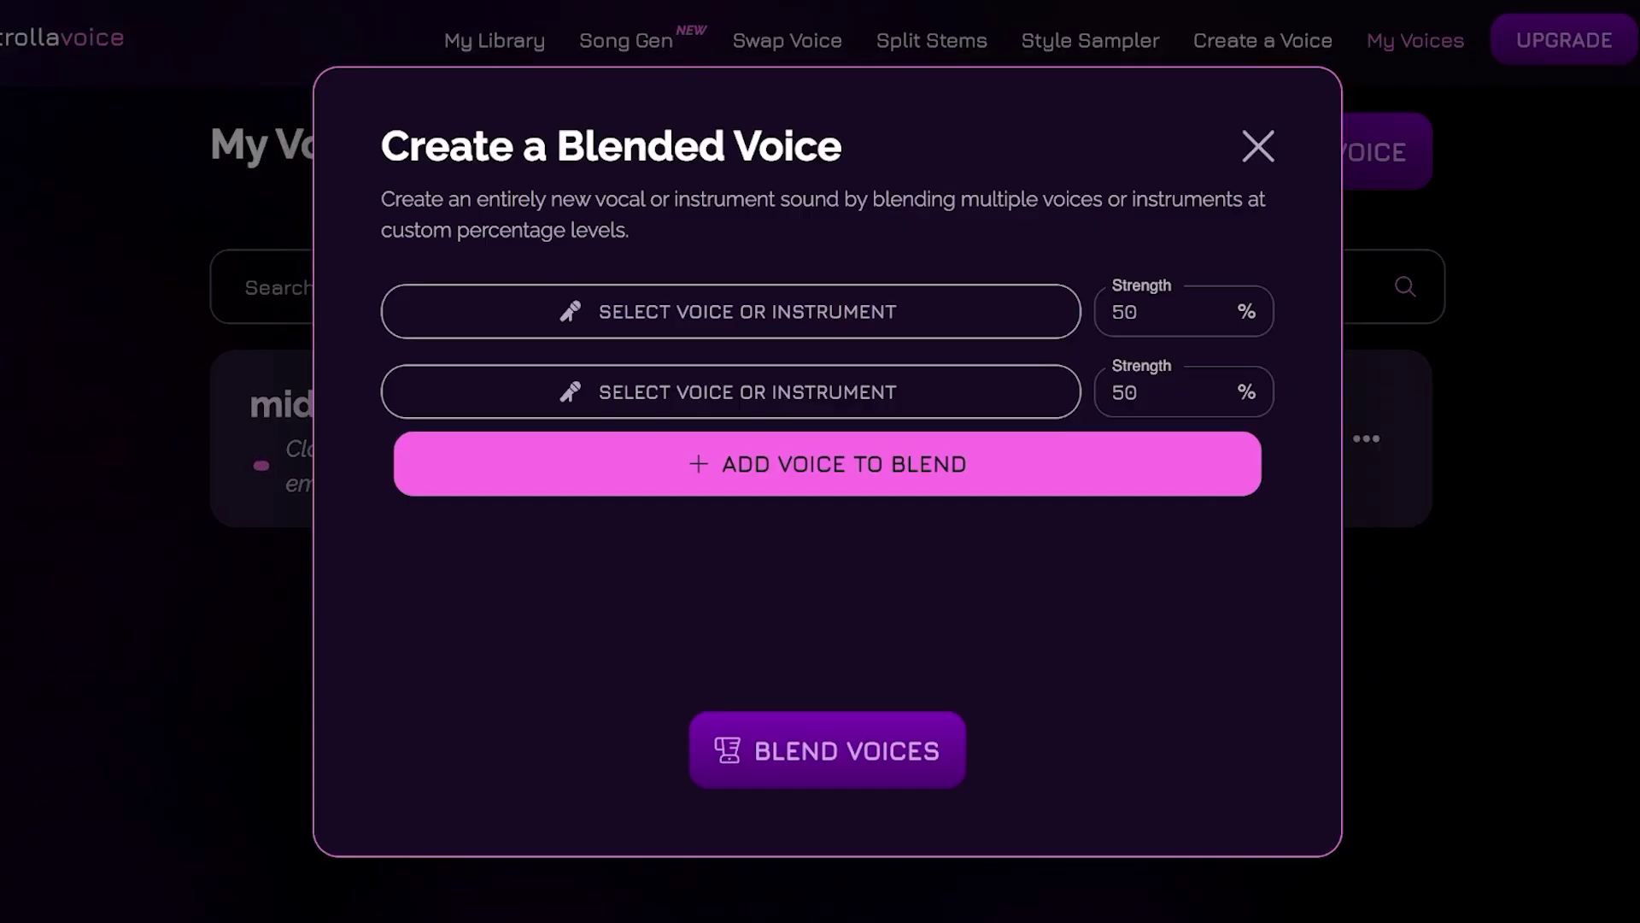
{"action": "key", "text": "Escape"}
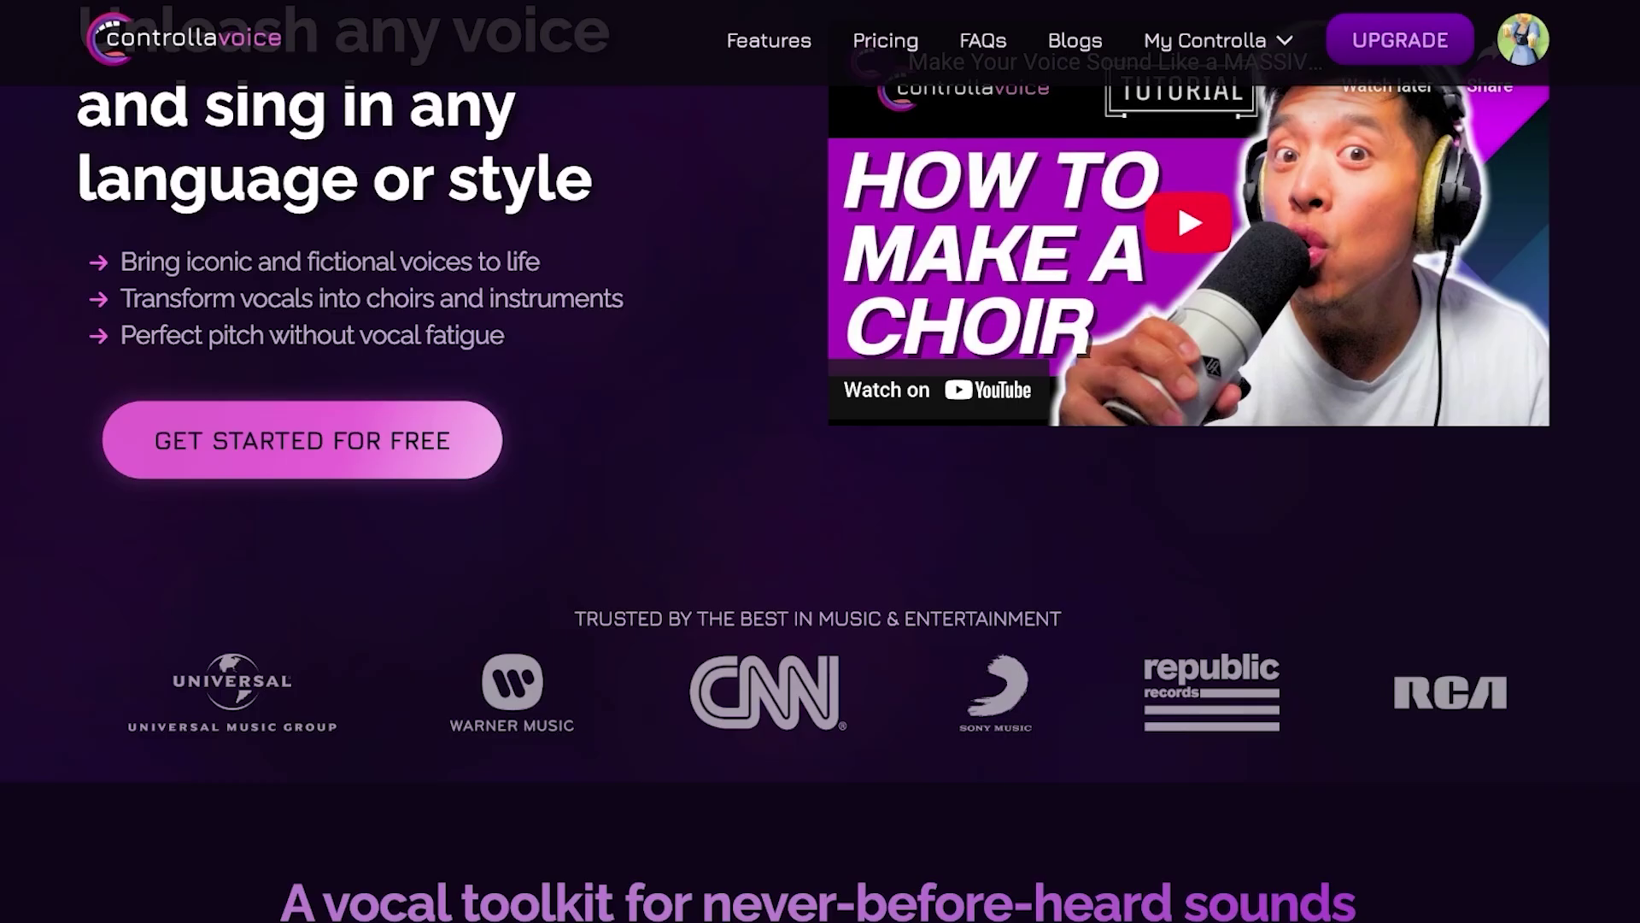
- Review the features presented on the Controlla Voice homepage, from the vocal toolkit through blended voices to the pricing section
{"action": "scroll", "coordinate": [820, 478], "scroll_direction": "down", "scroll_amount": 7}
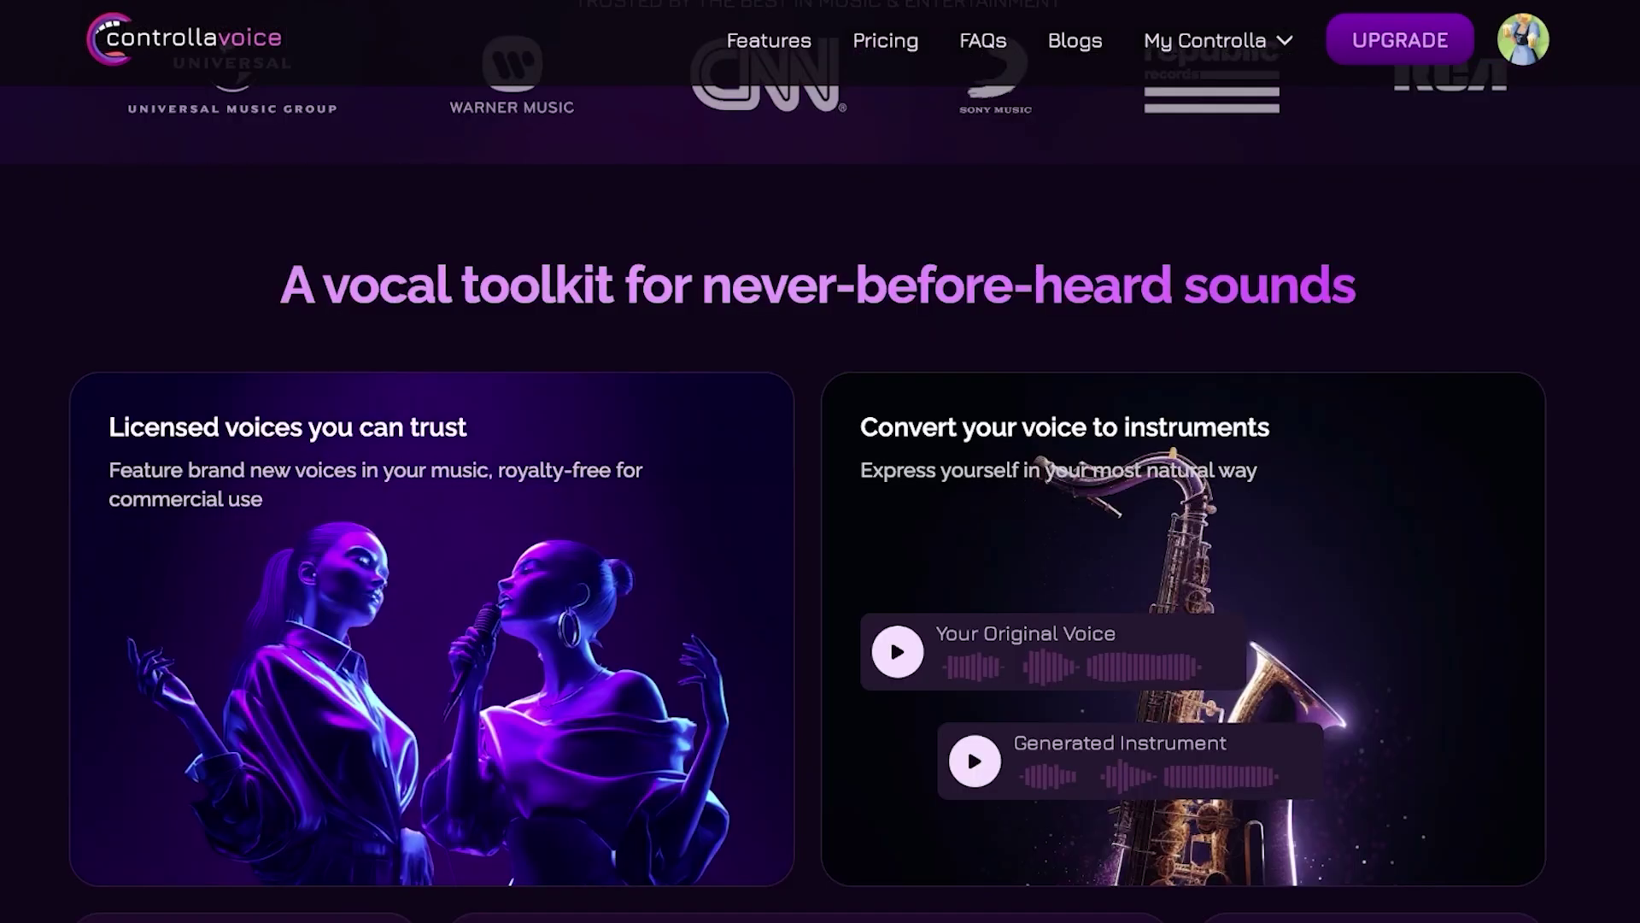
{"action": "scroll", "coordinate": [820, 479], "scroll_direction": "up", "scroll_amount": 9}
{"action": "scroll", "coordinate": [820, 479], "scroll_direction": "down", "scroll_amount": 7}
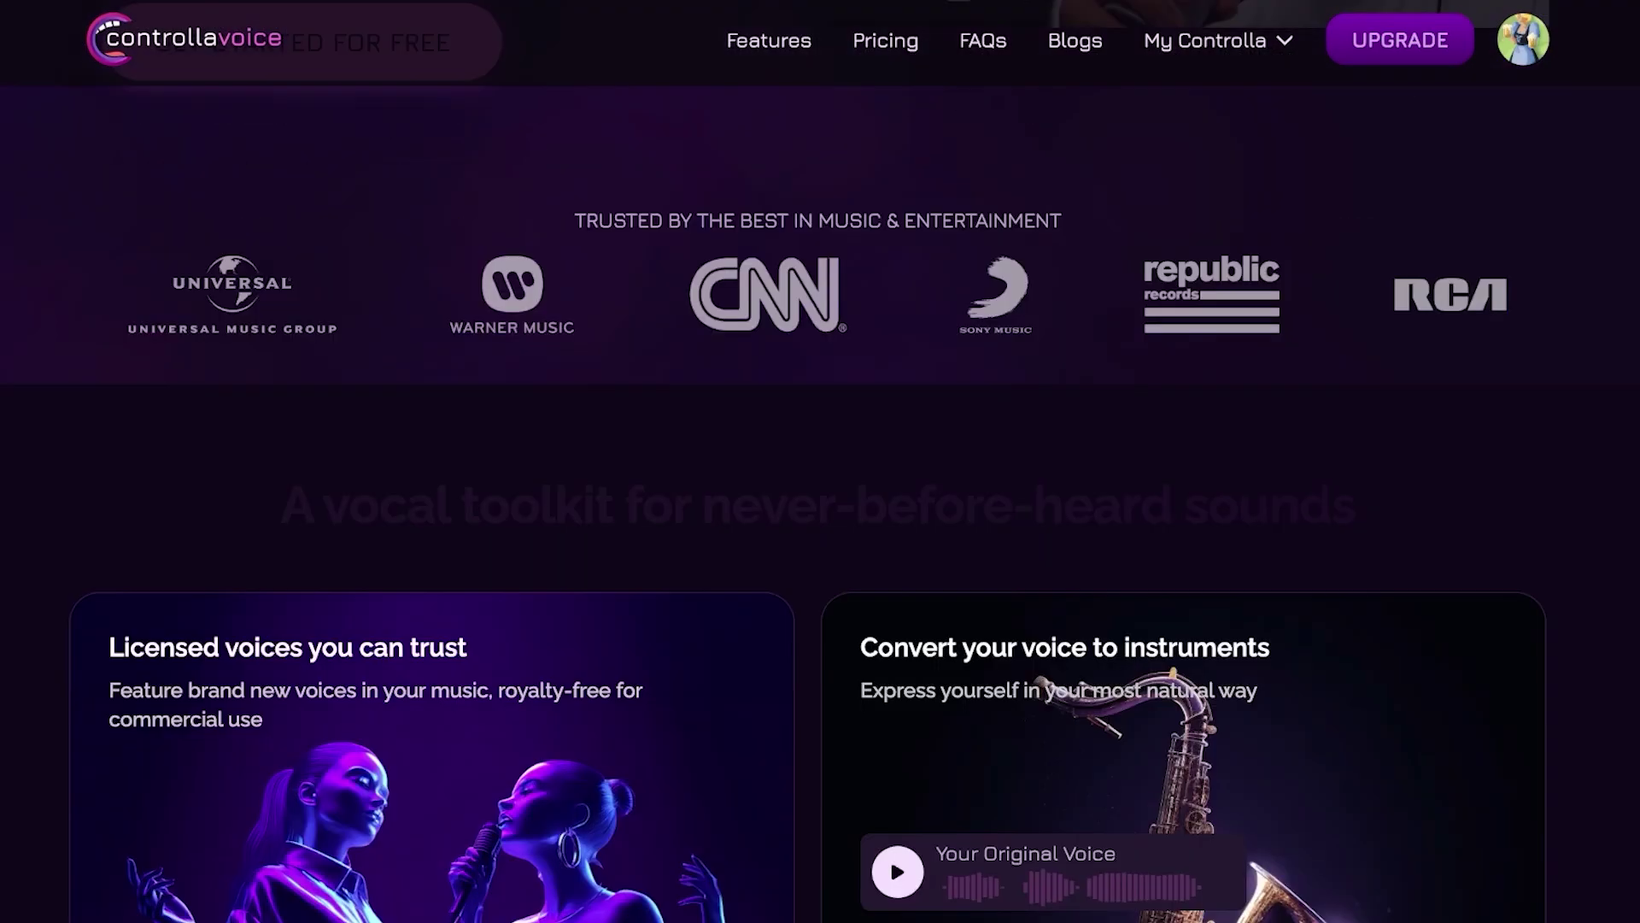
{"action": "scroll", "coordinate": [820, 478], "scroll_direction": "down", "scroll_amount": 10}
{"action": "scroll", "coordinate": [820, 478], "scroll_direction": "up", "scroll_amount": 3}
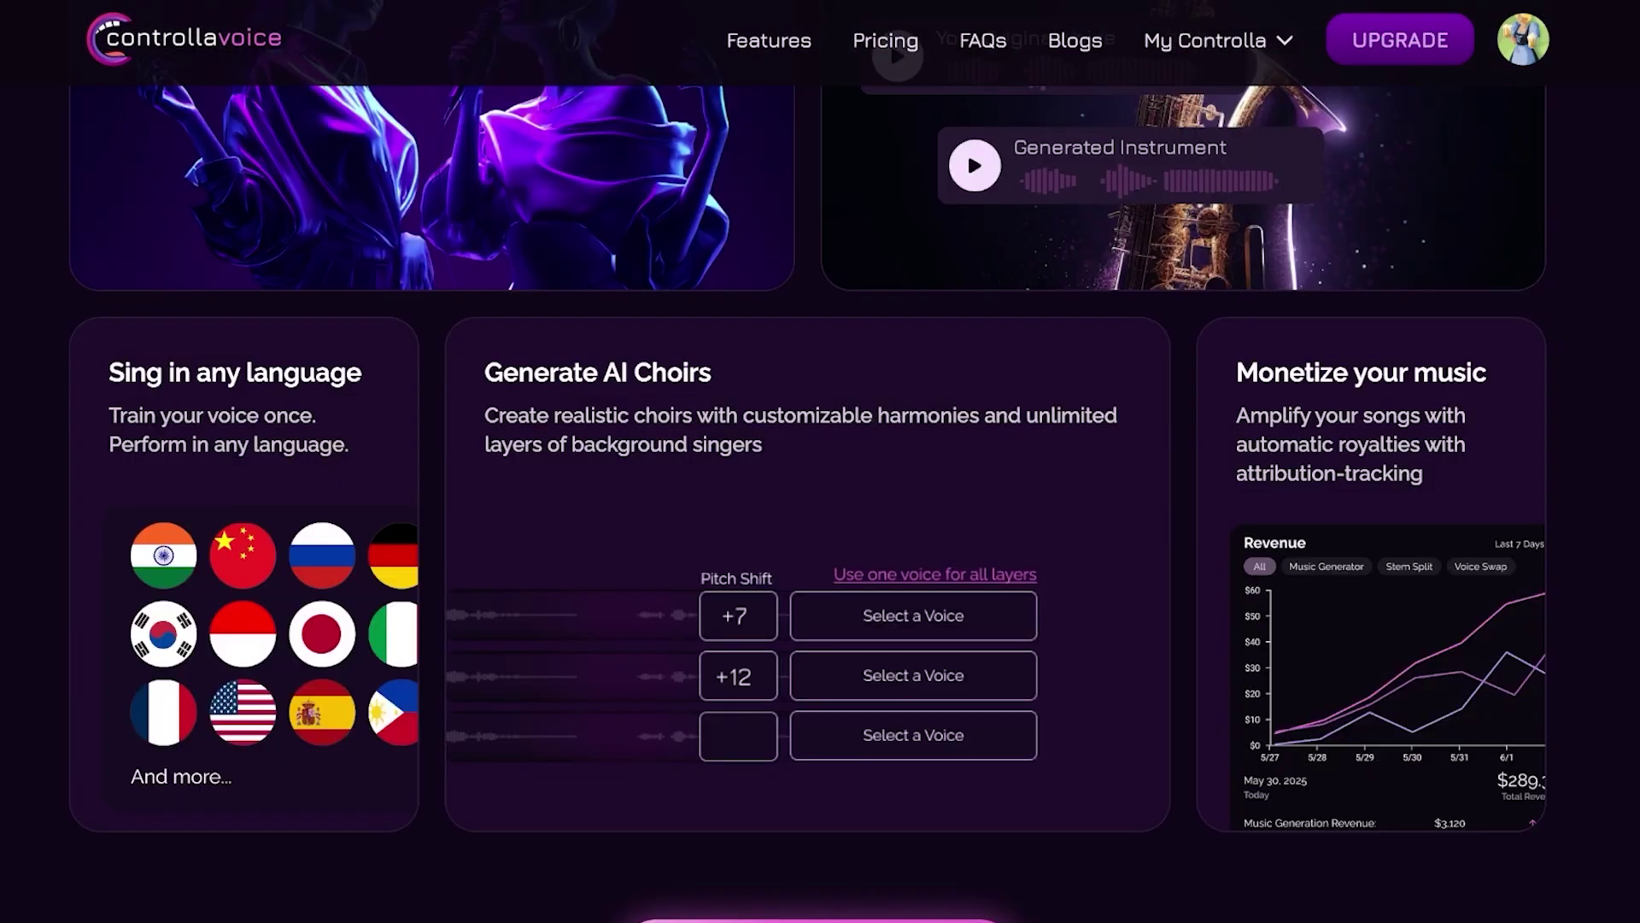
{"action": "scroll", "coordinate": [820, 479], "scroll_direction": "down", "scroll_amount": 8}
{"action": "scroll", "coordinate": [820, 478], "scroll_direction": "up", "scroll_amount": 4}
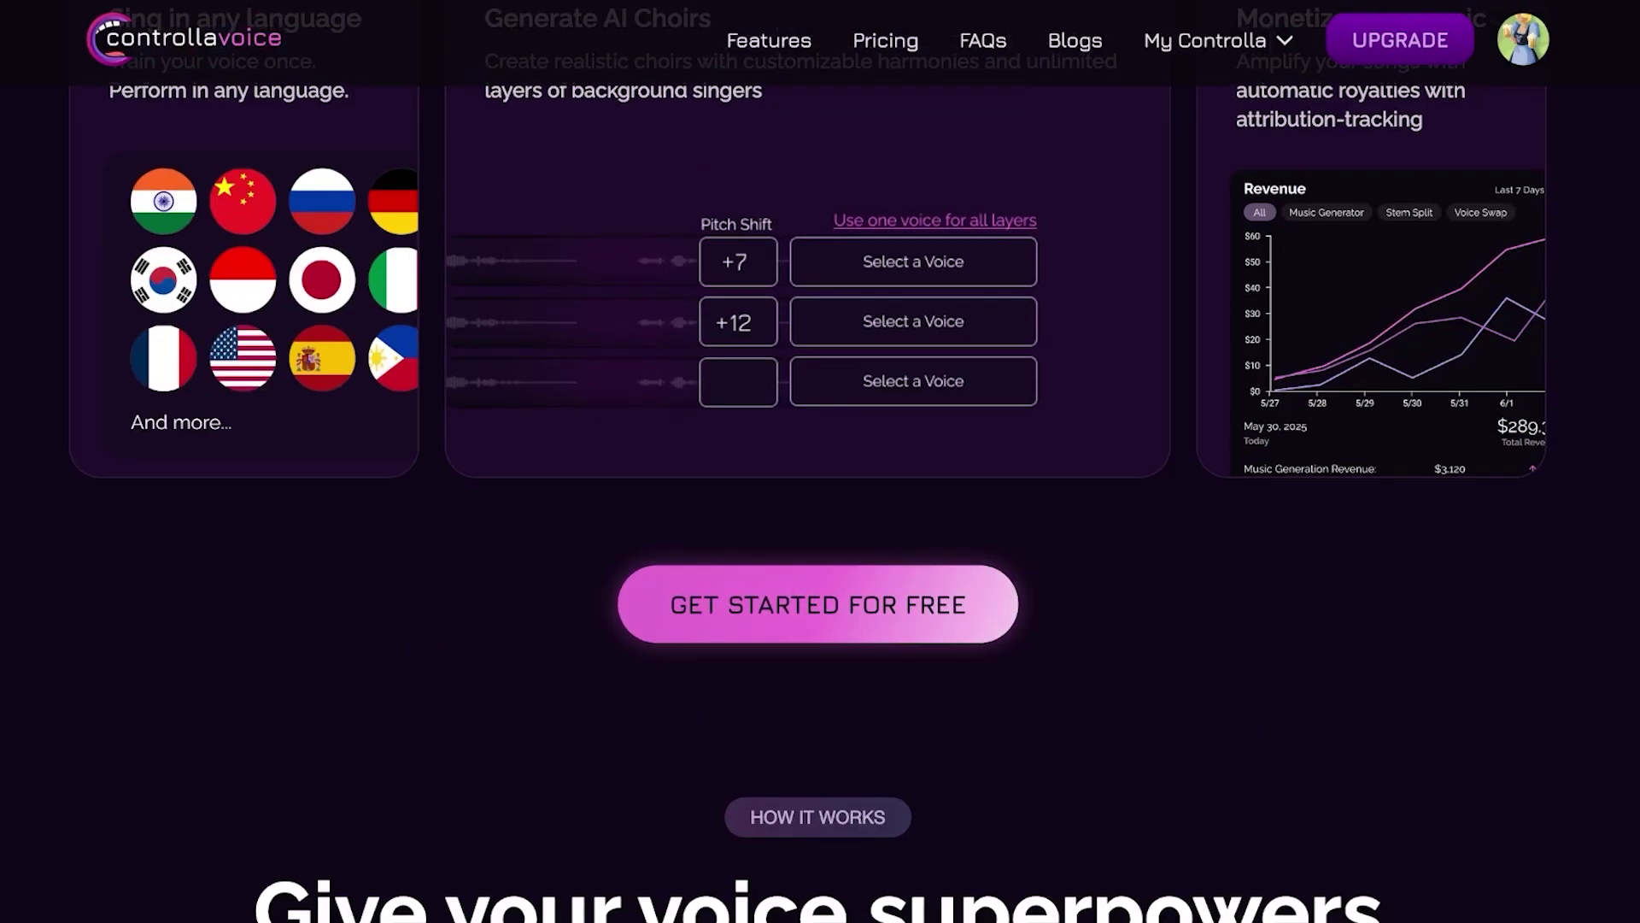
{"action": "scroll", "coordinate": [820, 479], "scroll_direction": "down", "scroll_amount": 13}
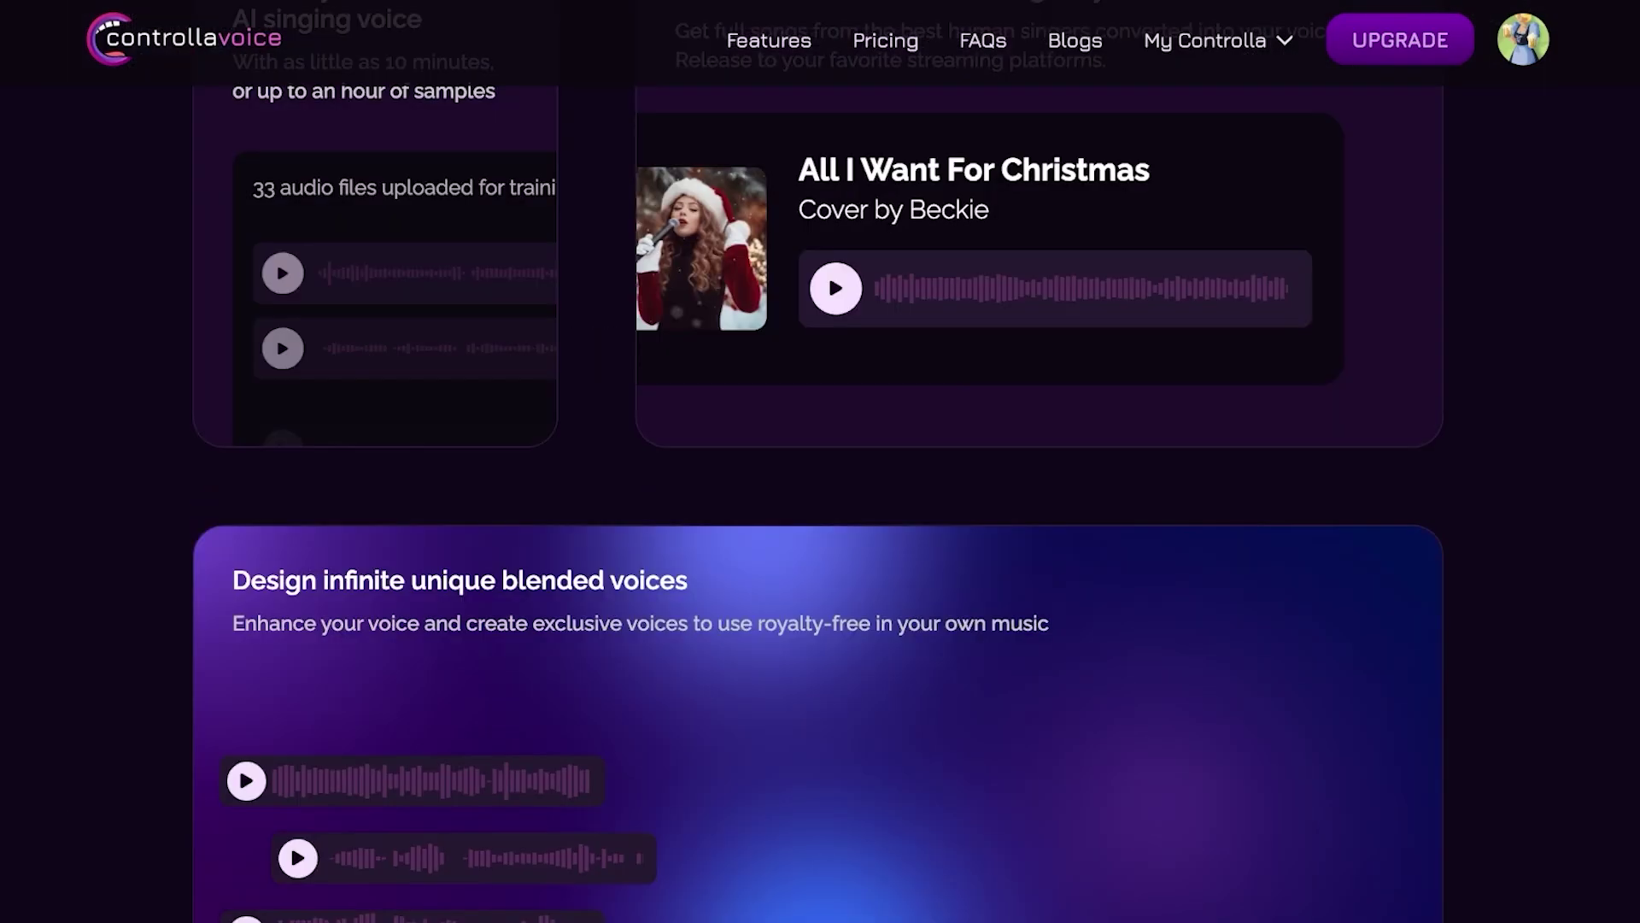
{"action": "scroll", "coordinate": [821, 478], "scroll_direction": "down", "scroll_amount": 7}
{"action": "scroll", "coordinate": [820, 461], "scroll_direction": "up", "scroll_amount": 4}
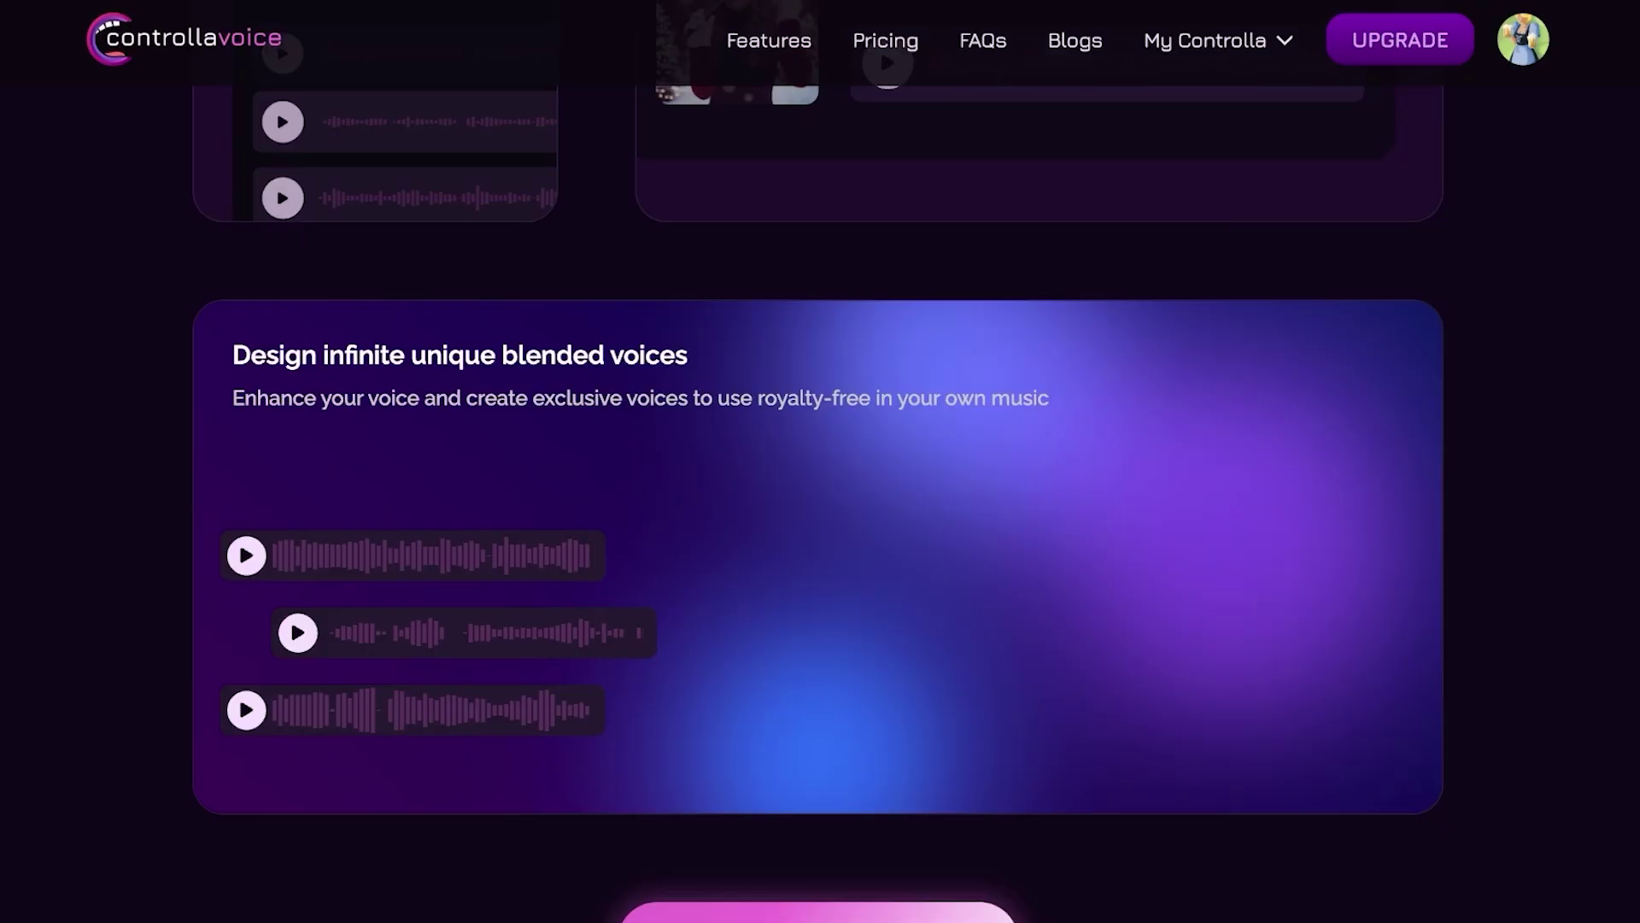
{"action": "scroll", "coordinate": [820, 462], "scroll_direction": "down", "scroll_amount": 3}
{"action": "scroll", "coordinate": [820, 461], "scroll_direction": "down", "scroll_amount": 3}
{"action": "scroll", "coordinate": [820, 461], "scroll_direction": "down", "scroll_amount": 7}
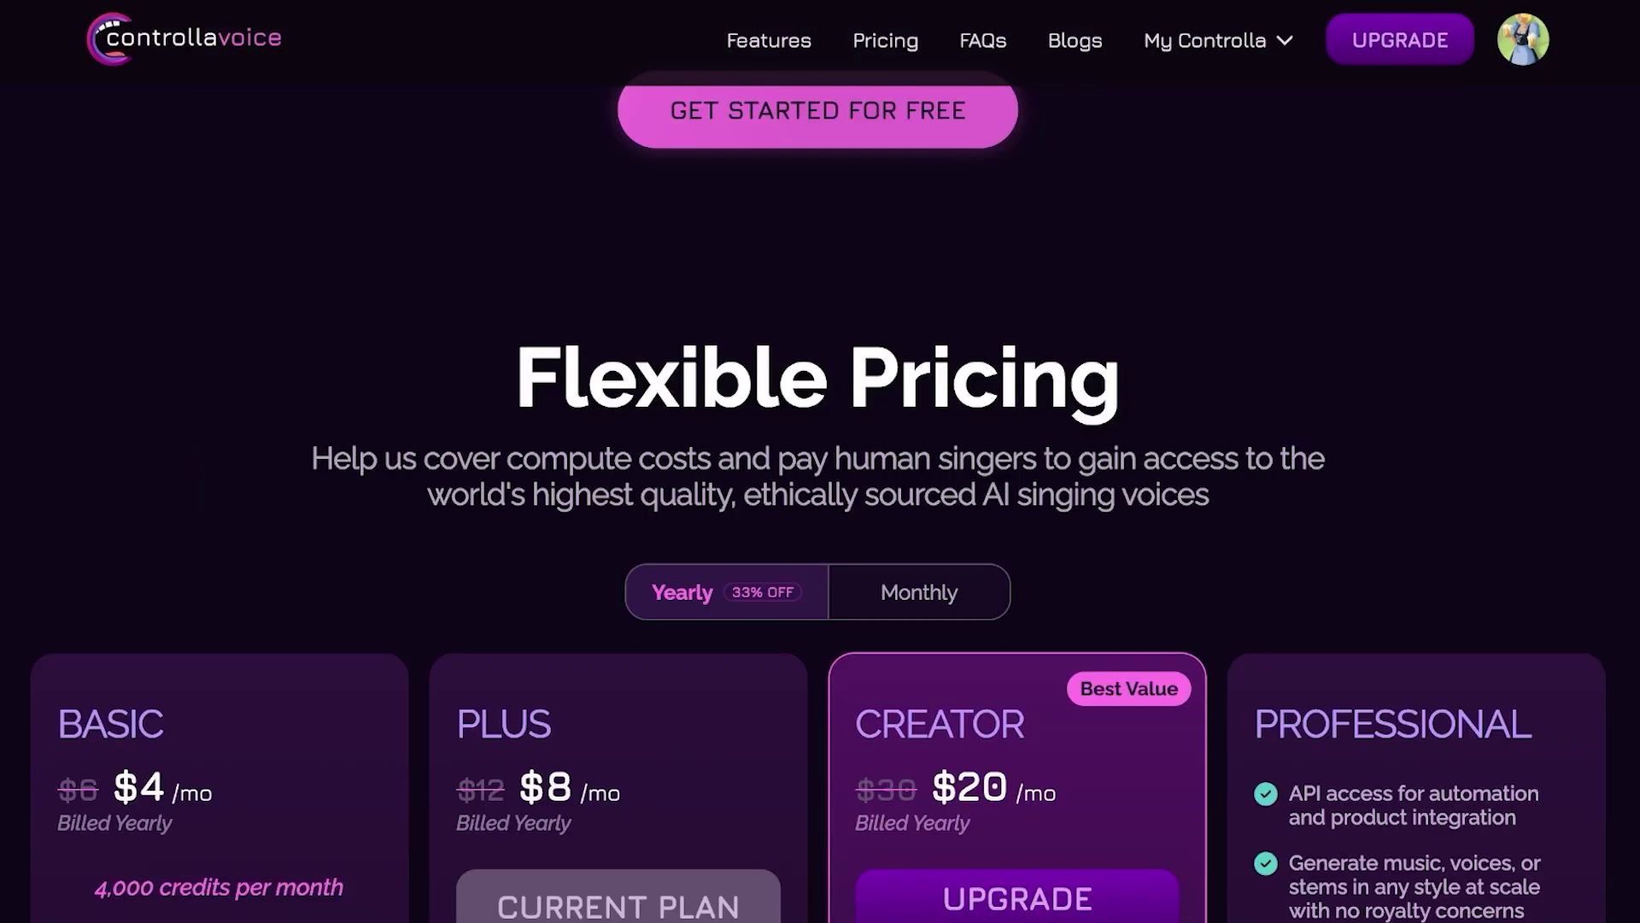
- Show the monthly prices and compare the credits and features of the Basic, Plus, Creator and Professional plans
{"action": "left_click", "coordinate": [919, 303]}
{"action": "scroll", "coordinate": [820, 504], "scroll_direction": "down", "scroll_amount": 4}
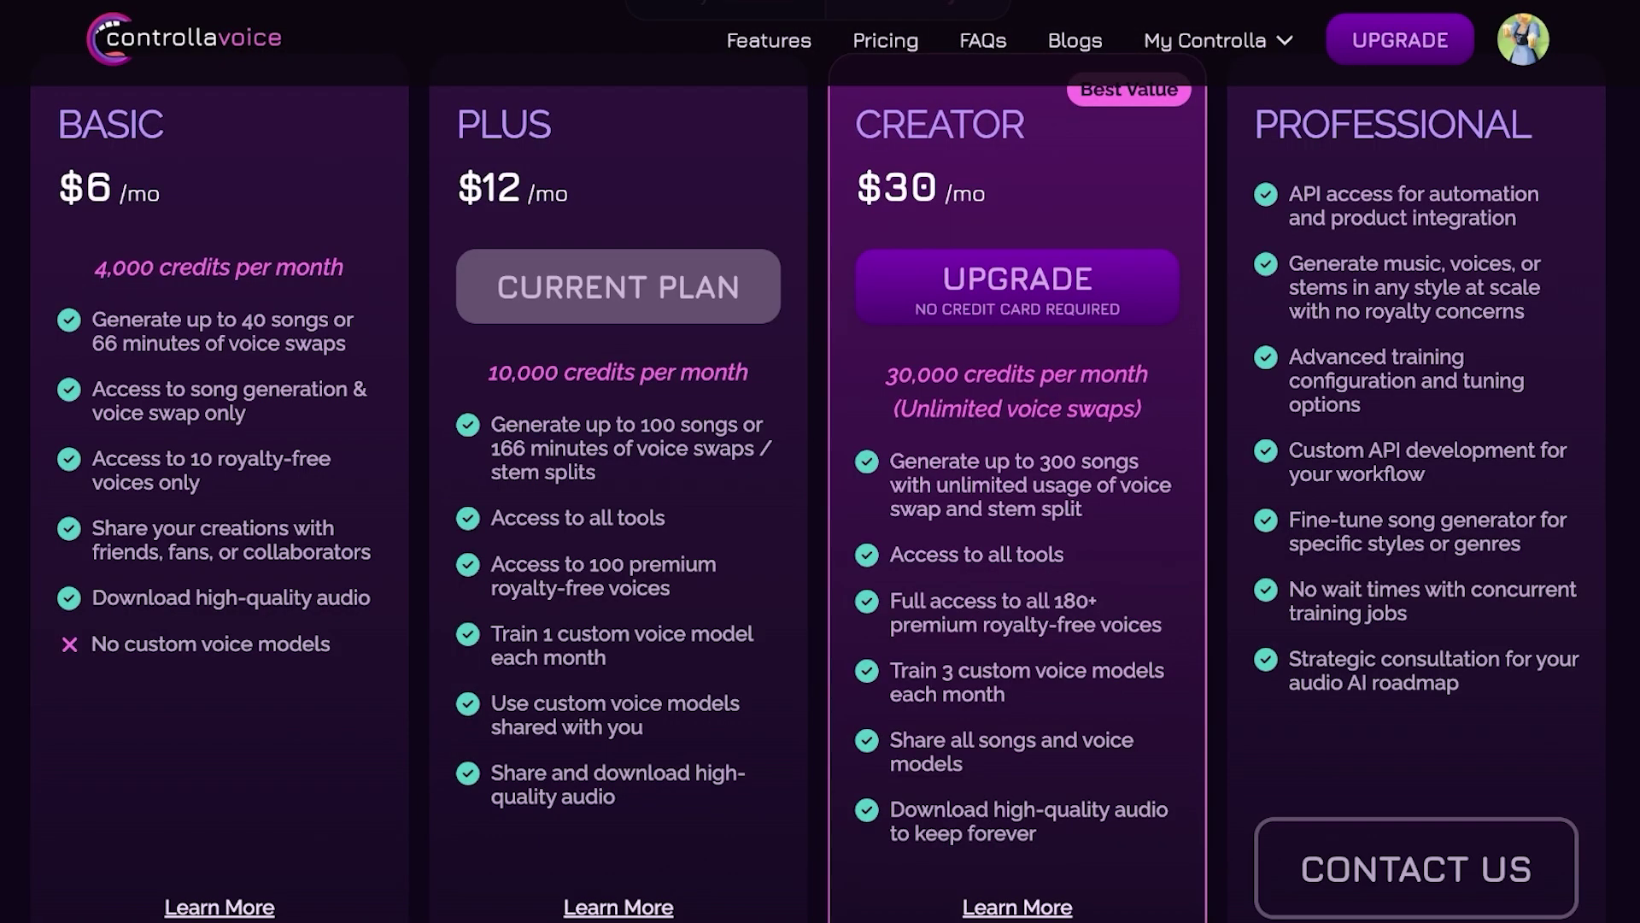
{"action": "scroll", "coordinate": [820, 504], "scroll_direction": "up", "scroll_amount": 1}
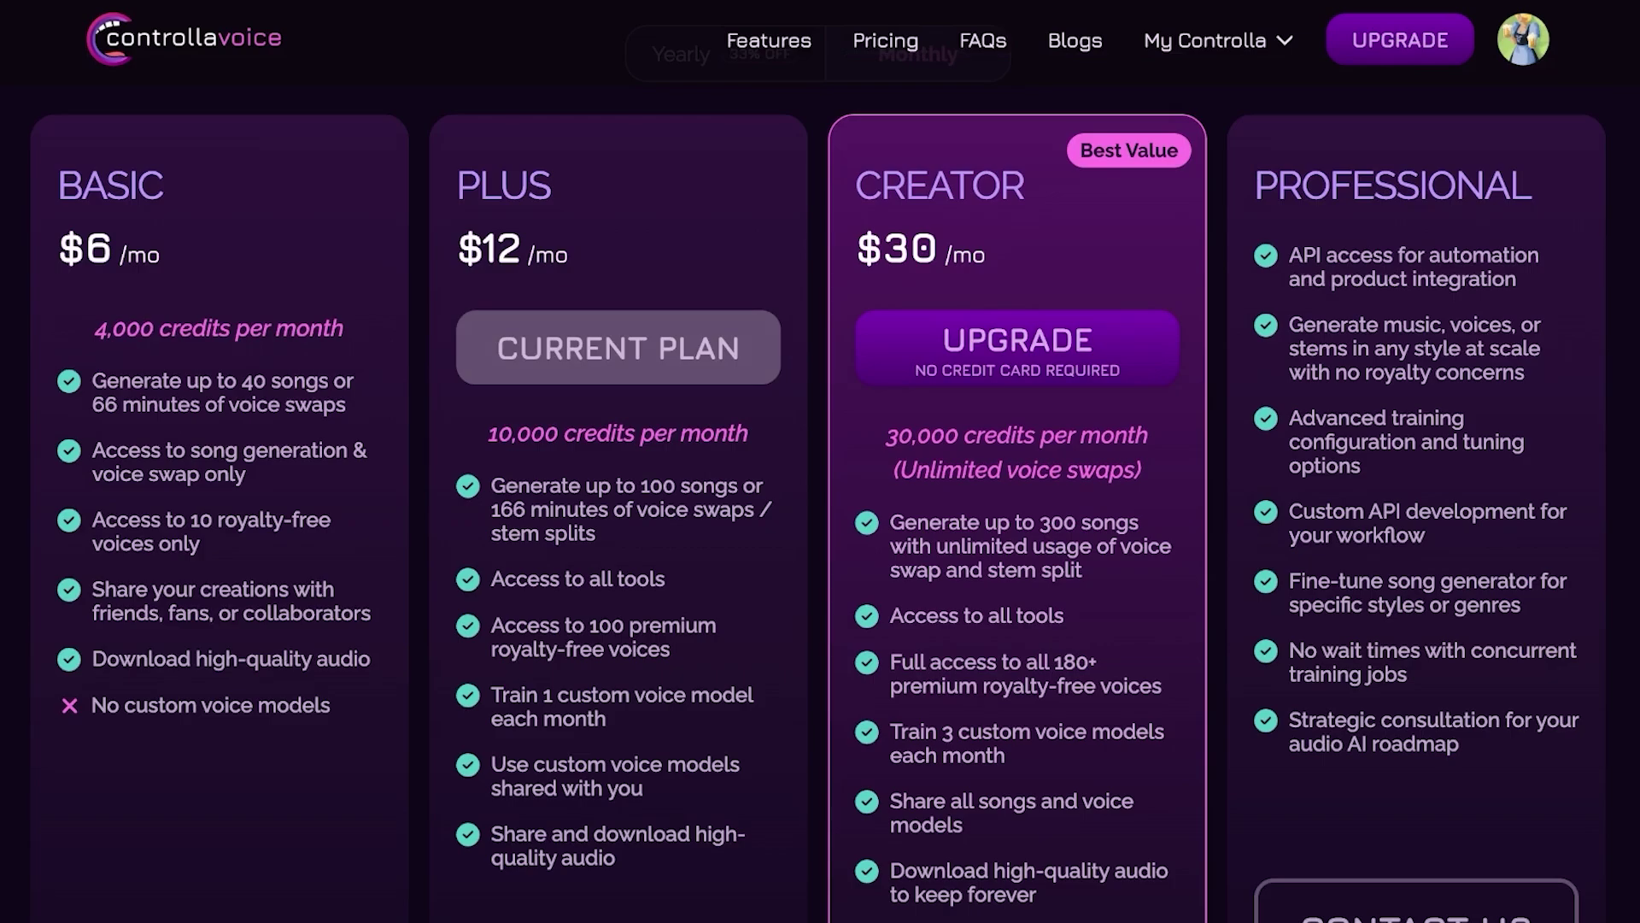
{"action": "scroll", "coordinate": [820, 478], "scroll_direction": "down", "scroll_amount": 1}
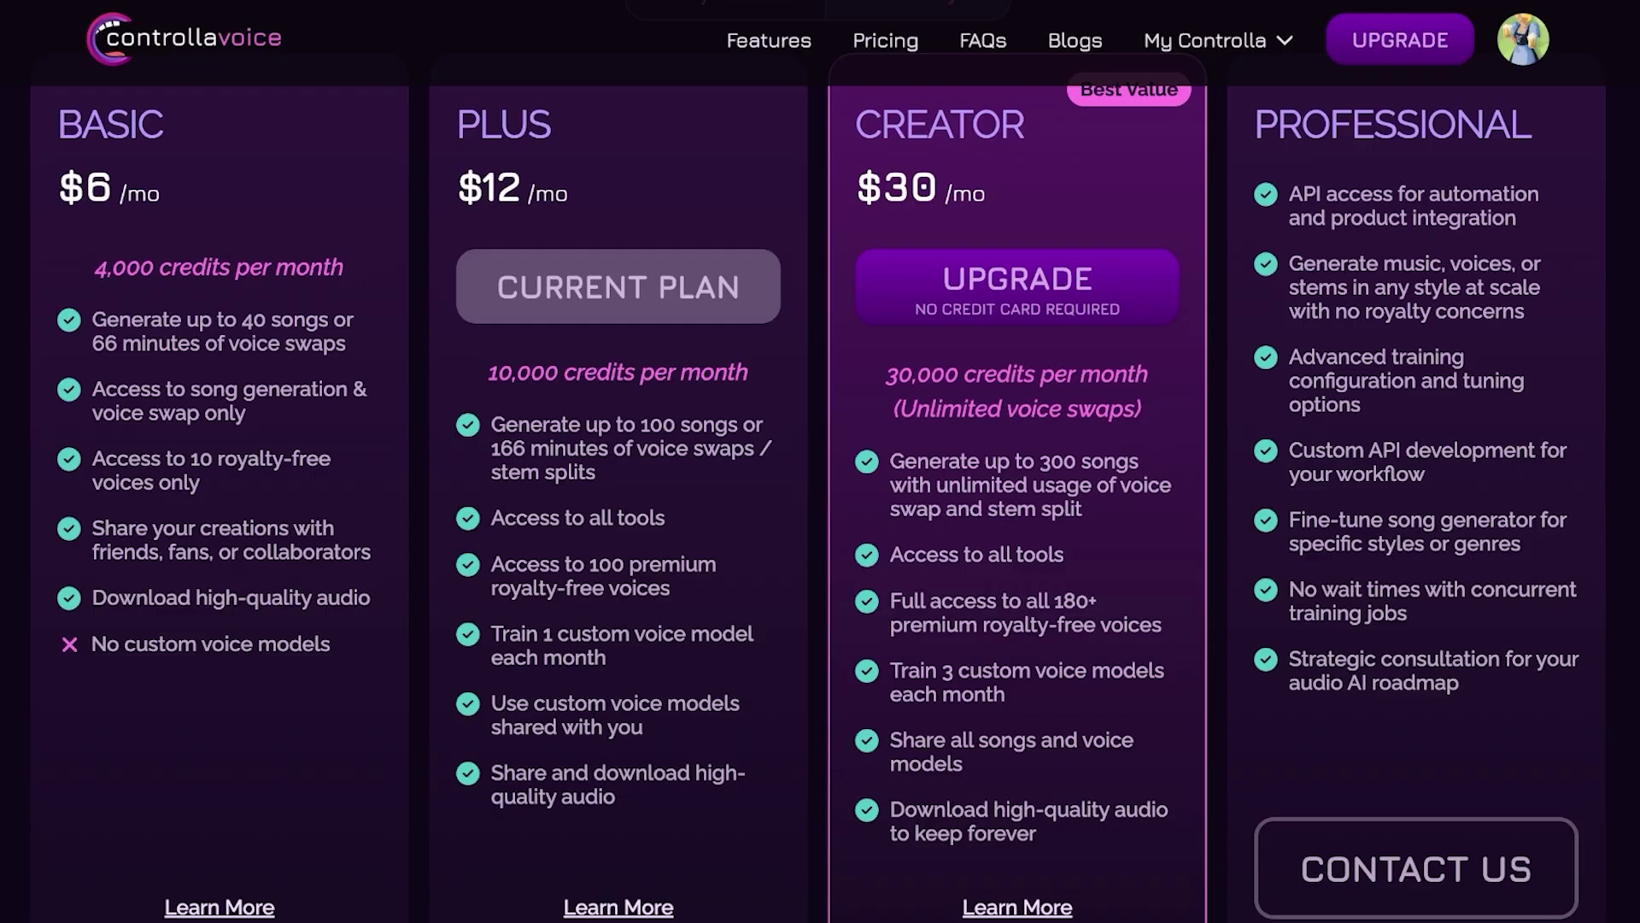
{"action": "scroll", "coordinate": [820, 504], "scroll_direction": "down", "scroll_amount": 1}
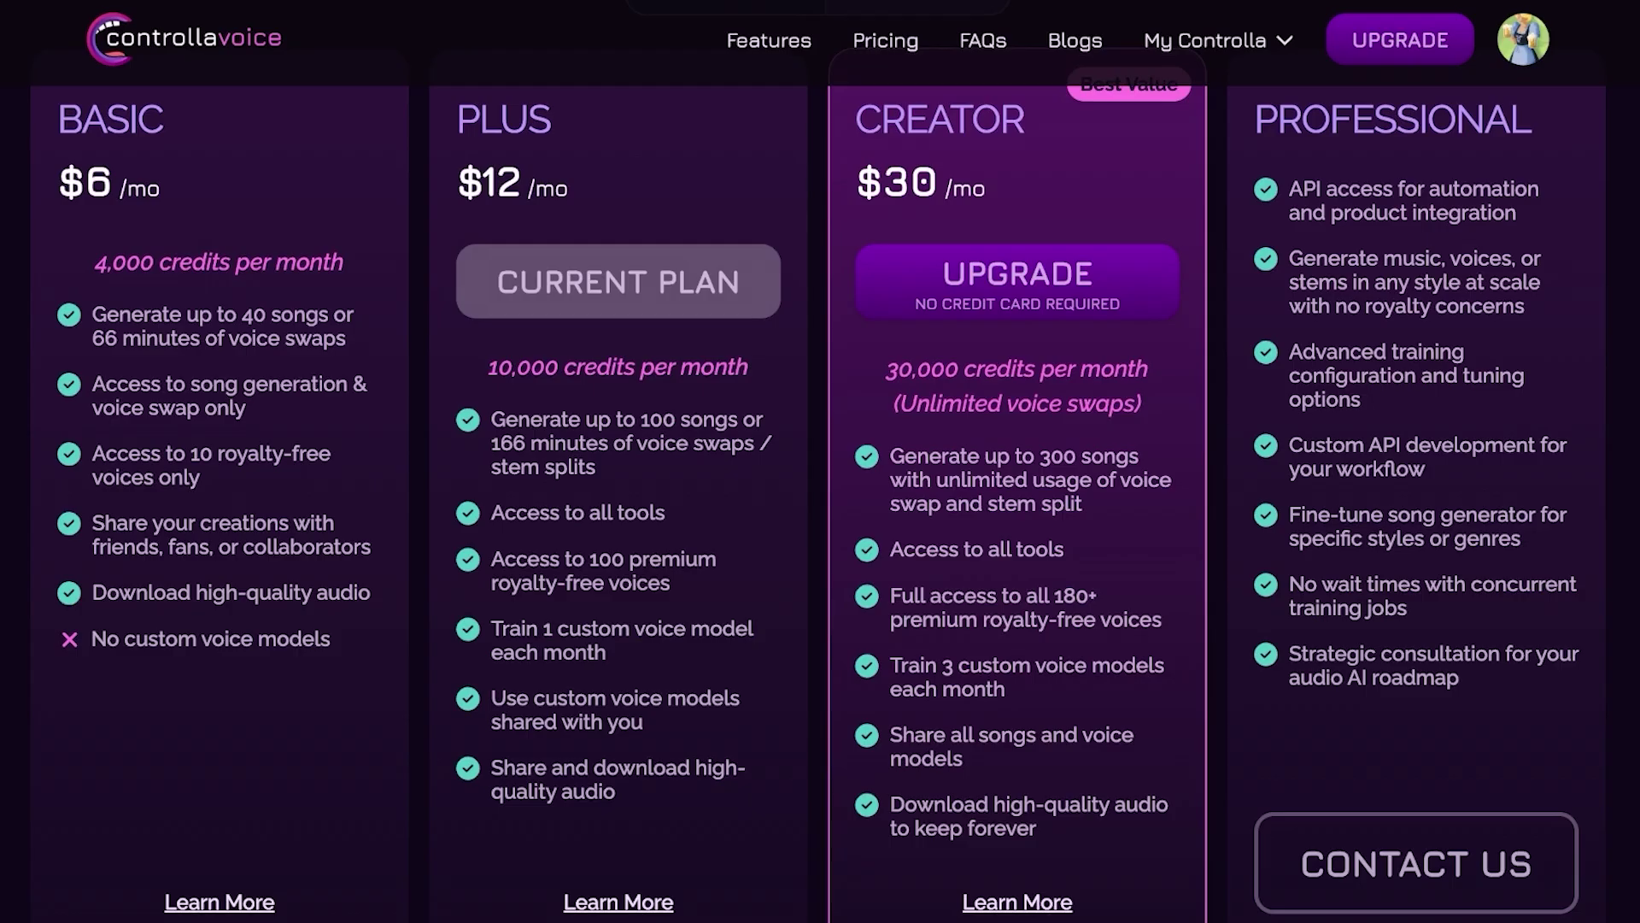
{"action": "scroll", "coordinate": [820, 496], "scroll_direction": "up", "scroll_amount": 1}
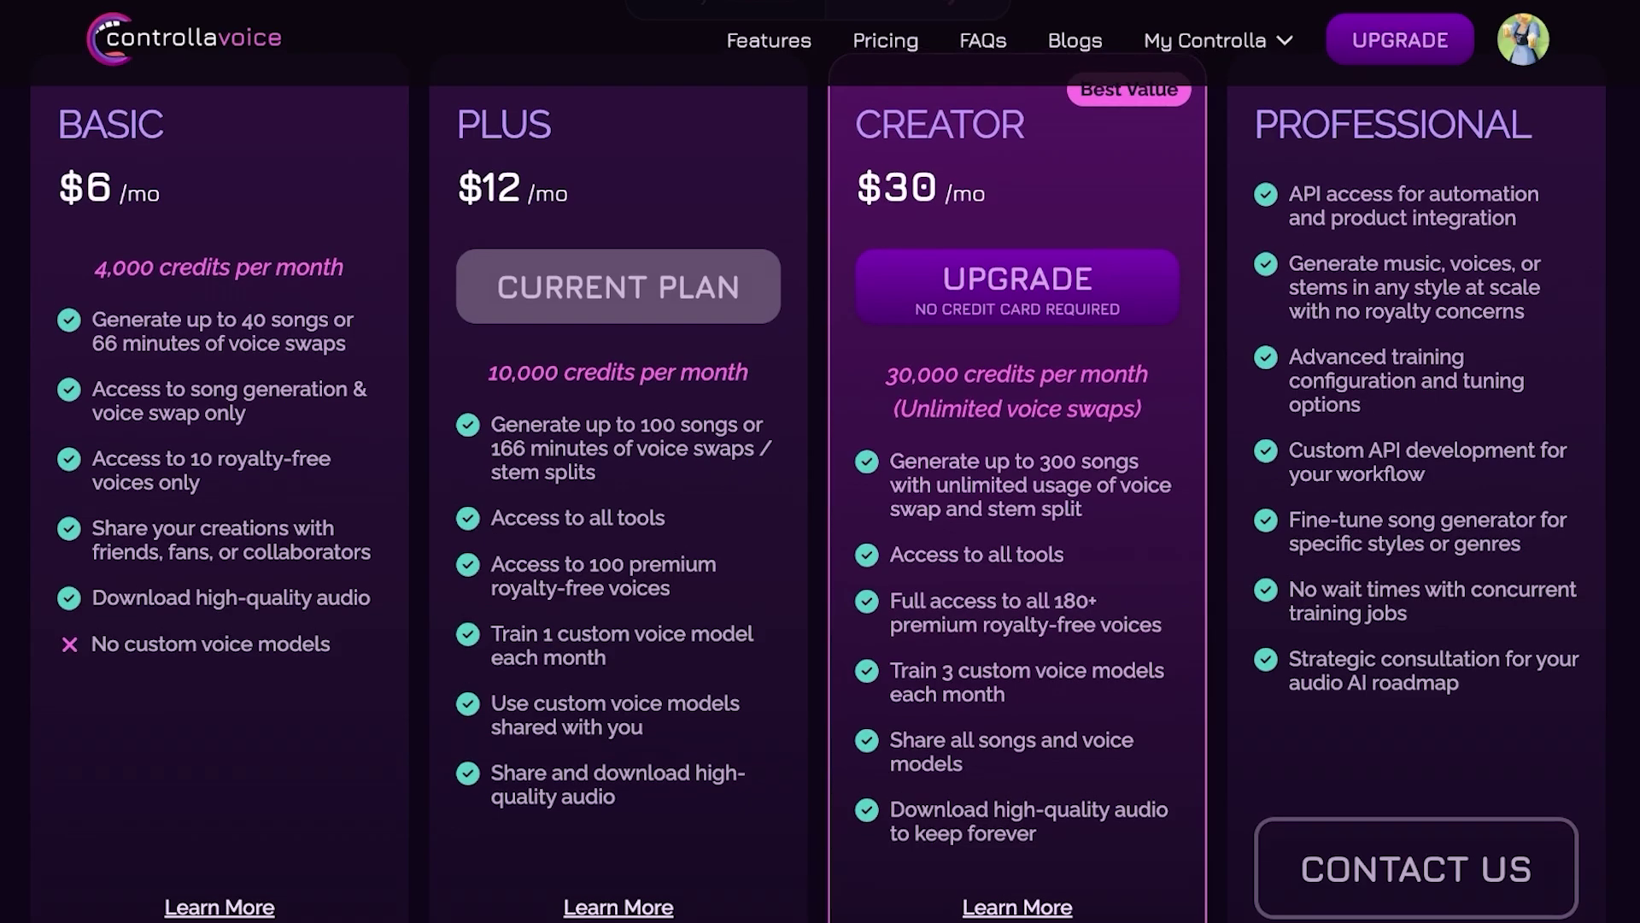
{"action": "scroll", "coordinate": [820, 496], "scroll_direction": "up", "scroll_amount": 1}
{"action": "scroll", "coordinate": [820, 496], "scroll_direction": "down", "scroll_amount": 3}
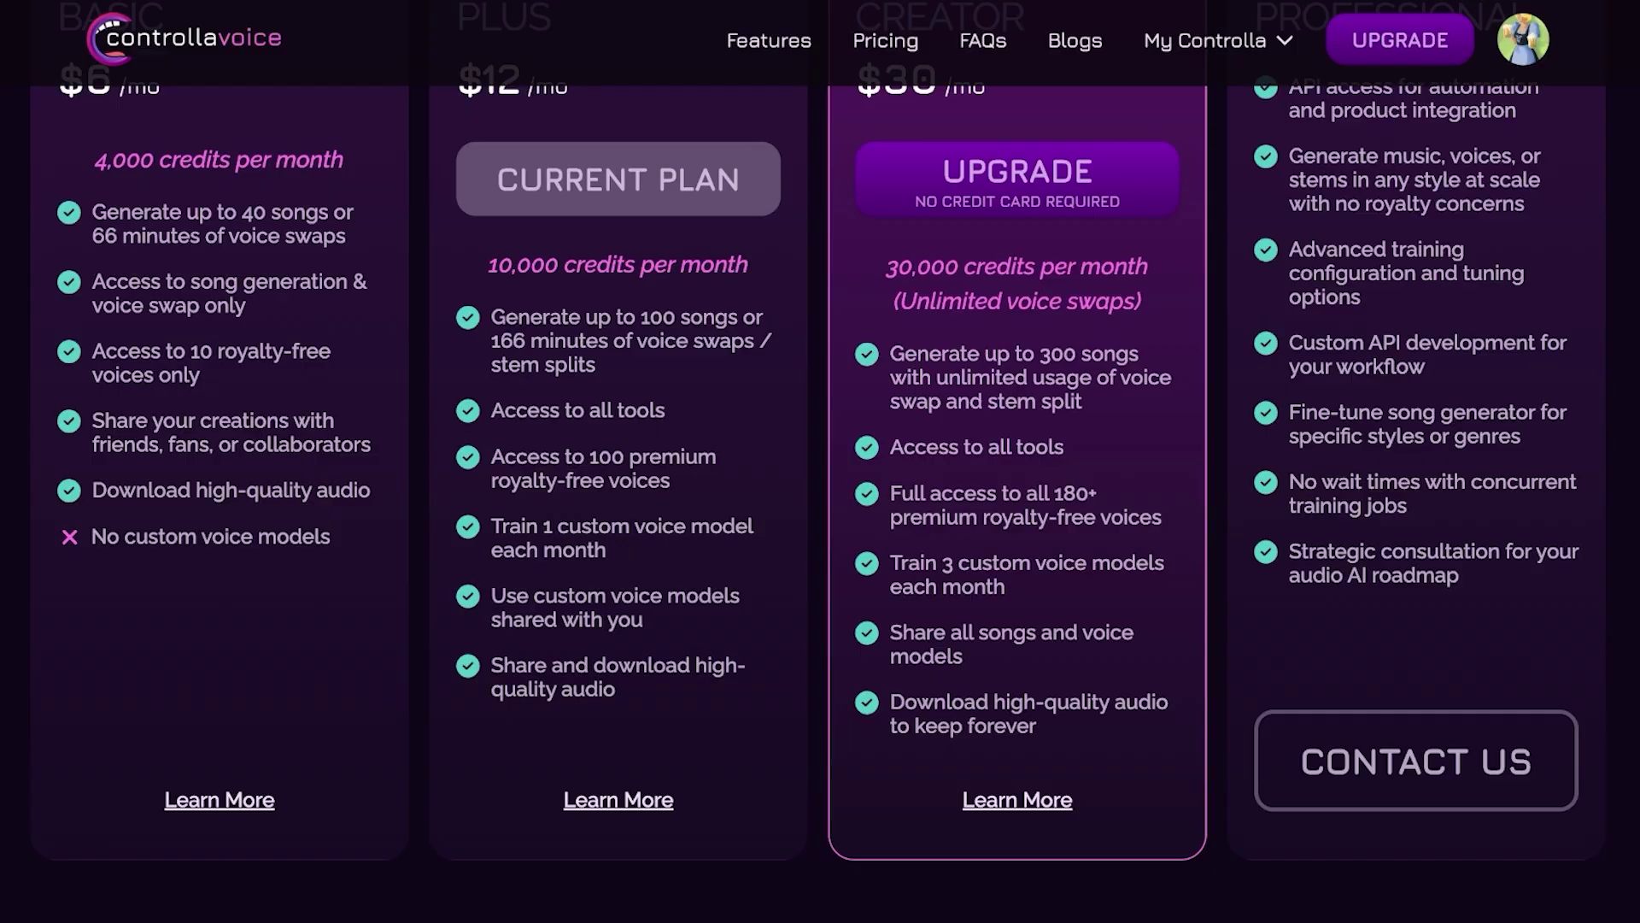
{"action": "scroll", "coordinate": [820, 495], "scroll_direction": "up", "scroll_amount": 1}
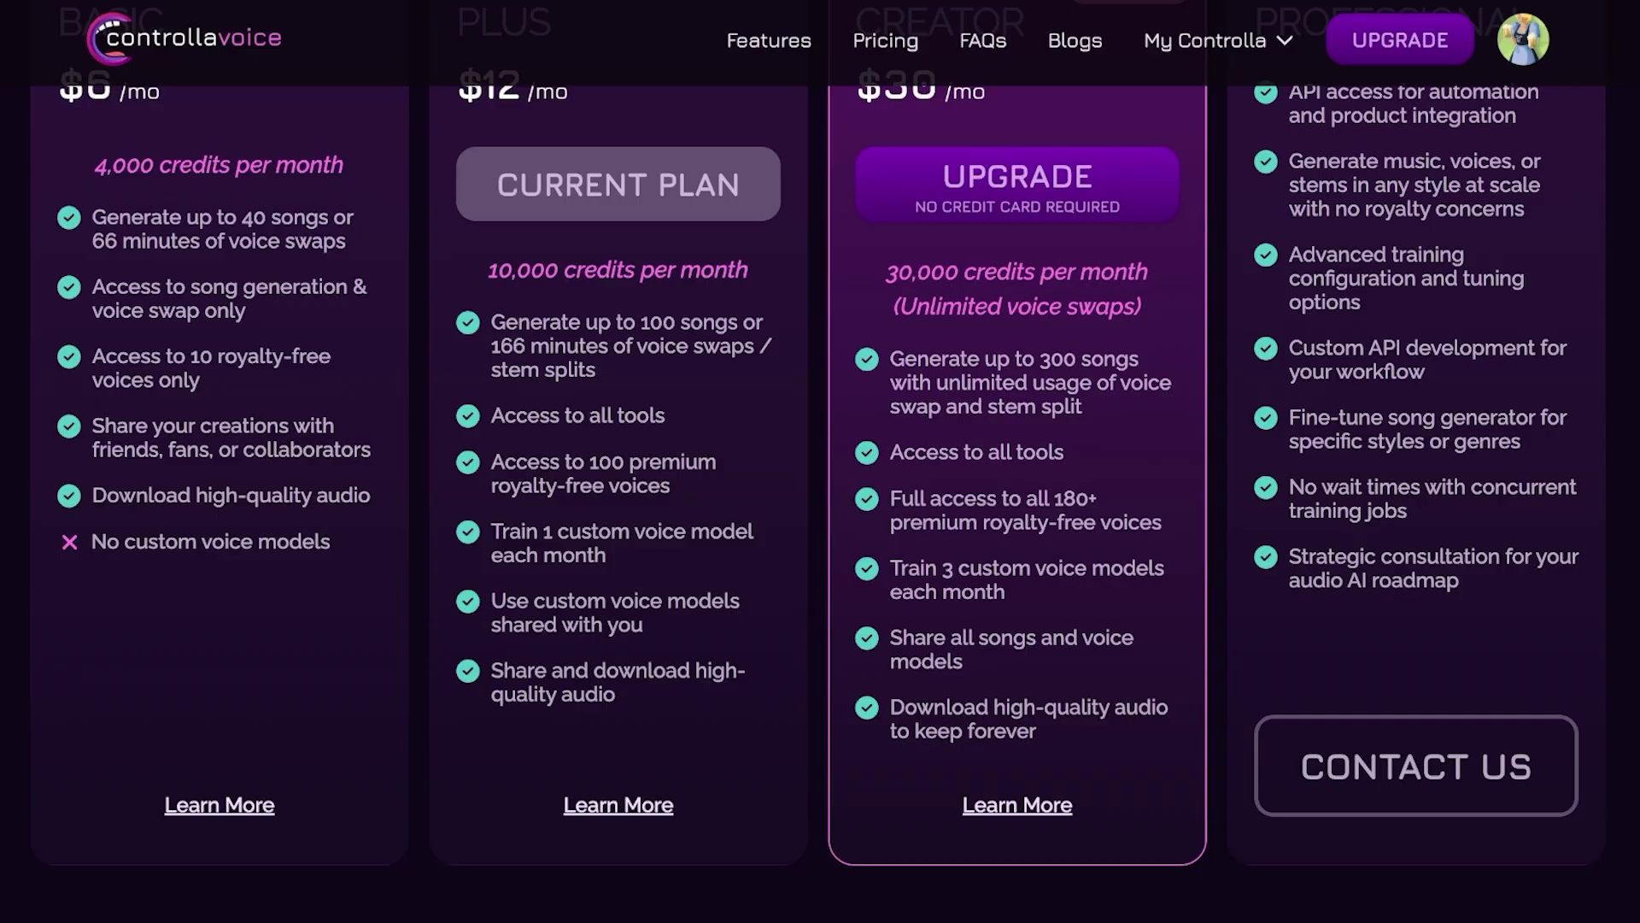
{"action": "scroll", "coordinate": [820, 461], "scroll_direction": "up", "scroll_amount": 4}
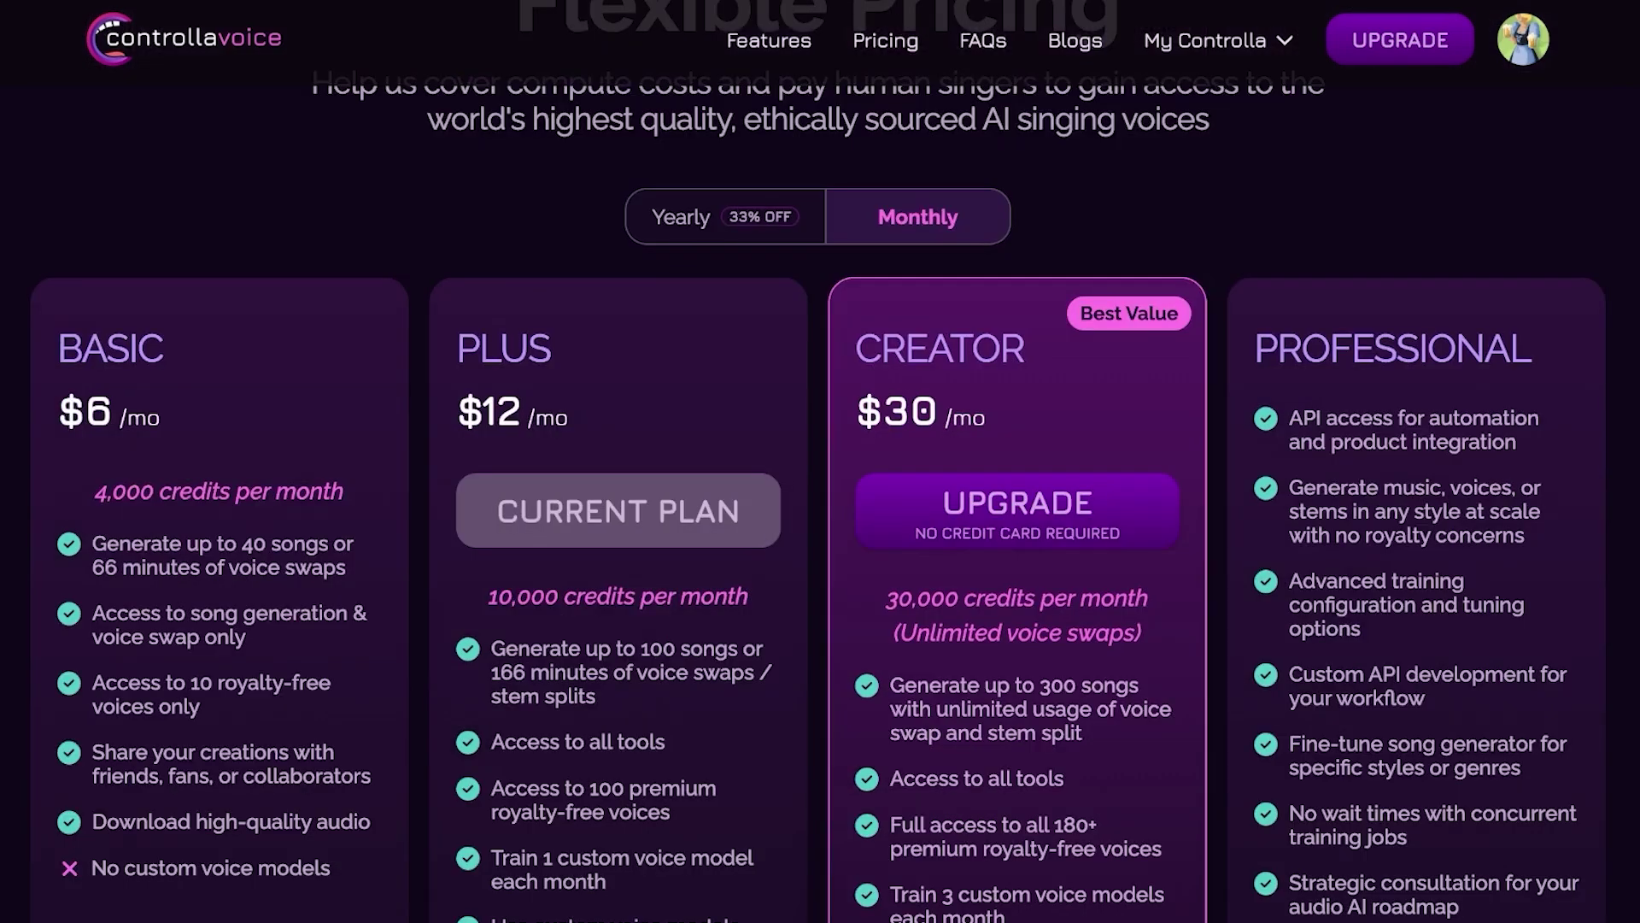
{"action": "scroll", "coordinate": [820, 461], "scroll_direction": "down", "scroll_amount": 4}
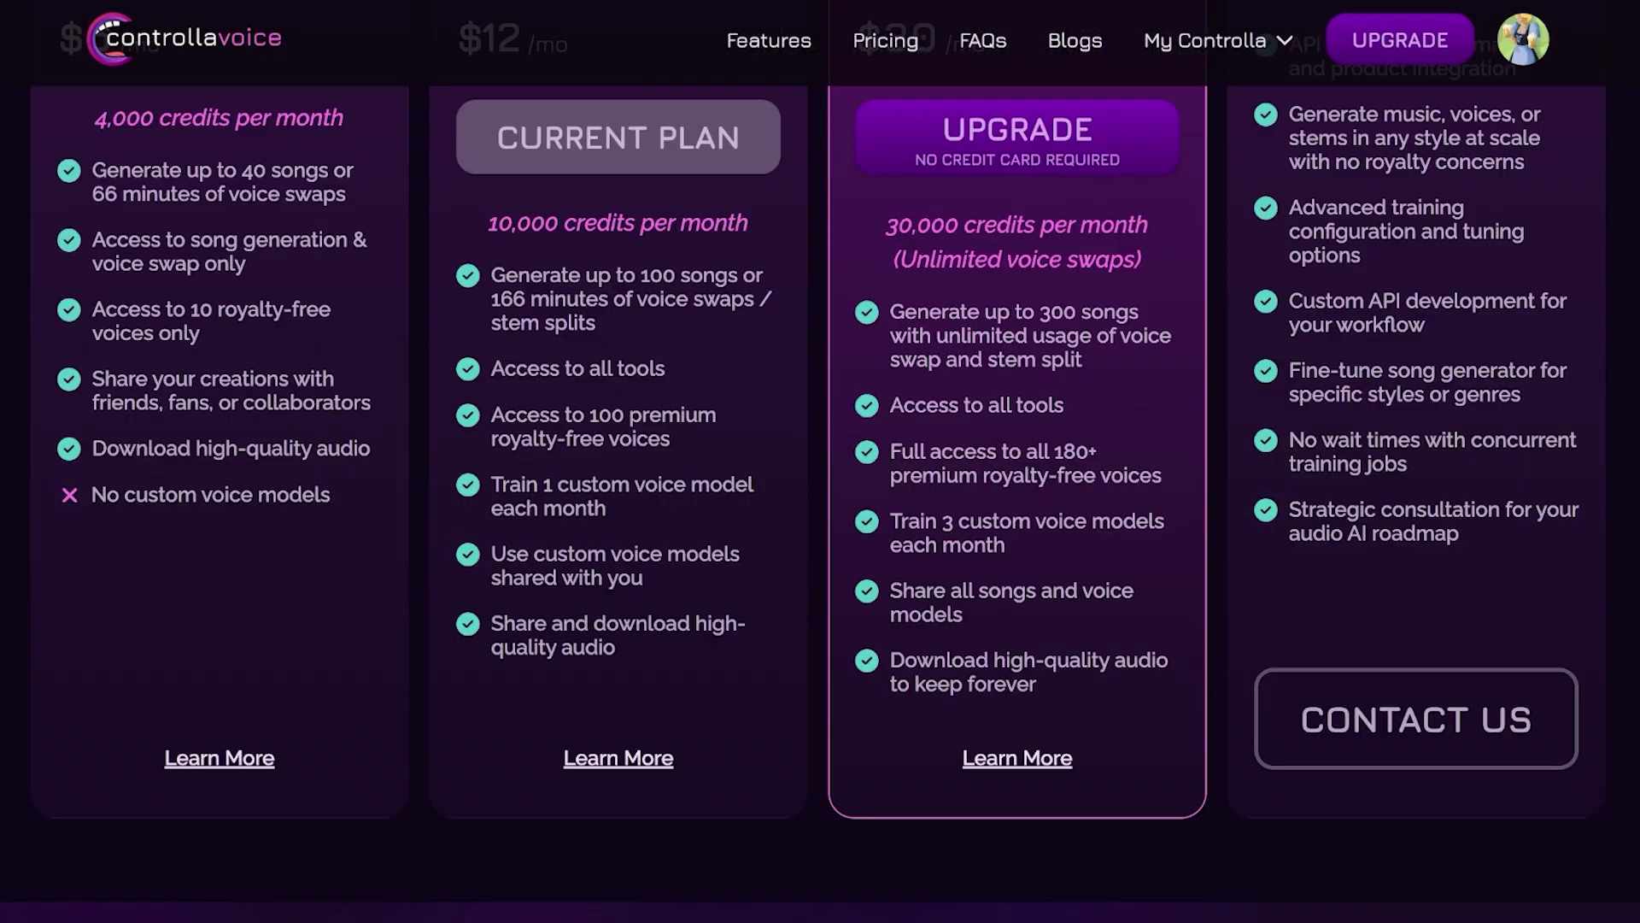
{"action": "scroll", "coordinate": [820, 461], "scroll_direction": "up", "scroll_amount": 4}
{"action": "scroll", "coordinate": [820, 462], "scroll_direction": "down", "scroll_amount": 3}
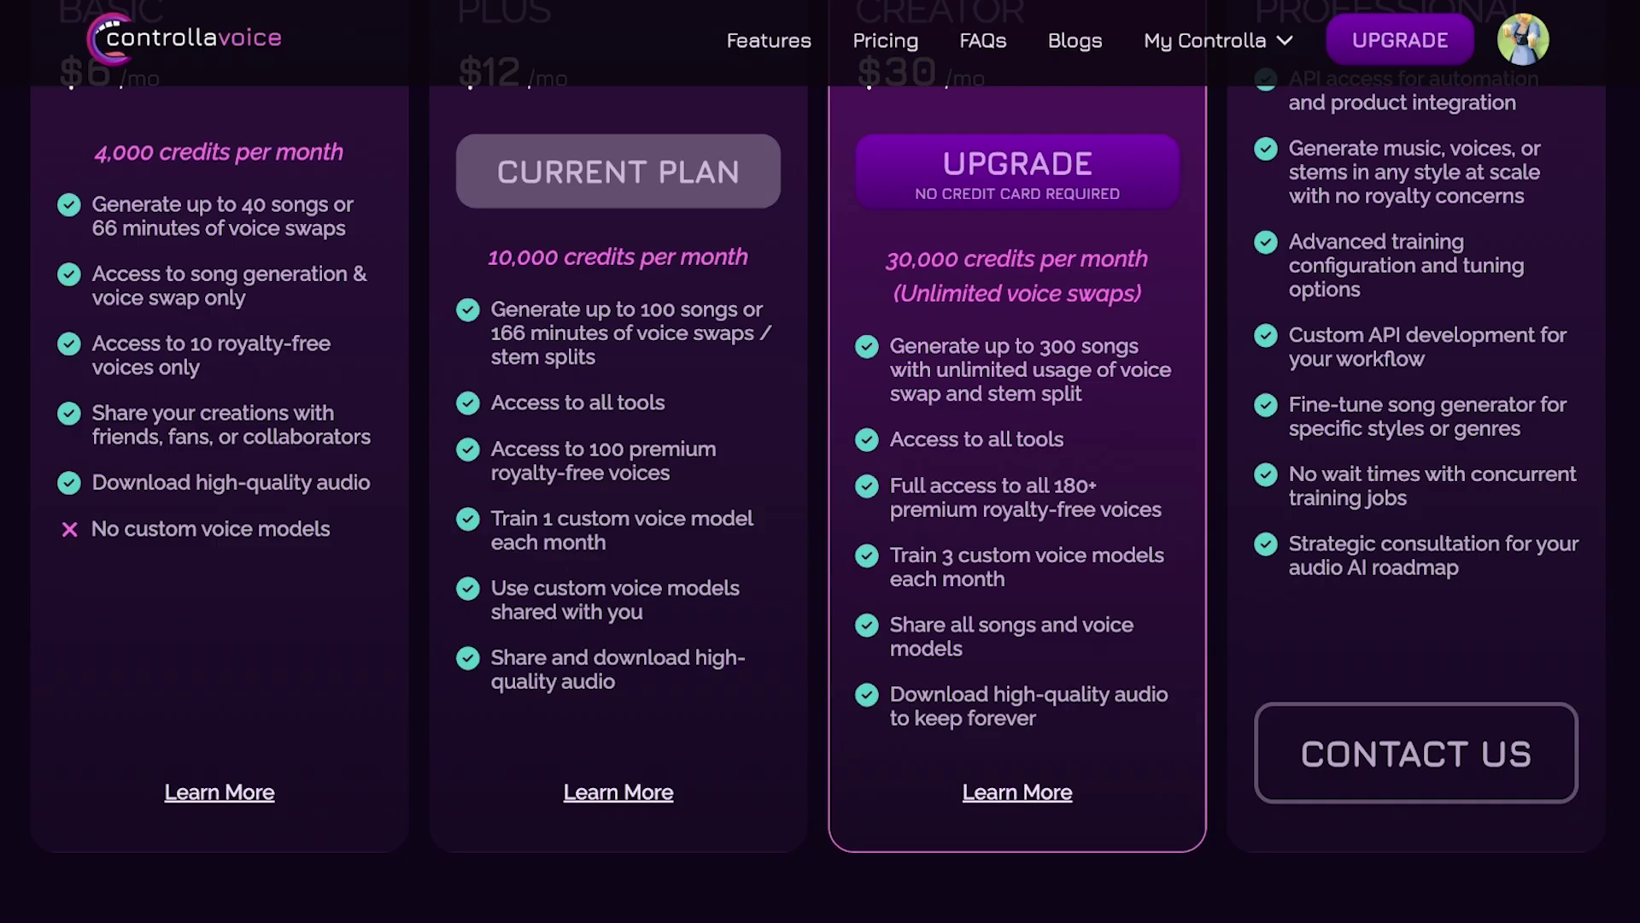